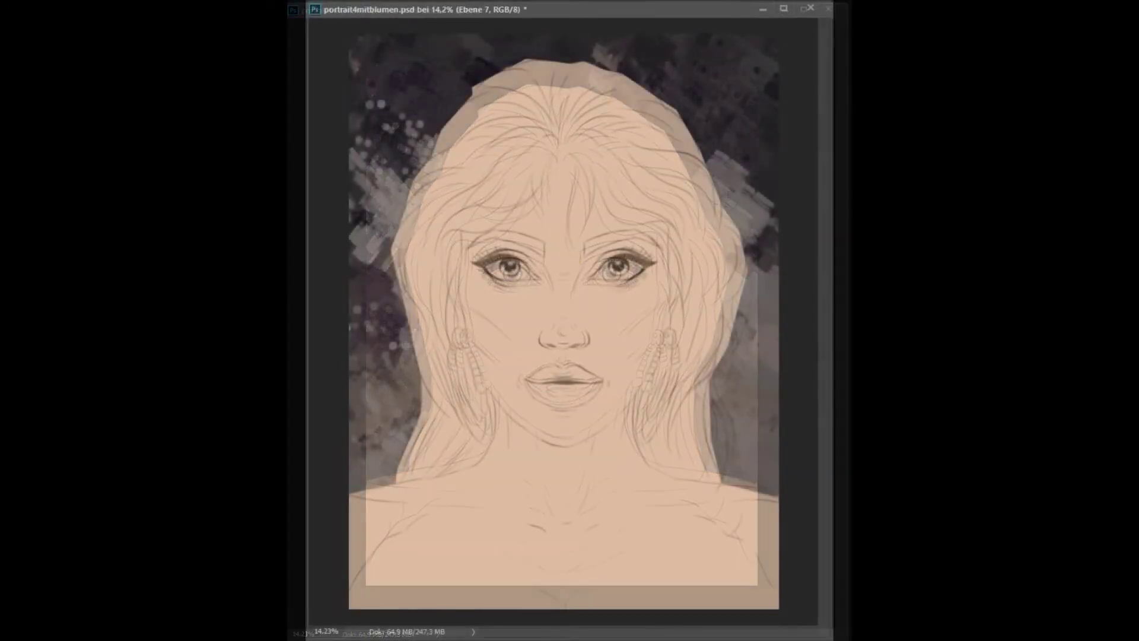
# Step: Paint brown blush on both cheeks, pink upper-cheek highlights, and contour the chin and jawline
pyautogui.moveTo(476, 320); pyautogui.dragTo(504, 356)
pyautogui.moveTo(656, 311); pyautogui.dragTo(617, 355)
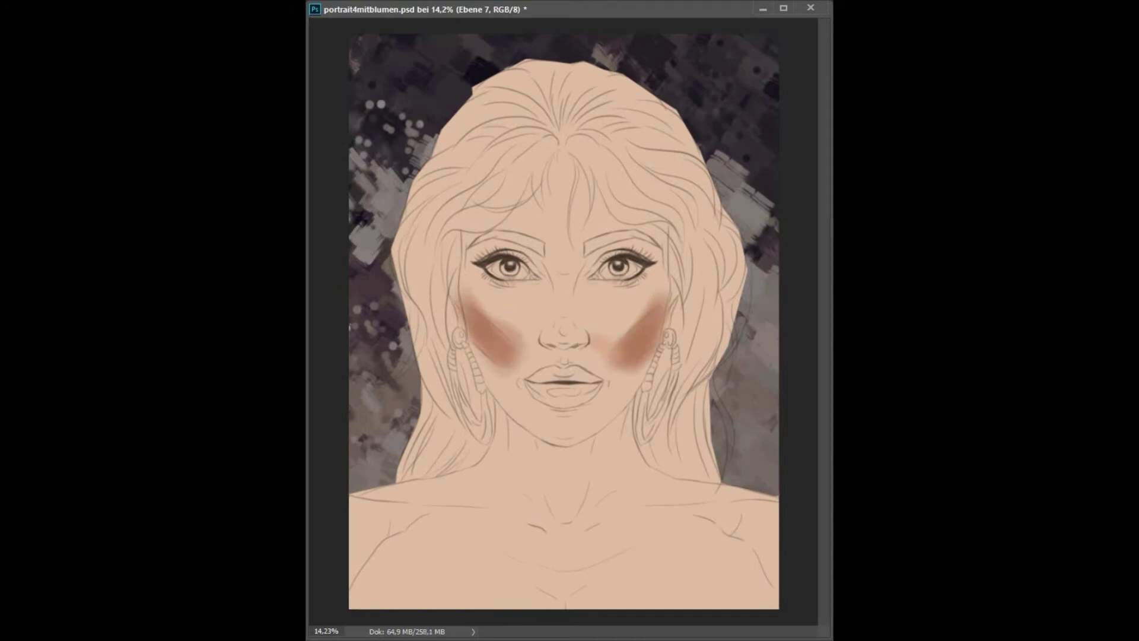
pyautogui.moveTo(597, 298); pyautogui.dragTo(501, 310)
pyautogui.moveTo(620, 394); pyautogui.dragTo(587, 412)
pyautogui.moveTo(507, 394)
pyautogui.mouseDown()
pyautogui.moveTo(536, 415)
pyautogui.moveTo(656, 332)
pyautogui.mouseUp()
pyautogui.moveTo(522, 416)
pyautogui.mouseDown()
pyautogui.moveTo(491, 376)
pyautogui.moveTo(597, 383)
pyautogui.mouseUp()
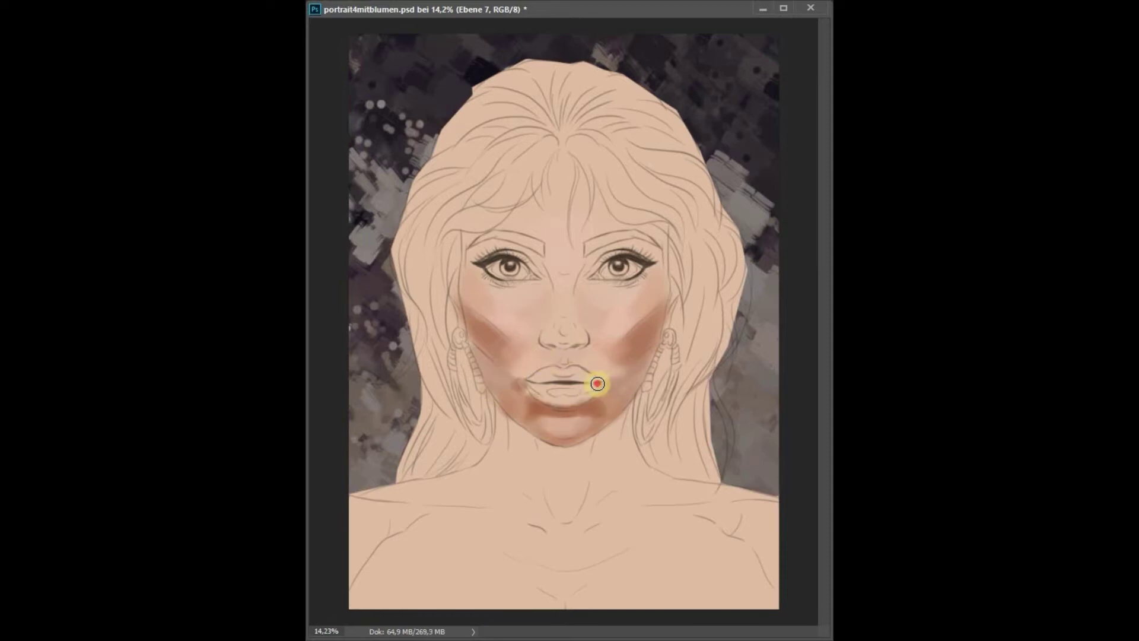
# Step: Shade the forehead hairline and highlight the nose bridge, nose tip and upper-lip corner
pyautogui.moveTo(528, 340); pyautogui.dragTo(480, 282)
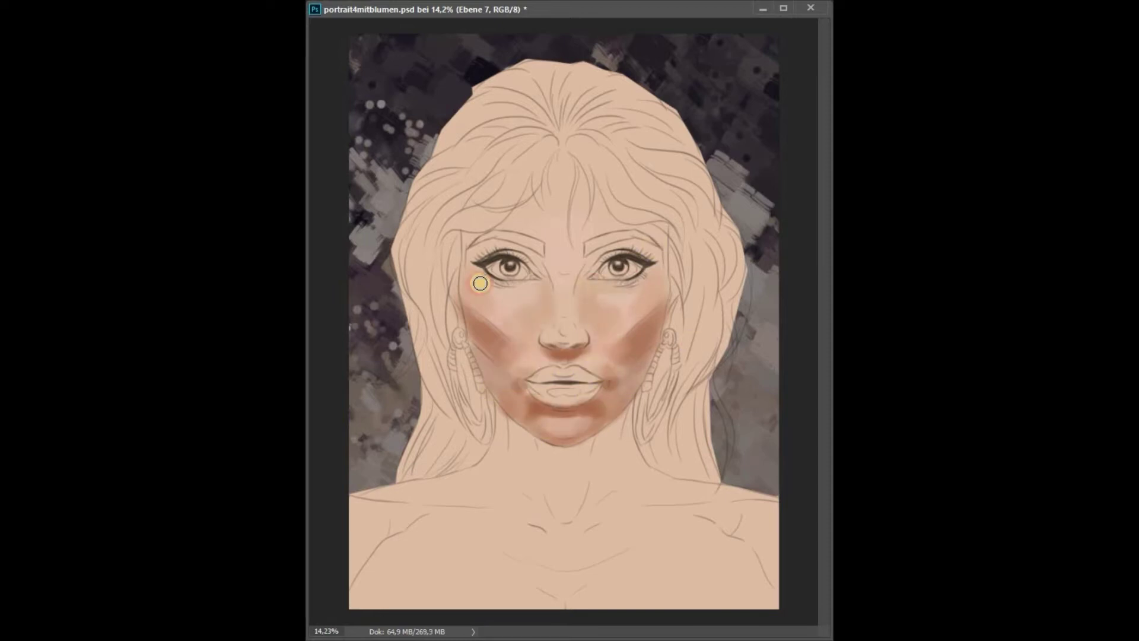
pyautogui.moveTo(652, 234)
pyautogui.mouseDown()
pyautogui.moveTo(482, 191)
pyautogui.moveTo(584, 234)
pyautogui.mouseUp()
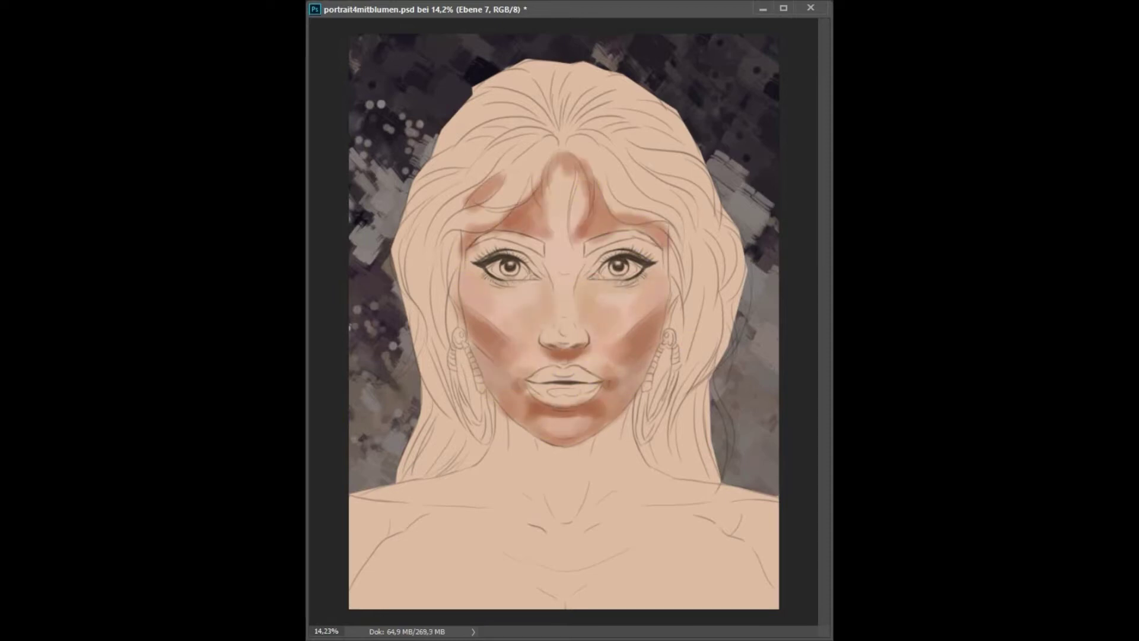
pyautogui.click(564, 330)
pyautogui.moveTo(563, 274); pyautogui.dragTo(563, 313)
pyautogui.click(590, 371)
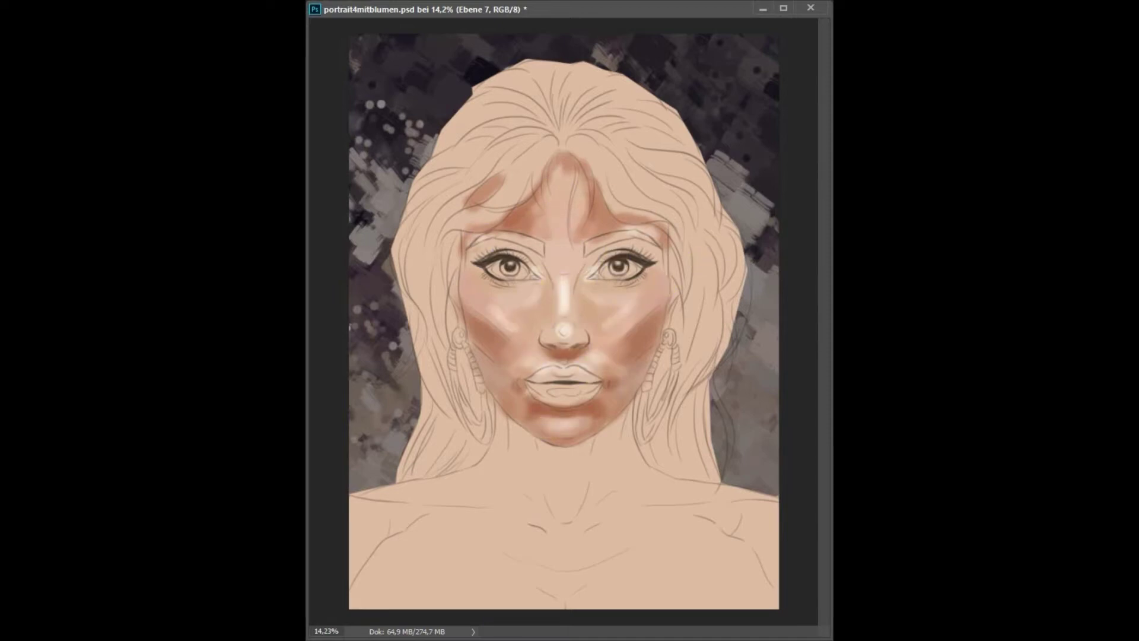
# Step: Paint smoky dark brown eyeshadow around both eyes and a shadow under the chin
pyautogui.moveTo(643, 255); pyautogui.dragTo(593, 261)
pyautogui.moveTo(482, 254); pyautogui.dragTo(563, 335)
pyautogui.keyDown('alt'); pyautogui.click(605, 287); pyautogui.keyUp('alt')
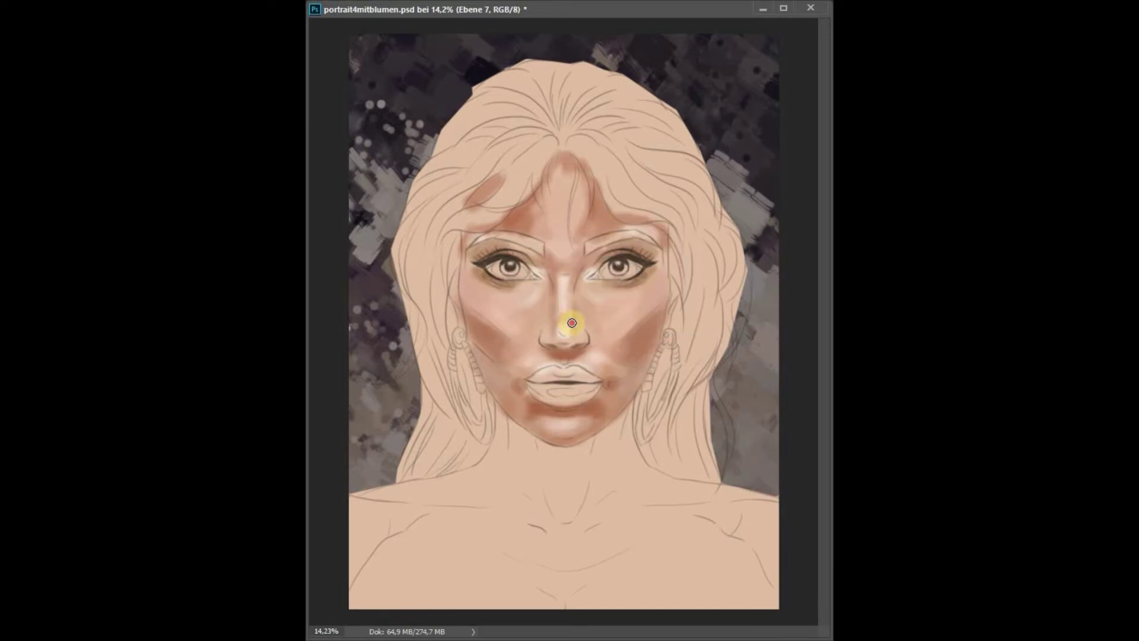
pyautogui.moveTo(533, 442)
pyautogui.mouseDown()
pyautogui.moveTo(574, 468)
pyautogui.moveTo(561, 487)
pyautogui.mouseUp()
pyautogui.moveTo(593, 261); pyautogui.dragTo(651, 254)
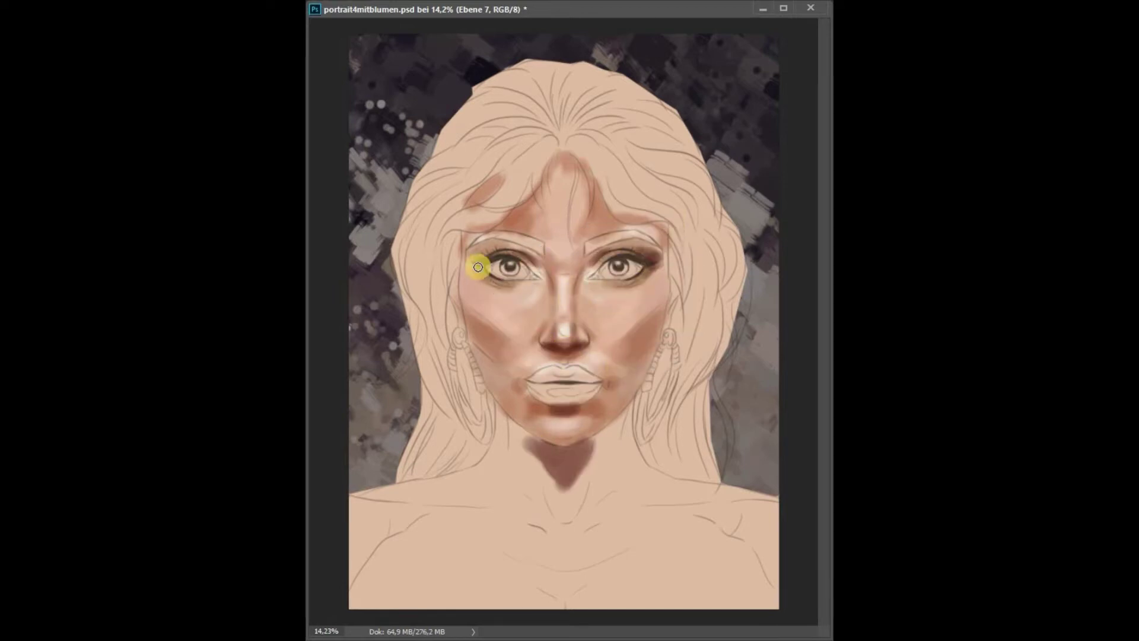
pyautogui.moveTo(481, 252); pyautogui.dragTo(525, 255)
pyautogui.keyDown('alt'); pyautogui.click(540, 290); pyautogui.keyUp('alt')
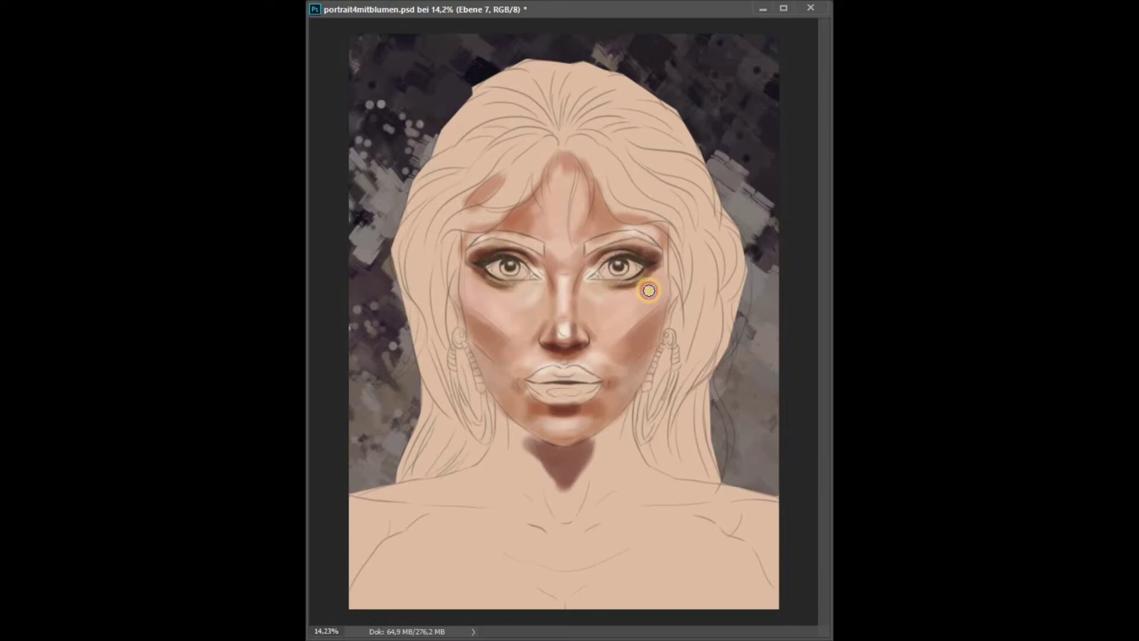
# Step: Shade the left, centre and right of the neck and along the collarbones
pyautogui.moveTo(608, 424); pyautogui.dragTo(620, 473)
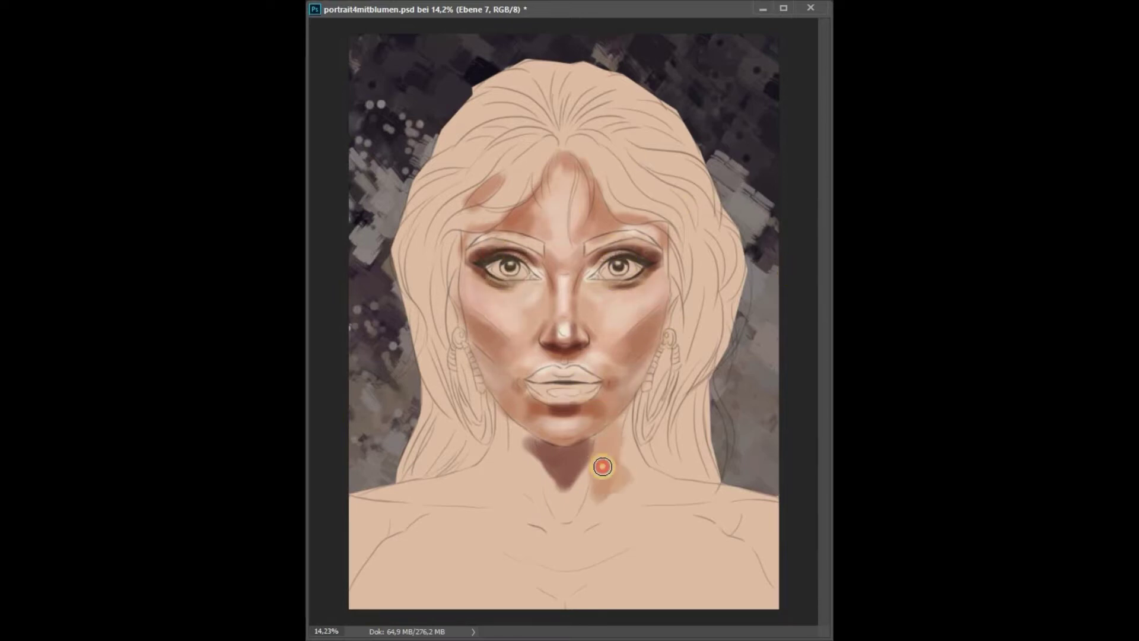
pyautogui.moveTo(510, 430); pyautogui.dragTo(528, 493)
pyautogui.moveTo(569, 451); pyautogui.dragTo(557, 522)
pyautogui.moveTo(620, 429)
pyautogui.mouseDown()
pyautogui.moveTo(635, 481)
pyautogui.moveTo(704, 483)
pyautogui.mouseUp()
# Step: Add soft shading along both shoulder lines and across the chest
pyautogui.moveTo(367, 504); pyautogui.dragTo(462, 504)
pyautogui.moveTo(617, 457)
pyautogui.mouseDown()
pyautogui.moveTo(628, 480)
pyautogui.moveTo(596, 474)
pyautogui.mouseUp()
pyautogui.moveTo(611, 529)
pyautogui.mouseDown()
pyautogui.moveTo(605, 501)
pyautogui.moveTo(575, 473)
pyautogui.mouseUp()
pyautogui.moveTo(622, 551); pyautogui.dragTo(523, 575)
pyautogui.moveTo(765, 534)
pyautogui.mouseDown()
pyautogui.moveTo(433, 508)
pyautogui.moveTo(767, 564)
pyautogui.moveTo(668, 486)
pyautogui.moveTo(407, 508)
pyautogui.moveTo(682, 489)
pyautogui.moveTo(610, 470)
pyautogui.mouseUp()
pyautogui.moveTo(534, 546); pyautogui.dragTo(653, 590)
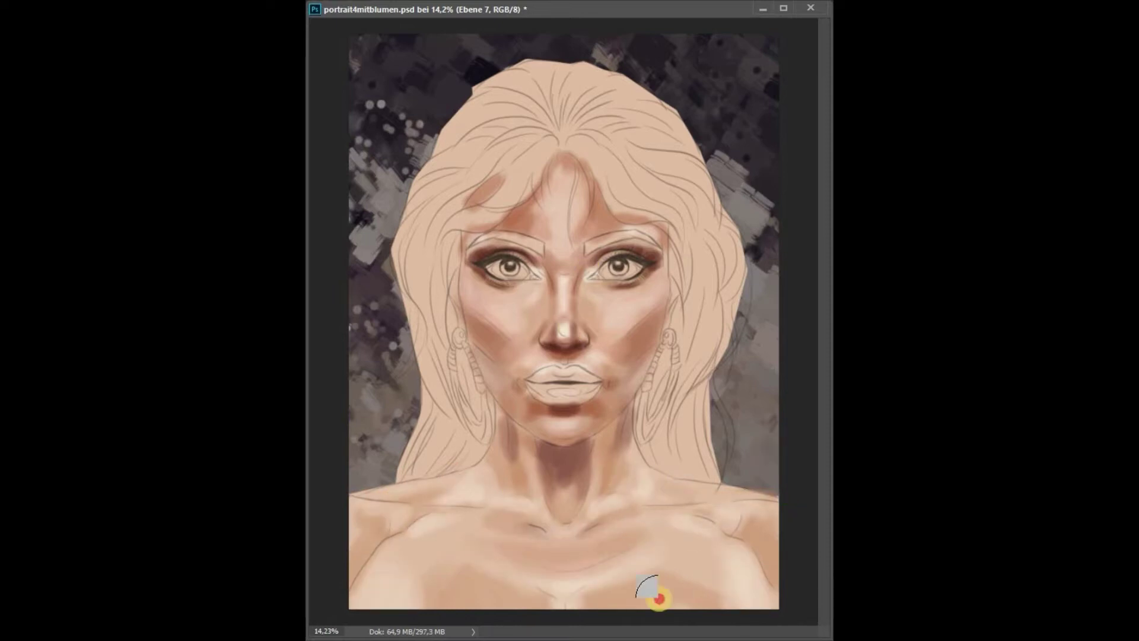
# Step: Deepen the contour shading on the cheeks, around the chin and along the right jaw
pyautogui.moveTo(645, 325)
pyautogui.mouseDown()
pyautogui.moveTo(656, 298)
pyautogui.moveTo(587, 244)
pyautogui.moveTo(559, 325)
pyautogui.mouseUp()
pyautogui.keyDown('alt'); pyautogui.click(512, 313); pyautogui.keyUp('alt')
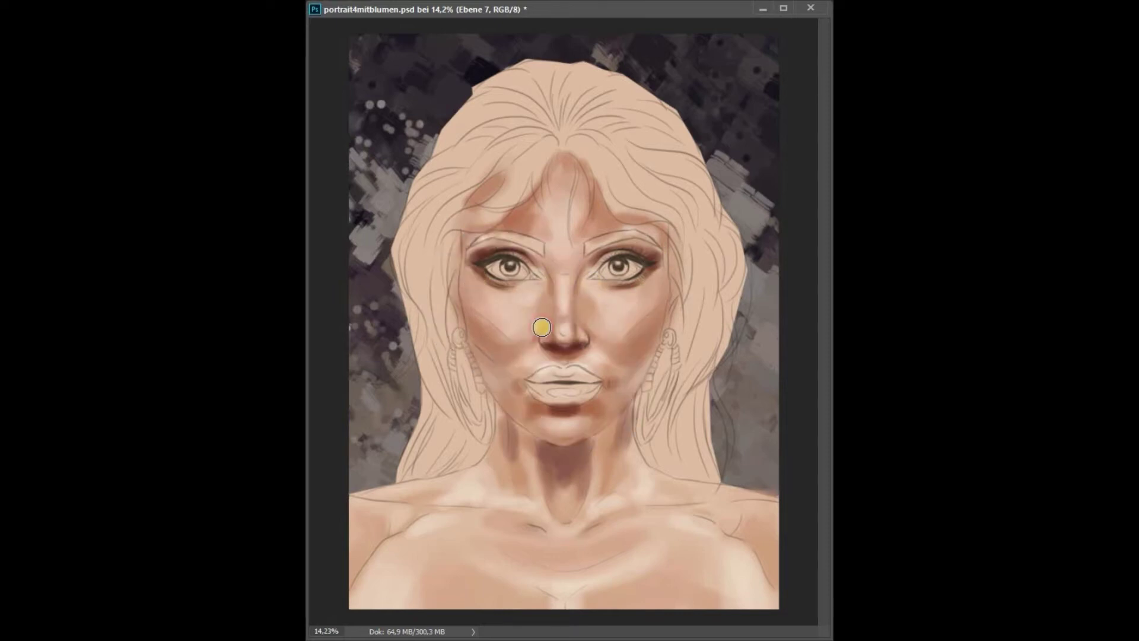
pyautogui.moveTo(598, 405)
pyautogui.mouseDown()
pyautogui.moveTo(605, 432)
pyautogui.moveTo(640, 427)
pyautogui.mouseUp()
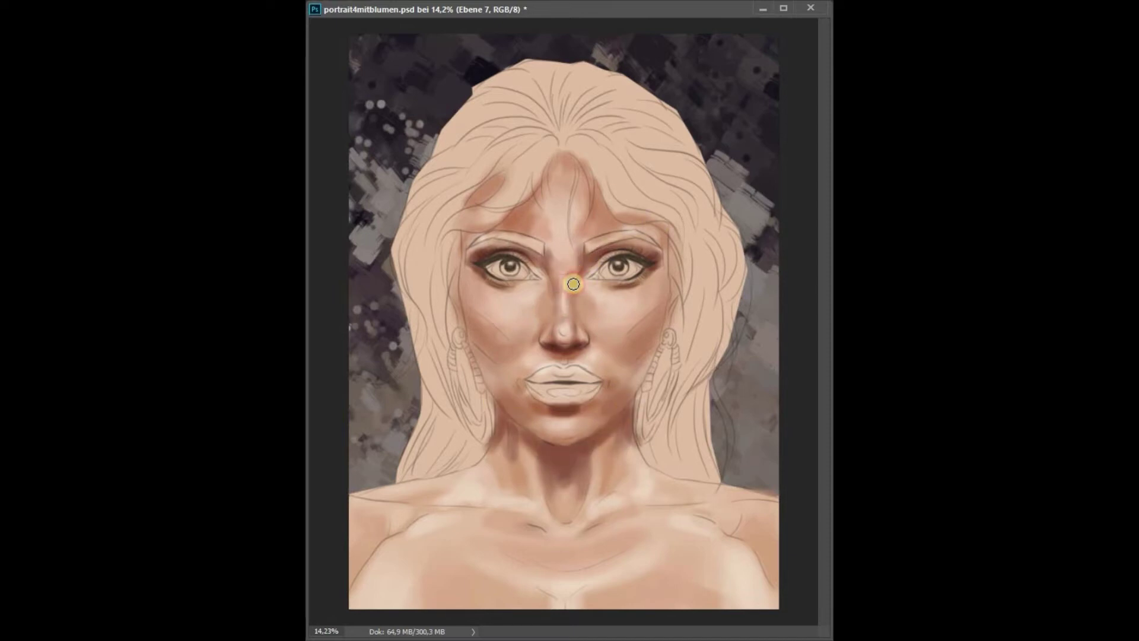
pyautogui.moveTo(660, 287); pyautogui.dragTo(596, 423)
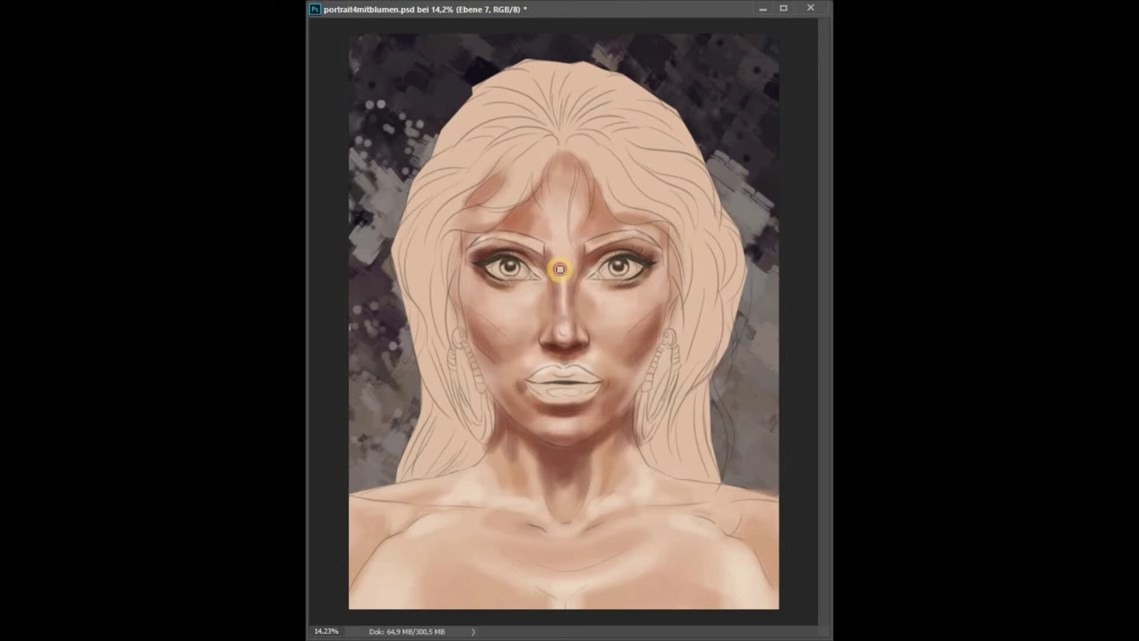
# Step: On a new layer, block in the hair with dark brown strokes from parting to ends
pyautogui.hotkey('ctrl', 'shift', 'alt', 'n')
pyautogui.moveTo(486, 107); pyautogui.dragTo(415, 199)
pyautogui.moveTo(620, 148); pyautogui.dragTo(712, 190)
pyautogui.moveTo(599, 101)
pyautogui.mouseDown()
pyautogui.moveTo(510, 178)
pyautogui.moveTo(571, 76)
pyautogui.moveTo(551, 113)
pyautogui.mouseUp()
pyautogui.moveTo(688, 232); pyautogui.dragTo(653, 469)
pyautogui.moveTo(475, 374)
pyautogui.mouseDown()
pyautogui.moveTo(447, 280)
pyautogui.moveTo(451, 469)
pyautogui.mouseUp()
pyautogui.moveTo(690, 471)
pyautogui.mouseDown()
pyautogui.moveTo(682, 213)
pyautogui.moveTo(482, 203)
pyautogui.moveTo(534, 109)
pyautogui.moveTo(554, 399)
pyautogui.moveTo(722, 203)
pyautogui.moveTo(529, 142)
pyautogui.moveTo(736, 247)
pyautogui.moveTo(438, 323)
pyautogui.moveTo(504, 193)
pyautogui.moveTo(755, 145)
pyautogui.moveTo(578, 69)
pyautogui.moveTo(608, 127)
pyautogui.moveTo(552, 117)
pyautogui.moveTo(678, 196)
pyautogui.moveTo(628, 99)
pyautogui.moveTo(414, 186)
pyautogui.moveTo(541, 102)
pyautogui.moveTo(447, 119)
pyautogui.moveTo(672, 124)
pyautogui.moveTo(635, 173)
pyautogui.moveTo(714, 379)
pyautogui.moveTo(687, 358)
pyautogui.moveTo(587, 212)
pyautogui.moveTo(694, 165)
pyautogui.moveTo(587, 190)
pyautogui.moveTo(430, 345)
pyautogui.moveTo(495, 93)
pyautogui.moveTo(595, 99)
pyautogui.moveTo(689, 157)
pyautogui.moveTo(621, 149)
pyautogui.moveTo(415, 407)
pyautogui.moveTo(445, 237)
pyautogui.moveTo(722, 190)
pyautogui.mouseUp()
# Step: Save the portrait and paint the lips a deep plum colour
pyautogui.hotkey('ctrl', 's')
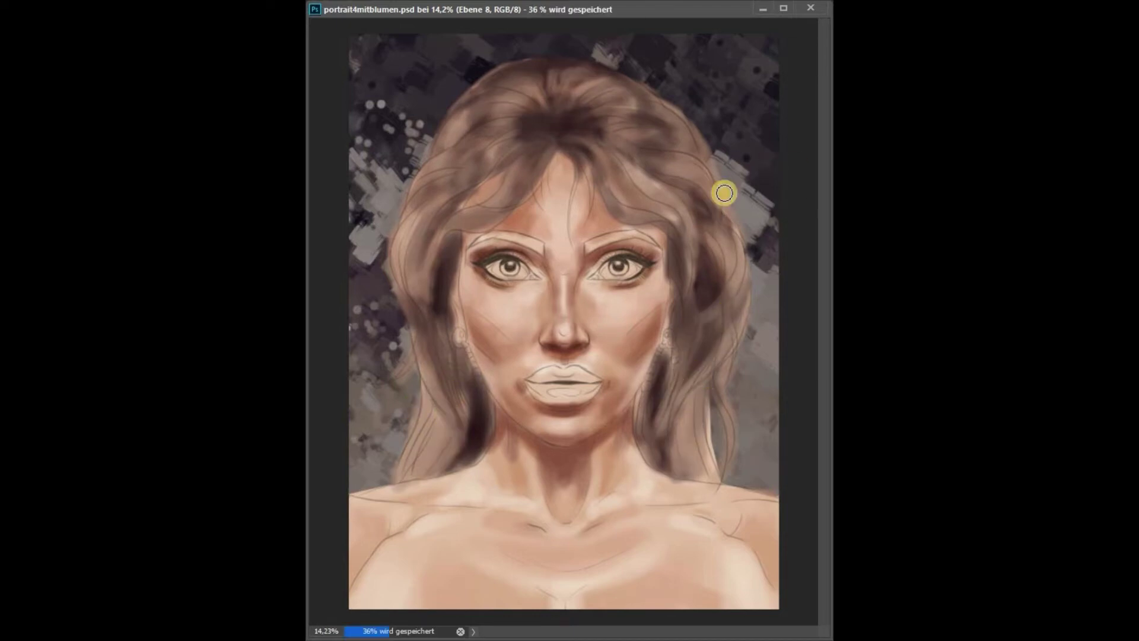
pyautogui.moveTo(574, 394)
pyautogui.mouseDown()
pyautogui.moveTo(551, 398)
pyautogui.moveTo(601, 387)
pyautogui.moveTo(594, 377)
pyautogui.mouseUp()
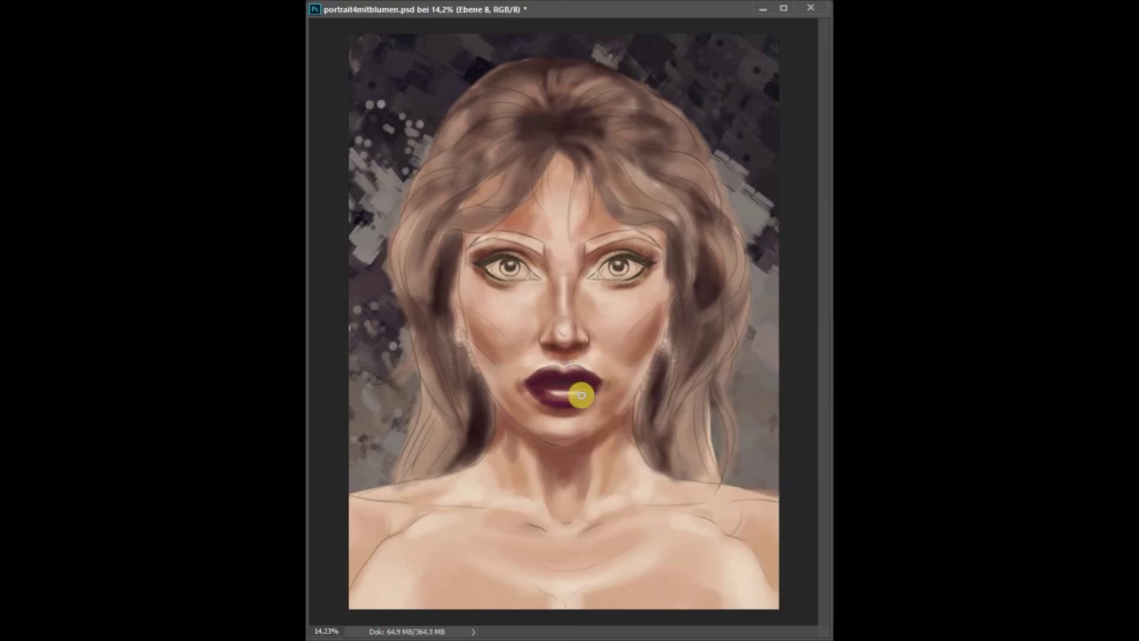
# Step: Add a pink gloss highlight to the lower lip and paint both eyebrows dark brown
pyautogui.keyDown('alt'); pyautogui.keyDown('shift'); pyautogui.rightClick(570, 380); pyautogui.keyUp('shift'); pyautogui.keyUp('alt')
pyautogui.moveTo(541, 393)
pyautogui.mouseDown()
pyautogui.moveTo(586, 393)
pyautogui.moveTo(572, 371)
pyautogui.mouseUp()
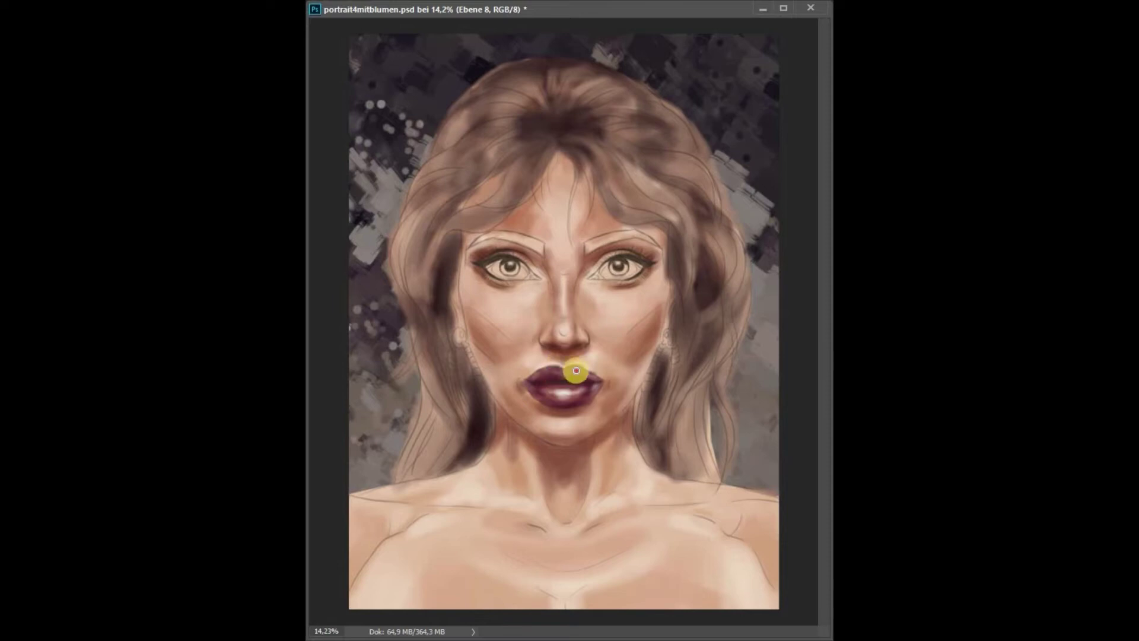
pyautogui.moveTo(590, 244); pyautogui.dragTo(641, 234)
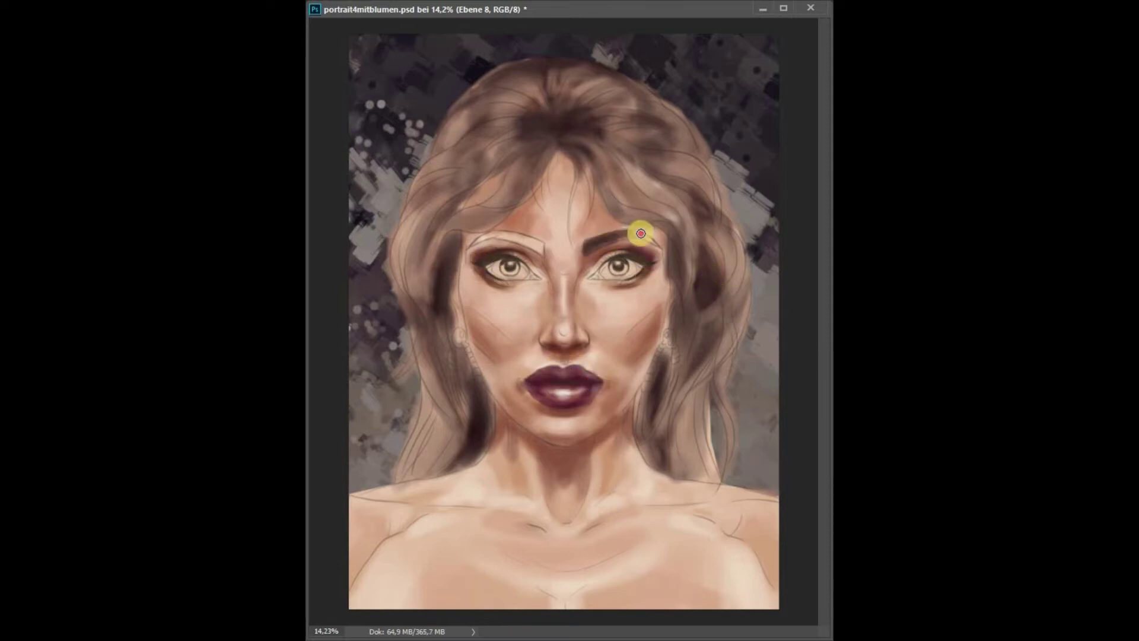
pyautogui.moveTo(539, 254); pyautogui.dragTo(472, 244)
# Step: Paint gold hoop earrings on both ears and recolour the irises amber-brown
pyautogui.moveTo(667, 339); pyautogui.dragTo(648, 433)
pyautogui.moveTo(460, 338); pyautogui.dragTo(473, 414)
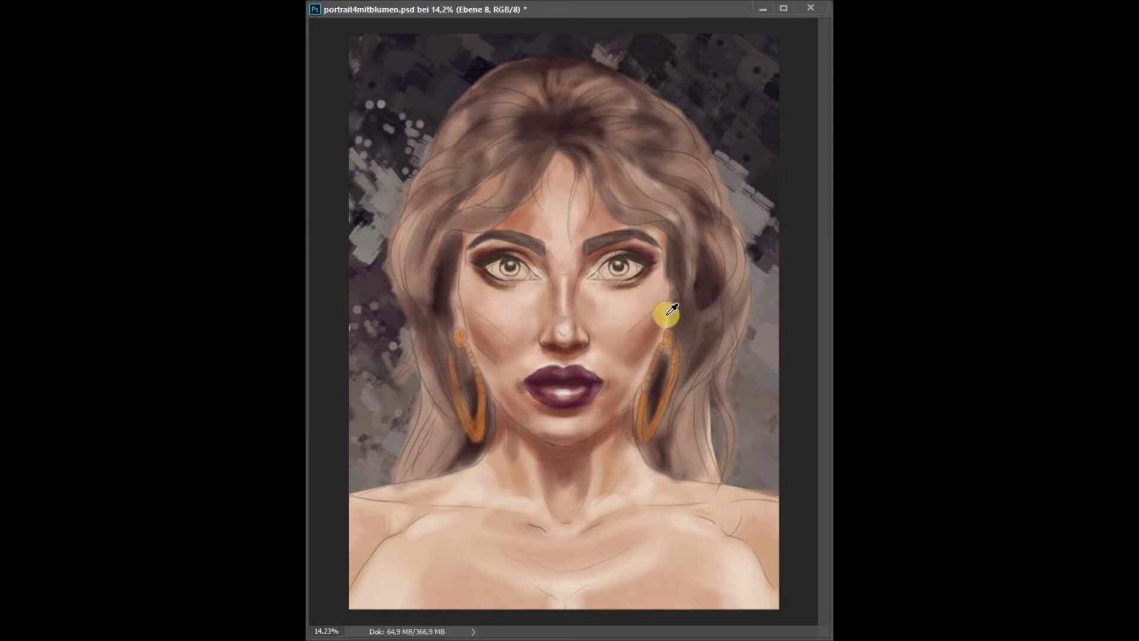
pyautogui.moveTo(672, 309)
pyautogui.mouseDown()
pyautogui.moveTo(640, 401)
pyautogui.moveTo(673, 373)
pyautogui.mouseUp()
pyautogui.moveTo(516, 261); pyautogui.dragTo(537, 267)
pyautogui.moveTo(611, 264); pyautogui.dragTo(629, 270)
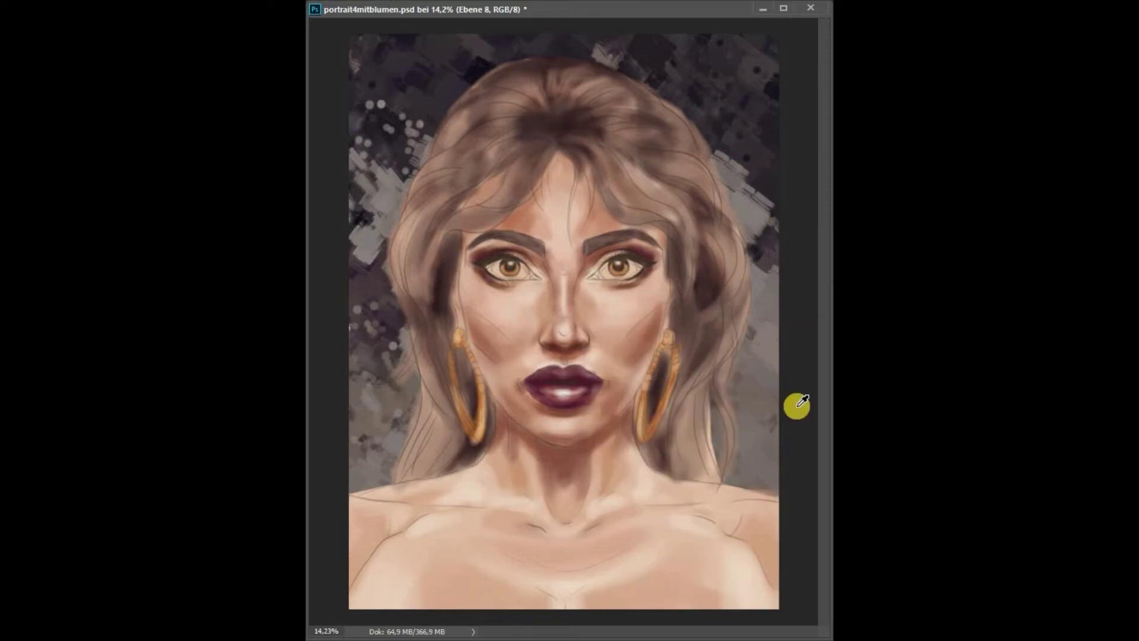
pyautogui.click(512, 261)
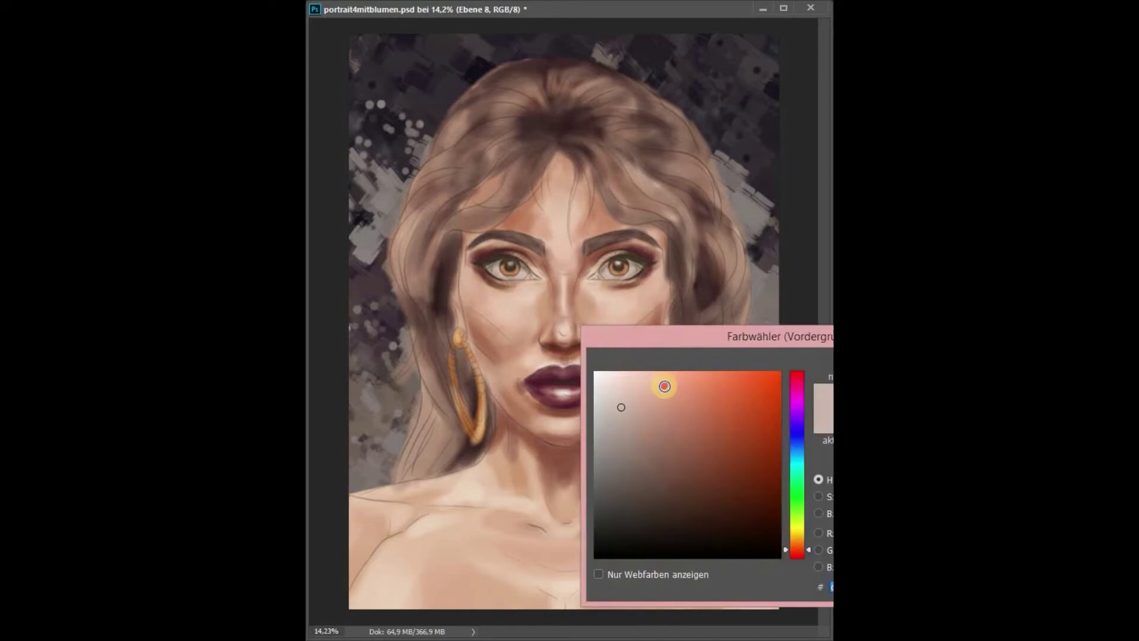
# Step: Dab colour touch-ups on both irises and the lips, then save
pyautogui.click(608, 279)
pyautogui.click(537, 279)
pyautogui.click(636, 277)
pyautogui.click(511, 267)
pyautogui.click(618, 272)
pyautogui.click(500, 273)
pyautogui.click(563, 393)
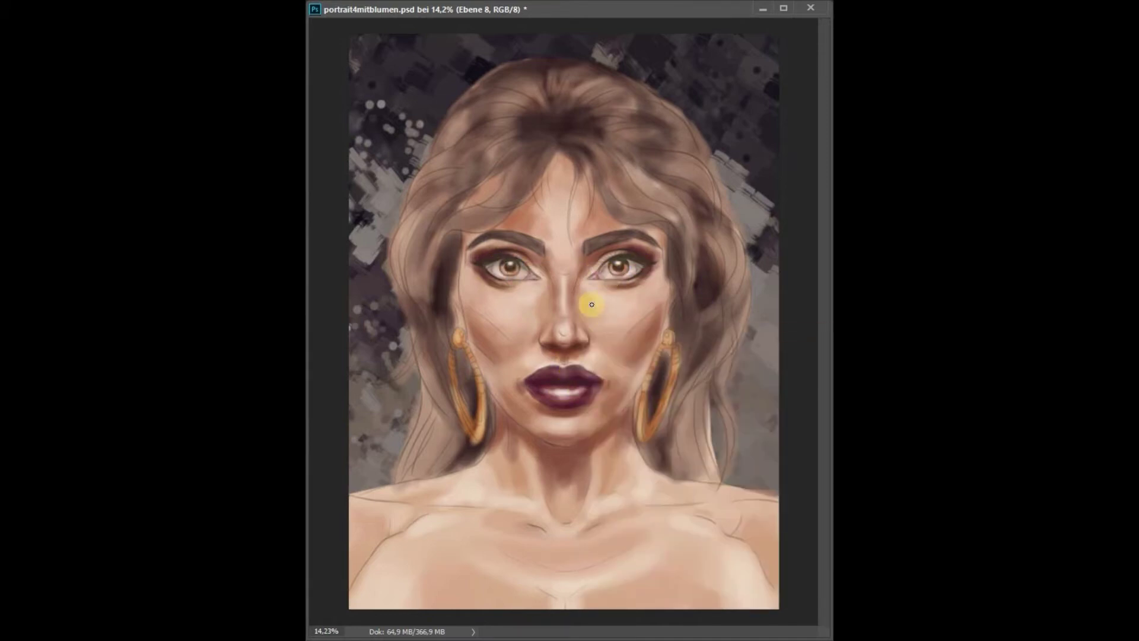
pyautogui.hotkey('ctrl', 's')
# Step: Dab lighter peach highlights across the forehead, nose bridge and face, then save again
pyautogui.click(582, 198)
pyautogui.click(671, 338)
pyautogui.click(662, 237)
pyautogui.click(457, 315)
pyautogui.click(662, 333)
pyautogui.click(632, 371)
pyautogui.click(495, 408)
pyautogui.hotkey('ctrl', 's')
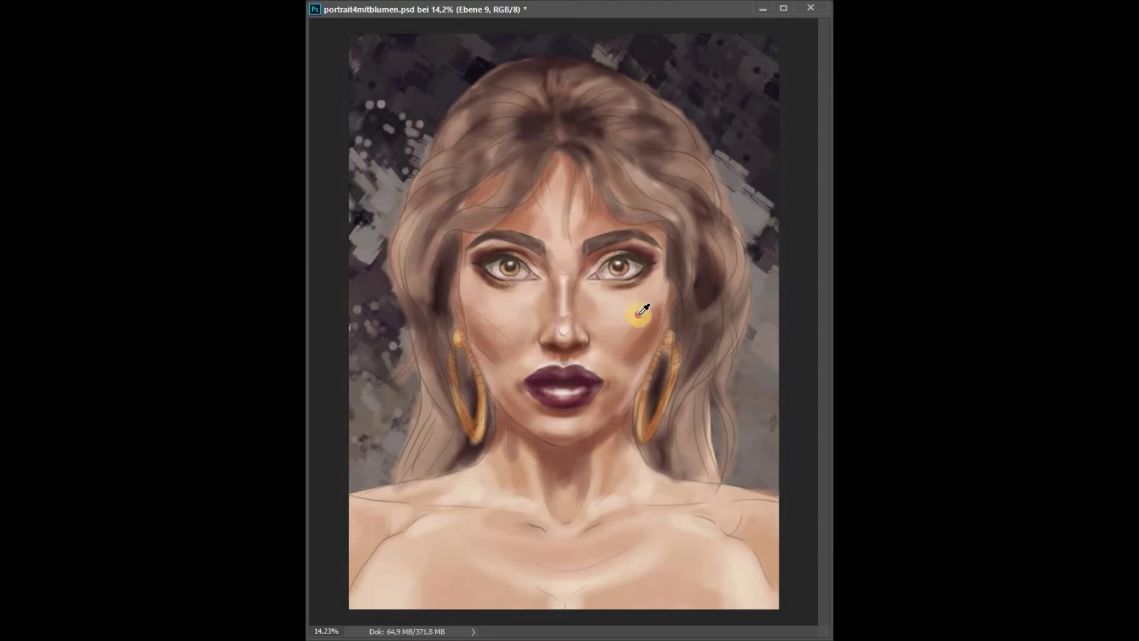
# Step: Dab soft shading on the cheeks, nose and eye area, with a stroke down the right cheek
pyautogui.click(661, 292)
pyautogui.click(466, 303)
pyautogui.click(623, 326)
pyautogui.click(604, 333)
pyautogui.click(580, 363)
pyautogui.click(584, 323)
pyautogui.click(617, 345)
pyautogui.moveTo(619, 370)
pyautogui.mouseDown()
pyautogui.moveTo(617, 389)
pyautogui.moveTo(539, 405)
pyautogui.mouseUp()
pyautogui.keyDown('alt'); pyautogui.click(529, 418); pyautogui.keyUp('alt')
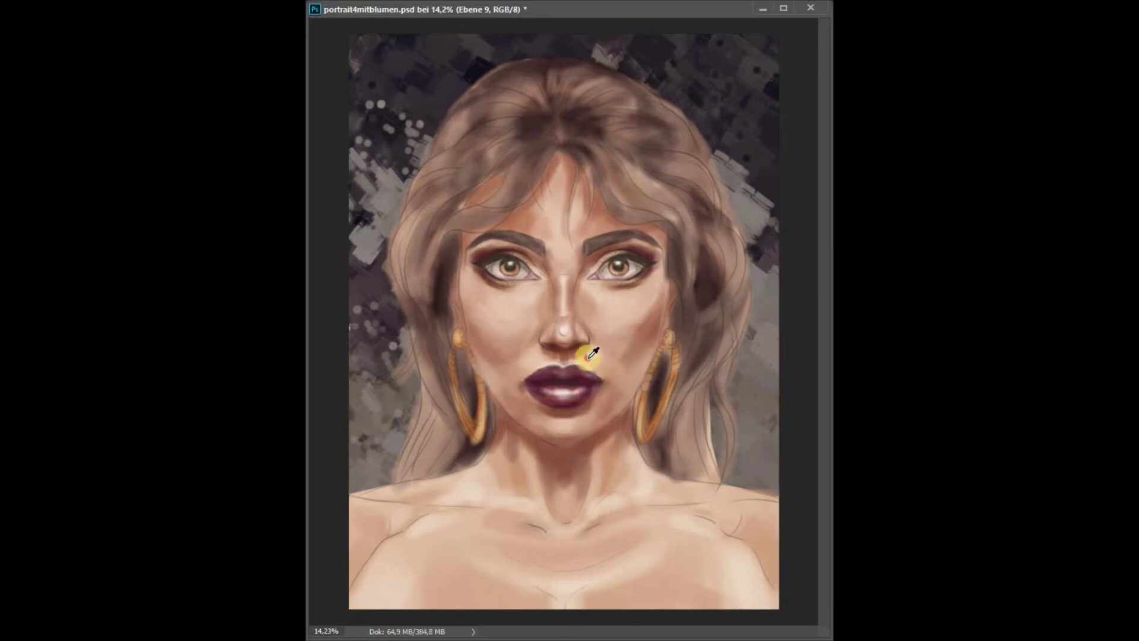
# Step: Shade the chin and forehead, cover the teeth gap with lip colour, gloss the lower lip, darken the jaw
pyautogui.keyDown('alt'); pyautogui.click(482, 302); pyautogui.keyUp('alt')
pyautogui.moveTo(658, 328); pyautogui.dragTo(598, 429)
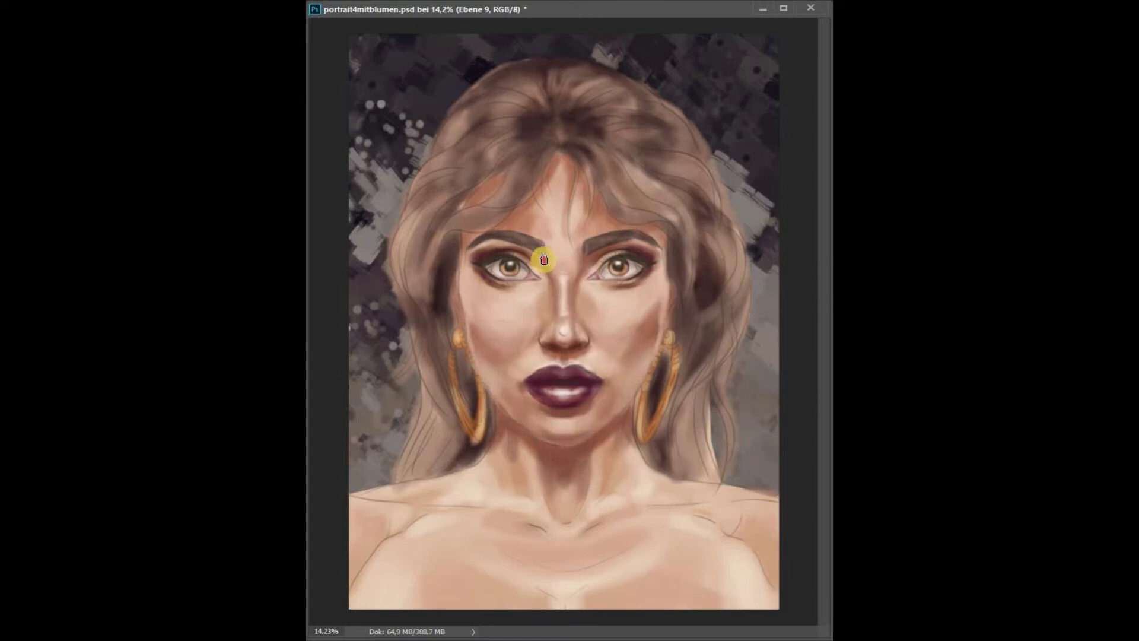
pyautogui.keyDown('alt'); pyautogui.click(538, 322); pyautogui.keyUp('alt')
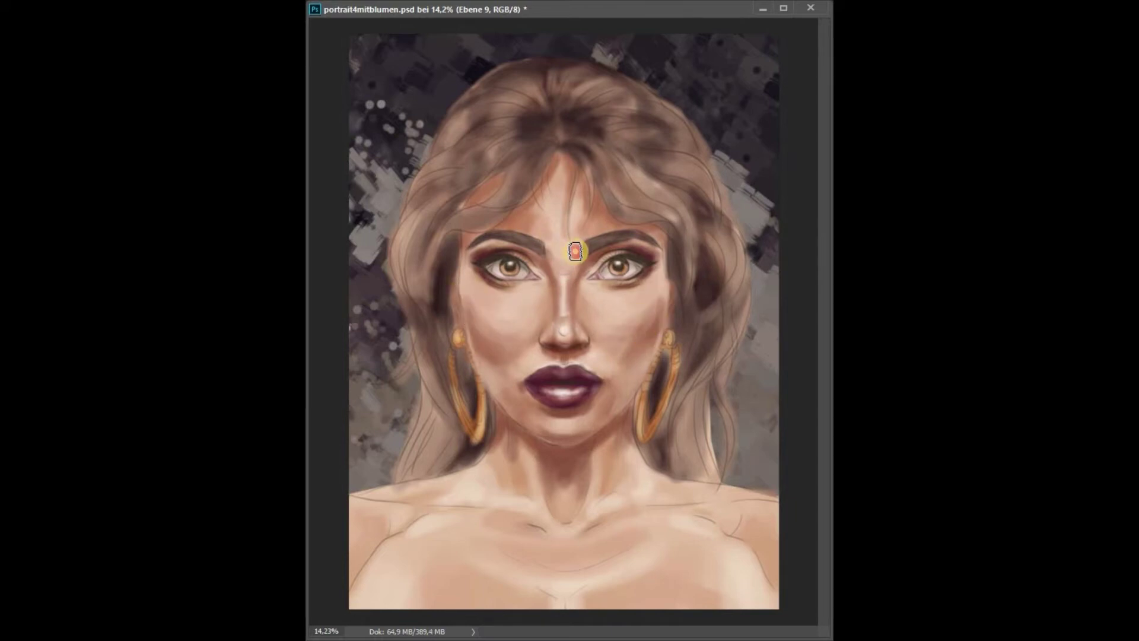
pyautogui.moveTo(524, 216)
pyautogui.mouseDown()
pyautogui.moveTo(578, 196)
pyautogui.moveTo(599, 214)
pyautogui.moveTo(470, 239)
pyautogui.moveTo(505, 287)
pyautogui.mouseUp()
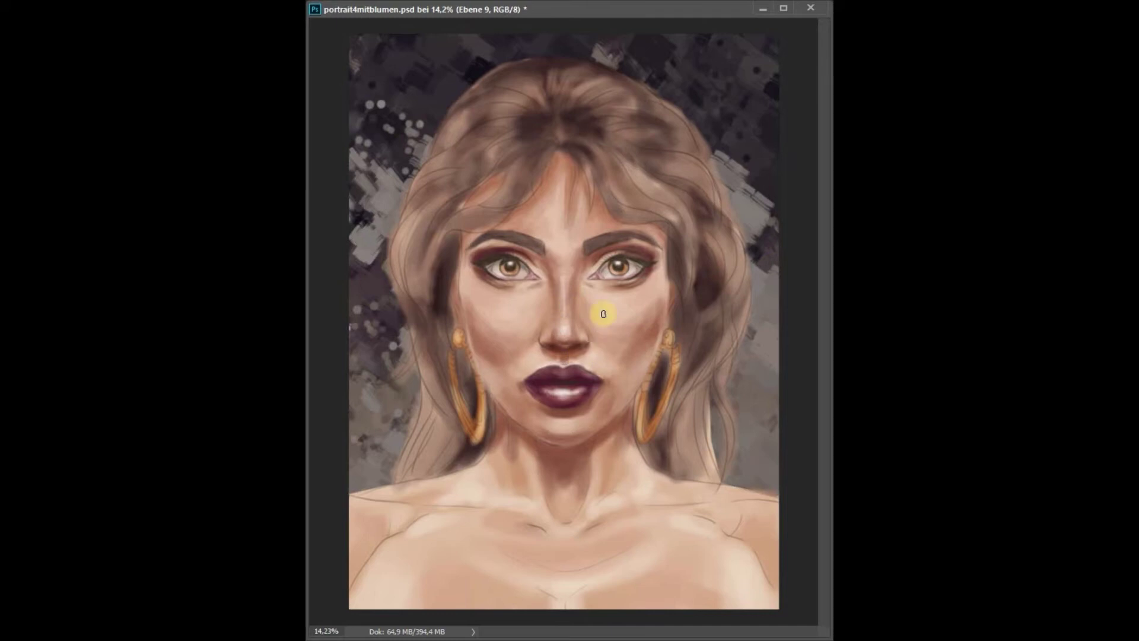
pyautogui.moveTo(541, 380)
pyautogui.mouseDown()
pyautogui.moveTo(590, 386)
pyautogui.moveTo(572, 402)
pyautogui.mouseUp()
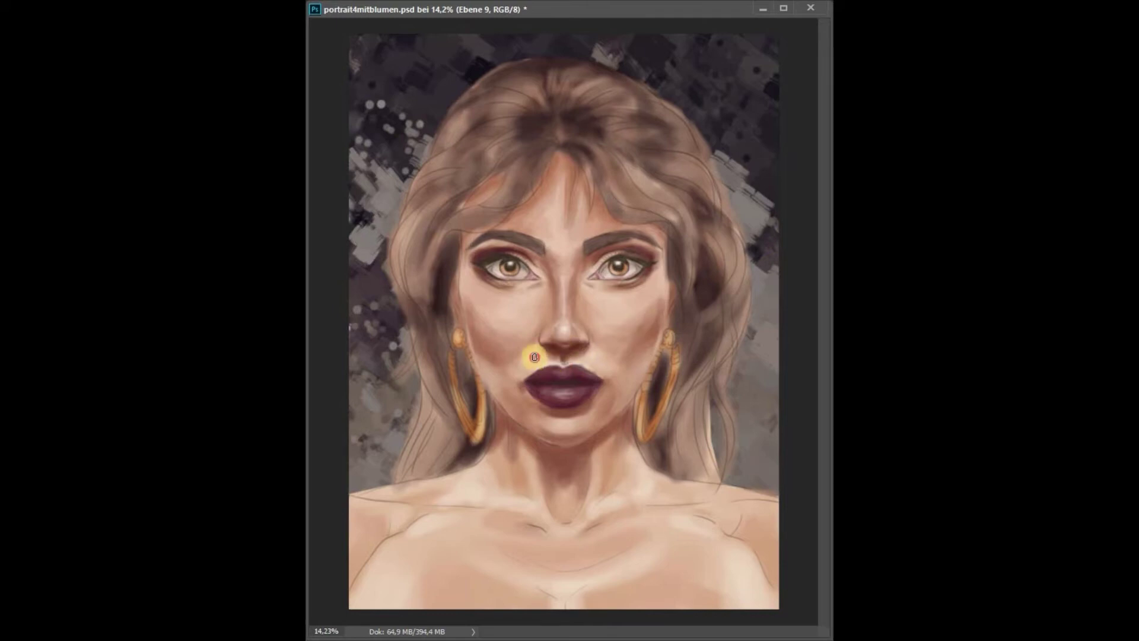
pyautogui.moveTo(574, 402)
pyautogui.mouseDown()
pyautogui.moveTo(552, 412)
pyautogui.moveTo(563, 392)
pyautogui.mouseUp()
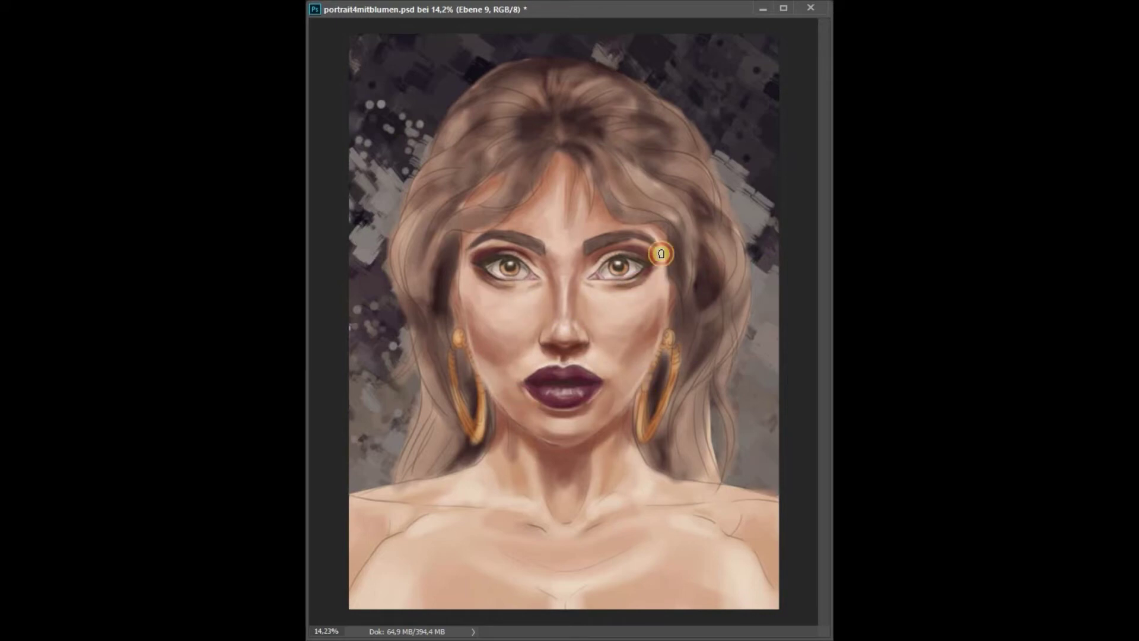
pyautogui.moveTo(504, 421); pyautogui.dragTo(481, 454)
# Step: Paint darker blended shadows on the neck and along both collarbones
pyautogui.moveTo(644, 503); pyautogui.dragTo(633, 356)
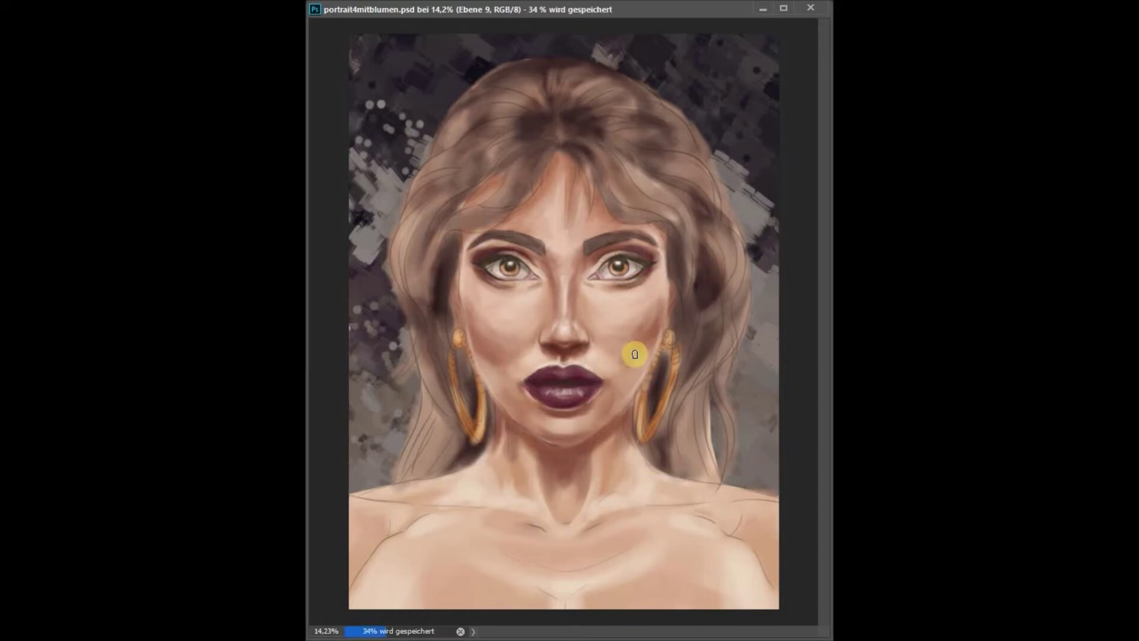
pyautogui.moveTo(617, 427); pyautogui.dragTo(574, 470)
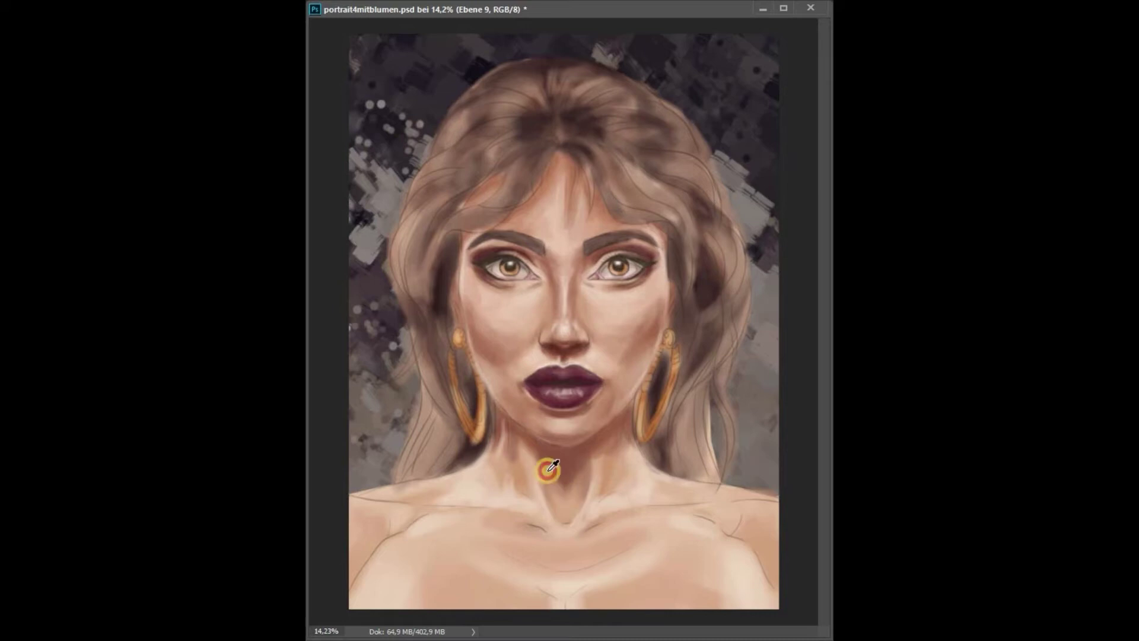
pyautogui.moveTo(629, 420); pyautogui.dragTo(529, 521)
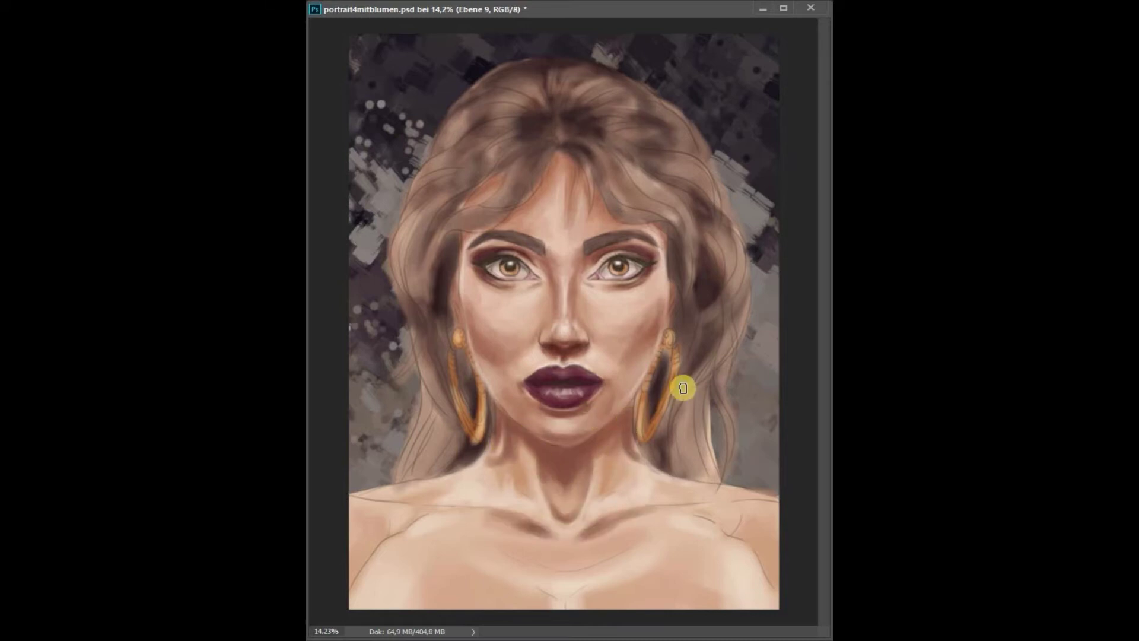
pyautogui.moveTo(375, 496); pyautogui.dragTo(446, 501)
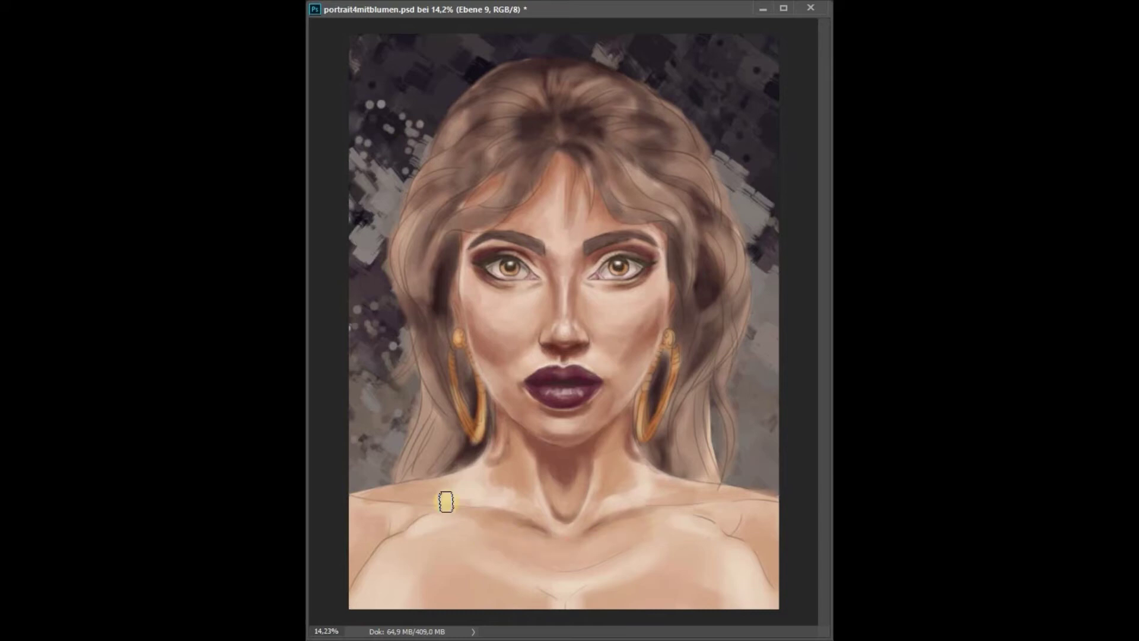
pyautogui.moveTo(648, 548); pyautogui.dragTo(649, 549)
# Step: Paint over both shoulder outlines in sampled skin tone, smooth the neck and chest, and save
pyautogui.keyDown('alt'); pyautogui.click(430, 525); pyautogui.keyUp('alt')
pyautogui.moveTo(737, 515); pyautogui.dragTo(723, 526)
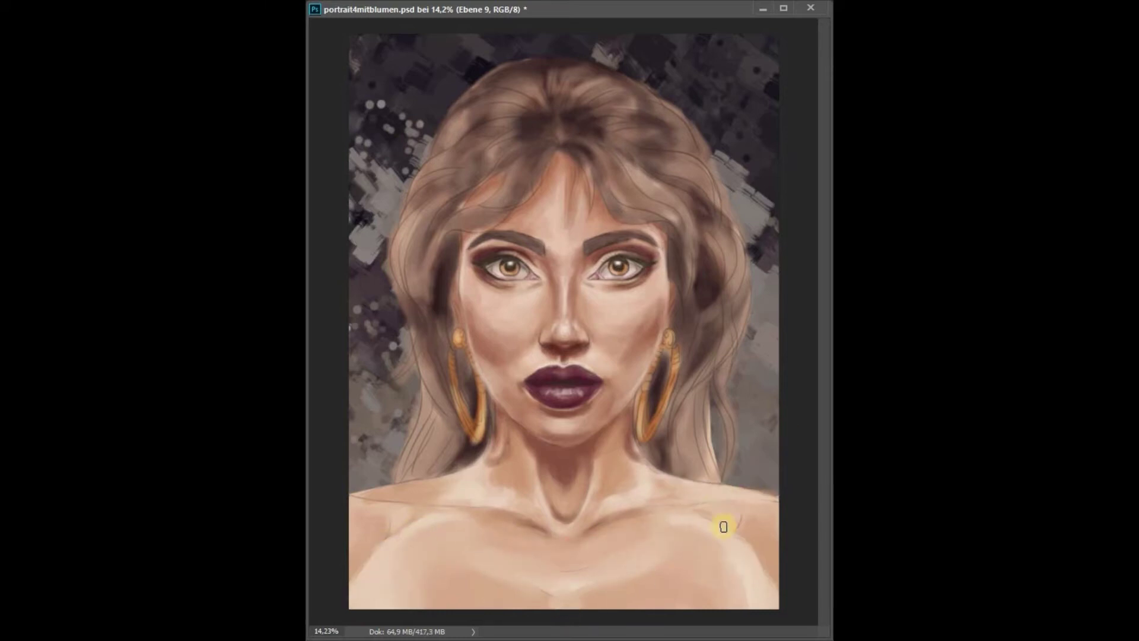
pyautogui.moveTo(433, 522); pyautogui.dragTo(451, 477)
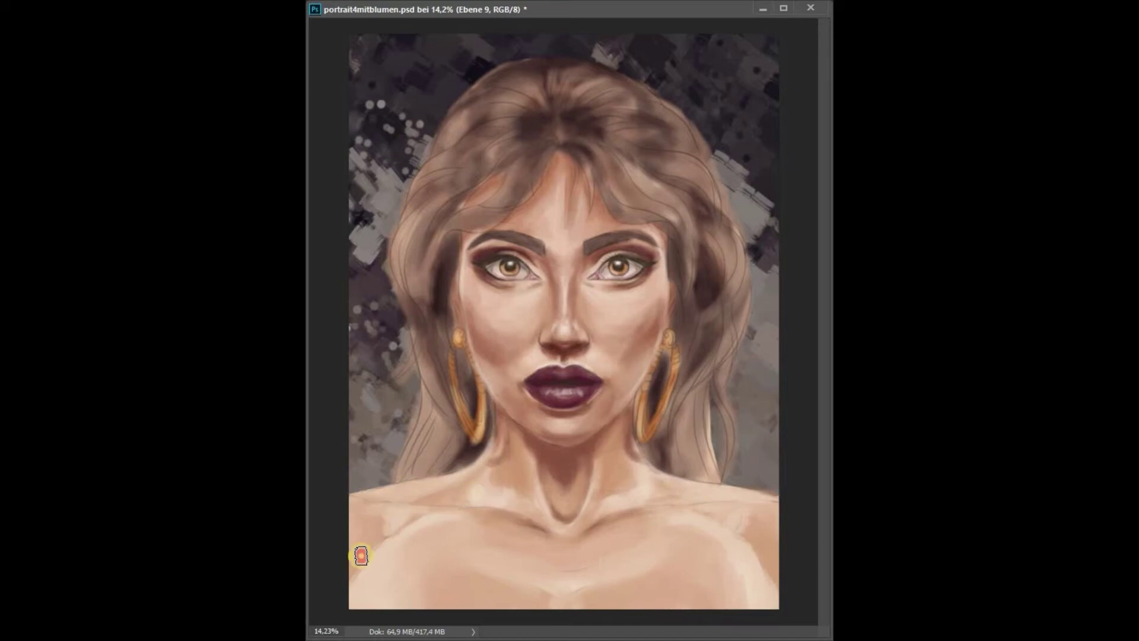
pyautogui.moveTo(726, 508); pyautogui.dragTo(774, 499)
pyautogui.moveTo(691, 532); pyautogui.dragTo(734, 565)
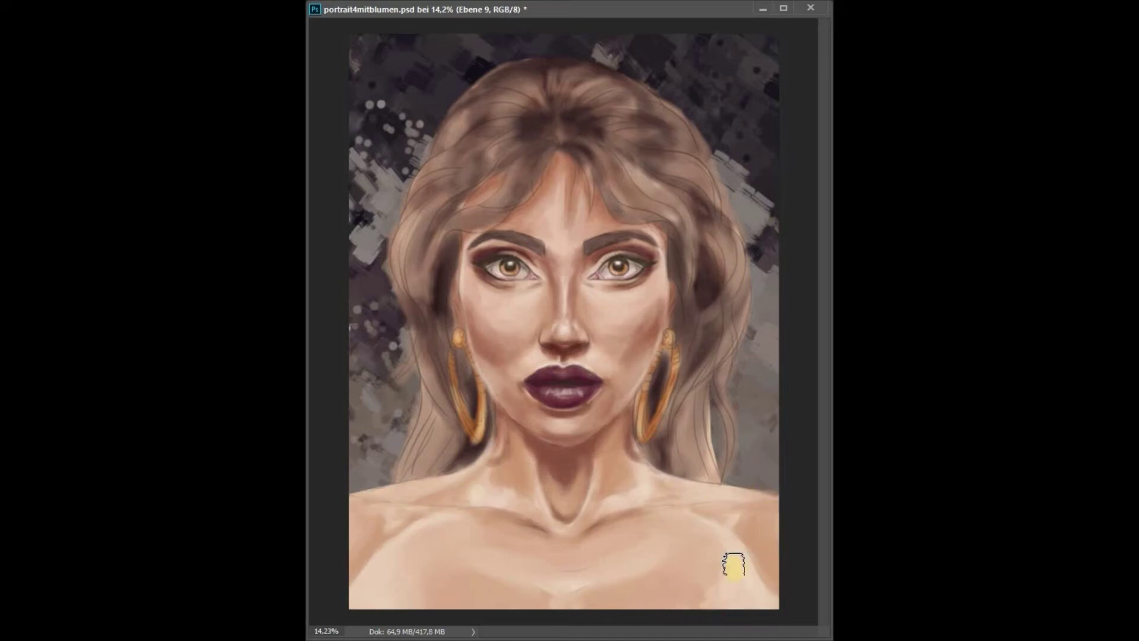
pyautogui.moveTo(438, 572); pyautogui.dragTo(418, 593)
pyautogui.moveTo(454, 525); pyautogui.dragTo(650, 541)
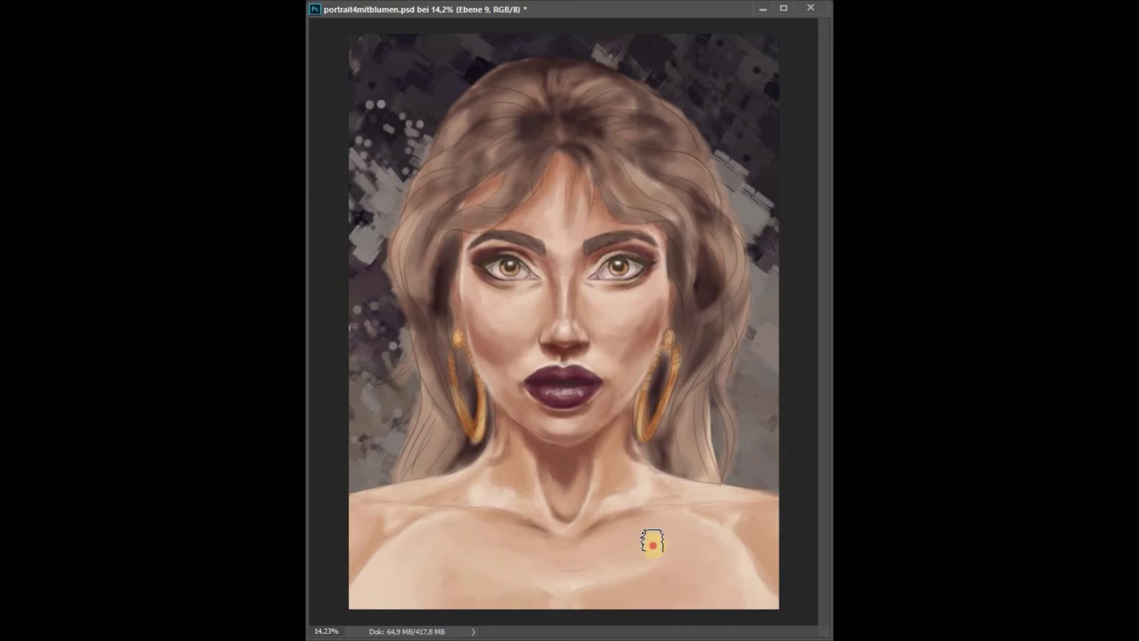
pyautogui.moveTo(519, 474)
pyautogui.mouseDown()
pyautogui.moveTo(666, 496)
pyautogui.moveTo(724, 532)
pyautogui.mouseUp()
pyautogui.moveTo(569, 551); pyautogui.dragTo(526, 548)
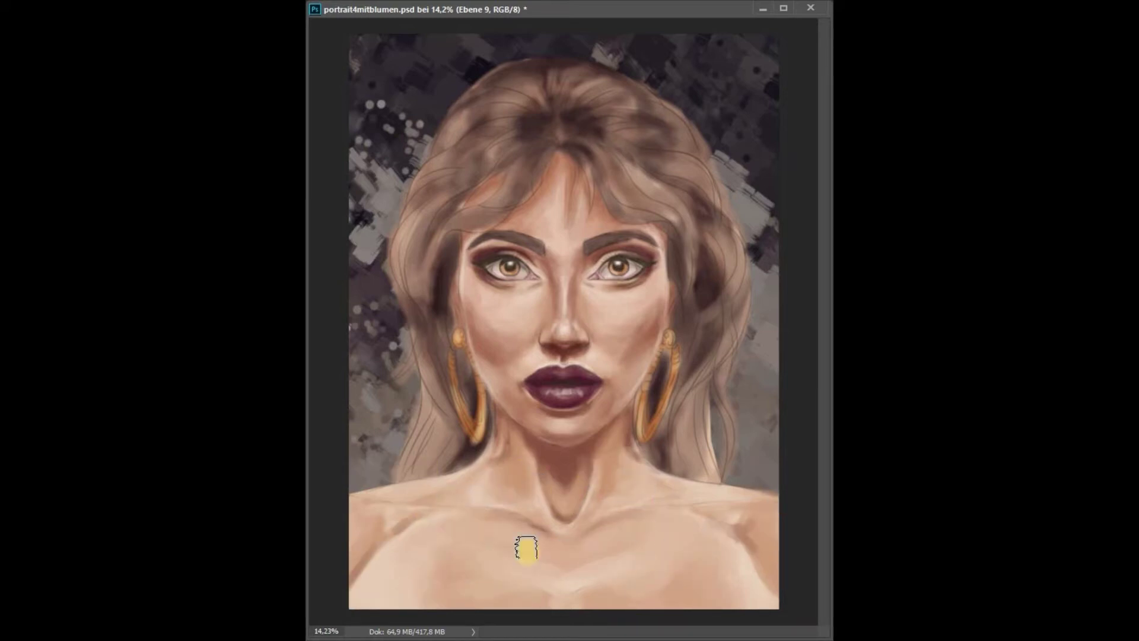
pyautogui.hotkey('ctrl', 's')
# Step: On a new layer, paint dark hair strands through the crown, upper hair and beside both earrings
pyautogui.hotkey('ctrl', 'shift', 'alt', 'n')
pyautogui.click(557, 109)
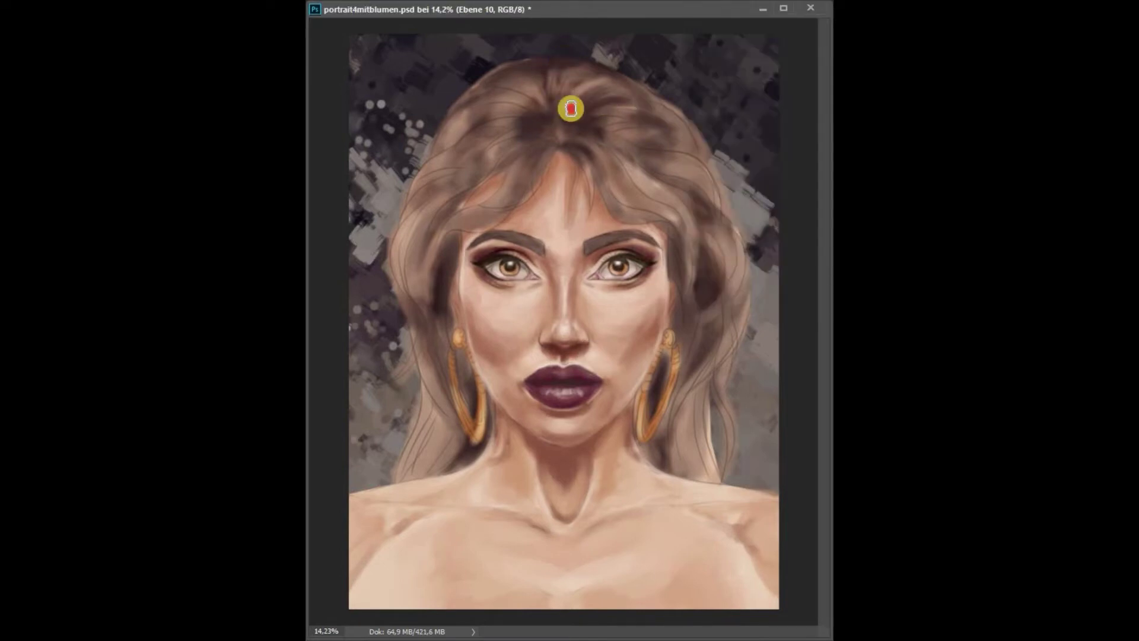
pyautogui.moveTo(475, 122)
pyautogui.mouseDown()
pyautogui.moveTo(602, 66)
pyautogui.moveTo(543, 178)
pyautogui.moveTo(484, 223)
pyautogui.moveTo(598, 166)
pyautogui.moveTo(686, 244)
pyautogui.moveTo(692, 379)
pyautogui.moveTo(686, 389)
pyautogui.moveTo(669, 363)
pyautogui.moveTo(664, 415)
pyautogui.mouseUp()
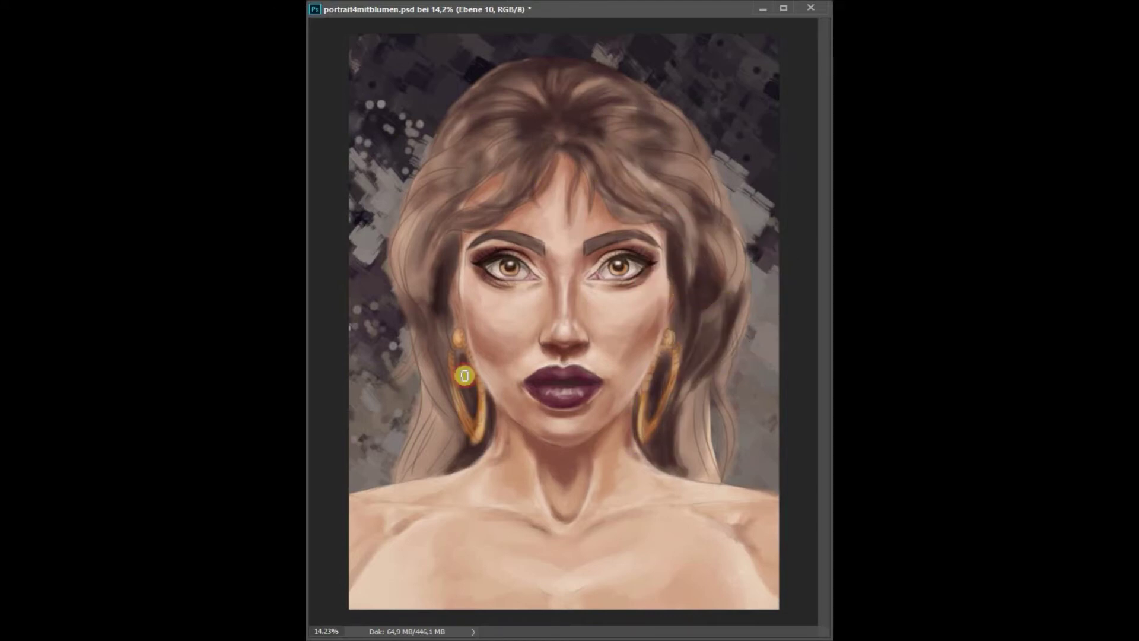
pyautogui.moveTo(449, 388)
pyautogui.mouseDown()
pyautogui.moveTo(699, 433)
pyautogui.moveTo(422, 473)
pyautogui.moveTo(424, 330)
pyautogui.moveTo(712, 315)
pyautogui.mouseUp()
pyautogui.moveTo(410, 247)
pyautogui.mouseDown()
pyautogui.moveTo(483, 115)
pyautogui.moveTo(652, 113)
pyautogui.moveTo(702, 221)
pyautogui.moveTo(475, 112)
pyautogui.moveTo(536, 178)
pyautogui.moveTo(684, 264)
pyautogui.moveTo(666, 432)
pyautogui.moveTo(710, 399)
pyautogui.moveTo(681, 304)
pyautogui.moveTo(714, 376)
pyautogui.moveTo(419, 178)
pyautogui.moveTo(633, 218)
pyautogui.moveTo(715, 182)
pyautogui.moveTo(595, 107)
pyautogui.moveTo(646, 130)
pyautogui.moveTo(496, 89)
pyautogui.moveTo(543, 122)
pyautogui.moveTo(468, 114)
pyautogui.moveTo(448, 219)
pyautogui.moveTo(420, 267)
pyautogui.moveTo(586, 75)
pyautogui.moveTo(490, 158)
pyautogui.moveTo(581, 101)
pyautogui.moveTo(453, 226)
pyautogui.moveTo(706, 427)
pyautogui.moveTo(687, 341)
pyautogui.moveTo(714, 89)
pyautogui.moveTo(656, 172)
pyautogui.moveTo(608, 128)
pyautogui.moveTo(605, 107)
pyautogui.moveTo(597, 168)
pyautogui.moveTo(463, 219)
pyautogui.moveTo(555, 152)
pyautogui.moveTo(593, 94)
pyautogui.moveTo(696, 168)
pyautogui.moveTo(394, 232)
pyautogui.moveTo(430, 232)
pyautogui.moveTo(435, 173)
pyautogui.moveTo(666, 407)
pyautogui.moveTo(432, 363)
pyautogui.moveTo(709, 290)
pyautogui.moveTo(671, 224)
pyautogui.moveTo(529, 127)
pyautogui.moveTo(639, 95)
pyautogui.moveTo(513, 97)
pyautogui.moveTo(699, 178)
pyautogui.moveTo(682, 427)
pyautogui.moveTo(417, 351)
pyautogui.moveTo(452, 203)
pyautogui.moveTo(701, 176)
pyautogui.moveTo(676, 112)
pyautogui.moveTo(589, 109)
pyautogui.moveTo(542, 181)
pyautogui.mouseUp()
# Step: On a new layer, dab small touch-ups under and on the nose, the neck and right cheek, then save
pyautogui.hotkey('ctrl', 'shift', 'alt', 'n')
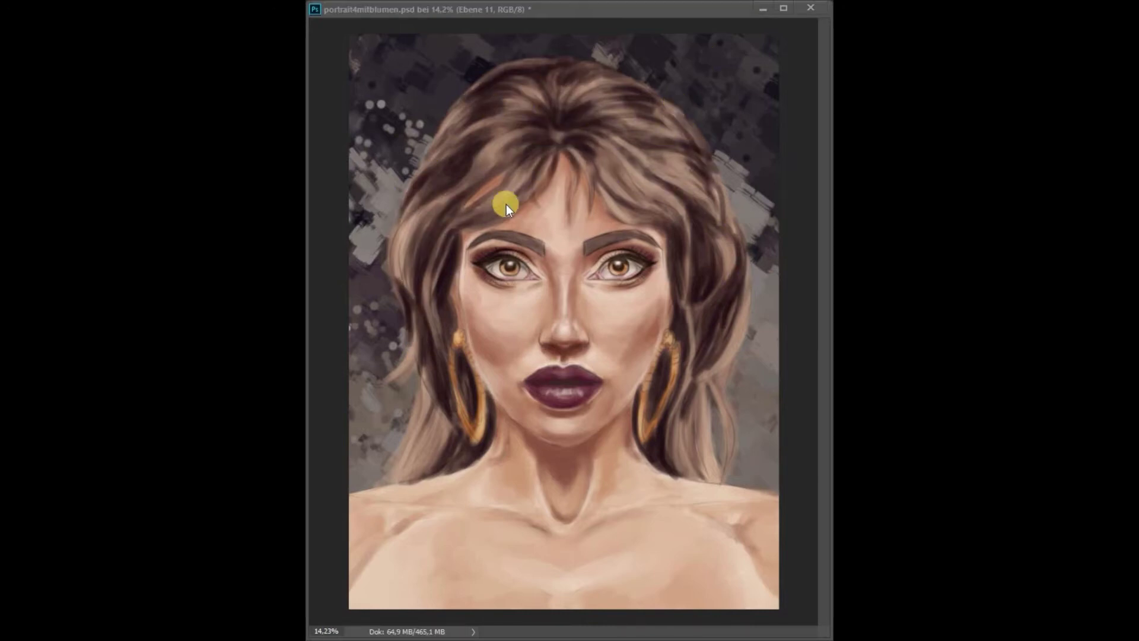
pyautogui.click(562, 358)
pyautogui.click(536, 248)
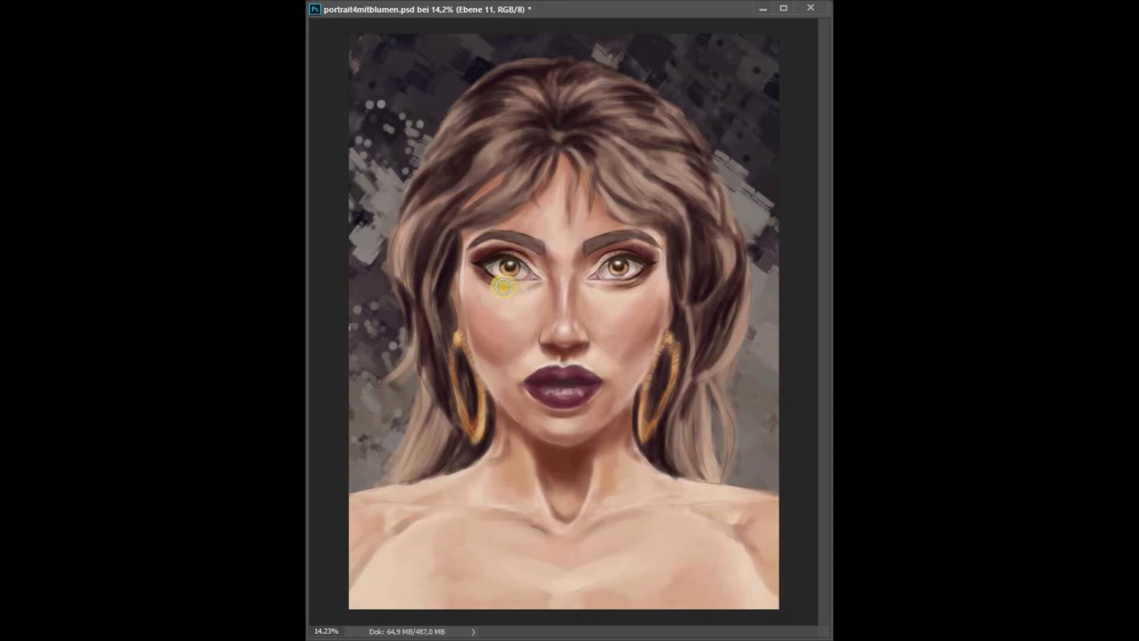
pyautogui.click(509, 356)
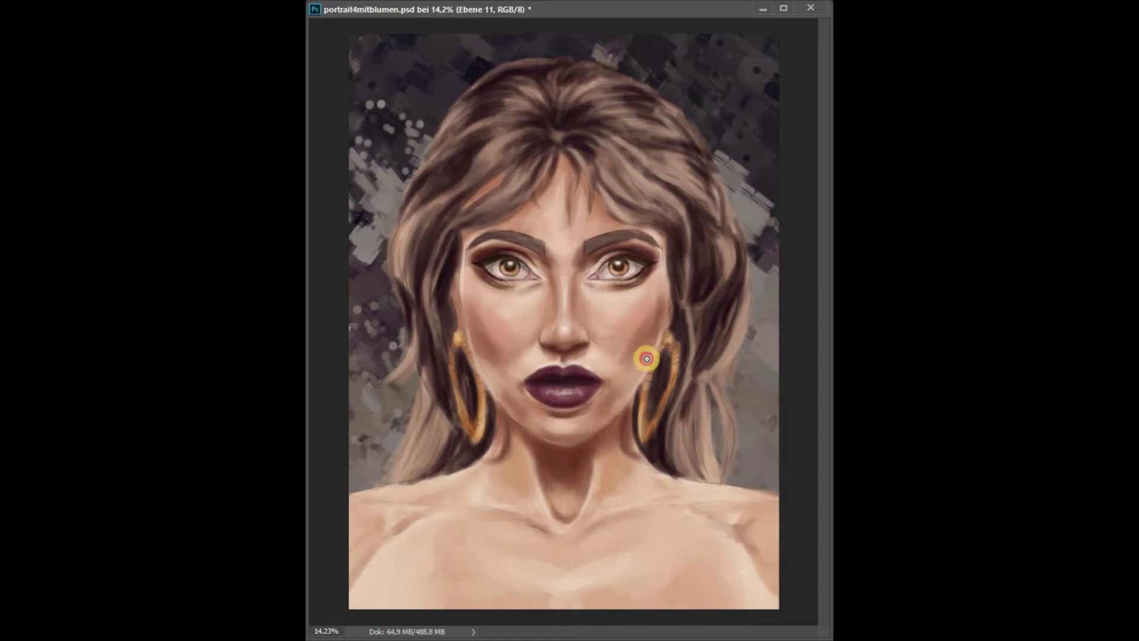
pyautogui.click(609, 357)
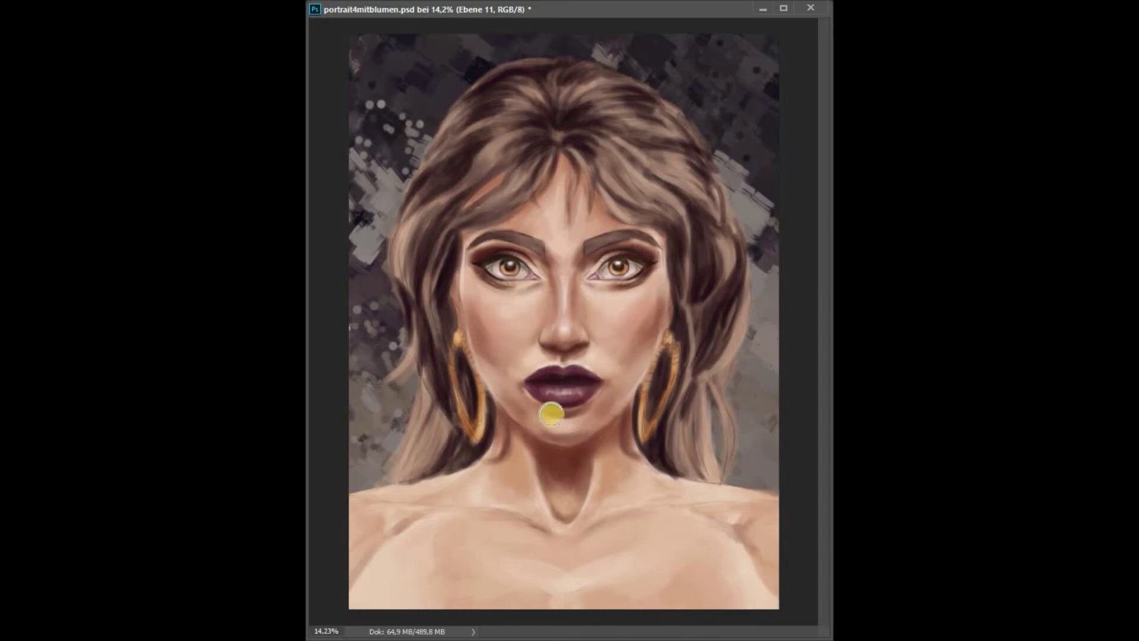
pyautogui.hotkey('ctrl', 's')
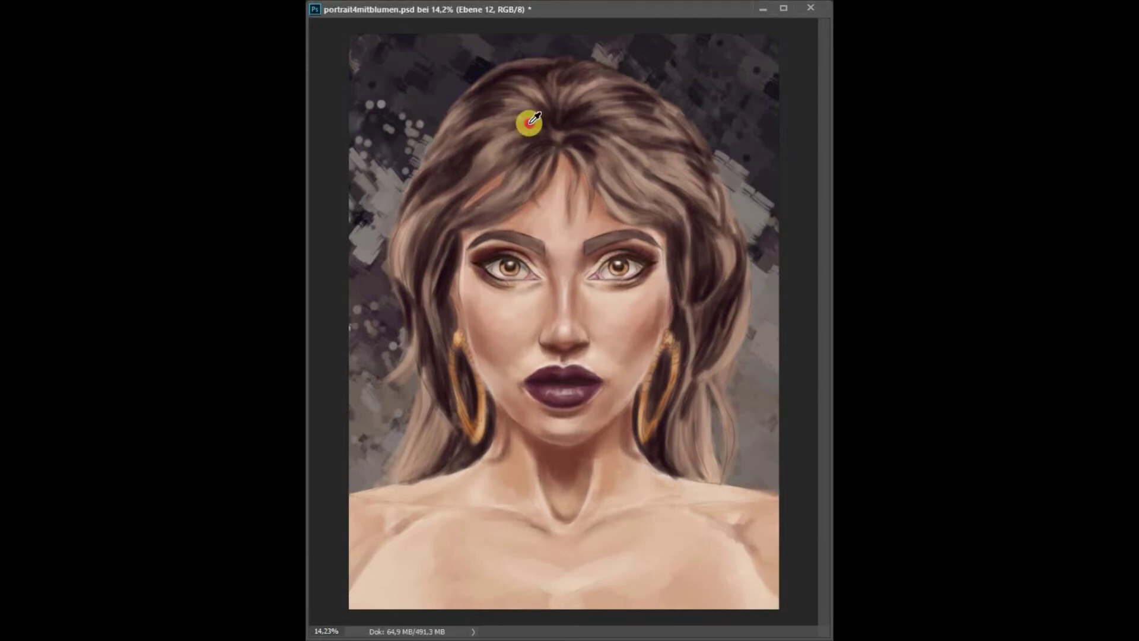
# Step: Paint sampled hair strands at the parting, crown, left side, above the right eyebrow and temples
pyautogui.moveTo(491, 147); pyautogui.dragTo(523, 171)
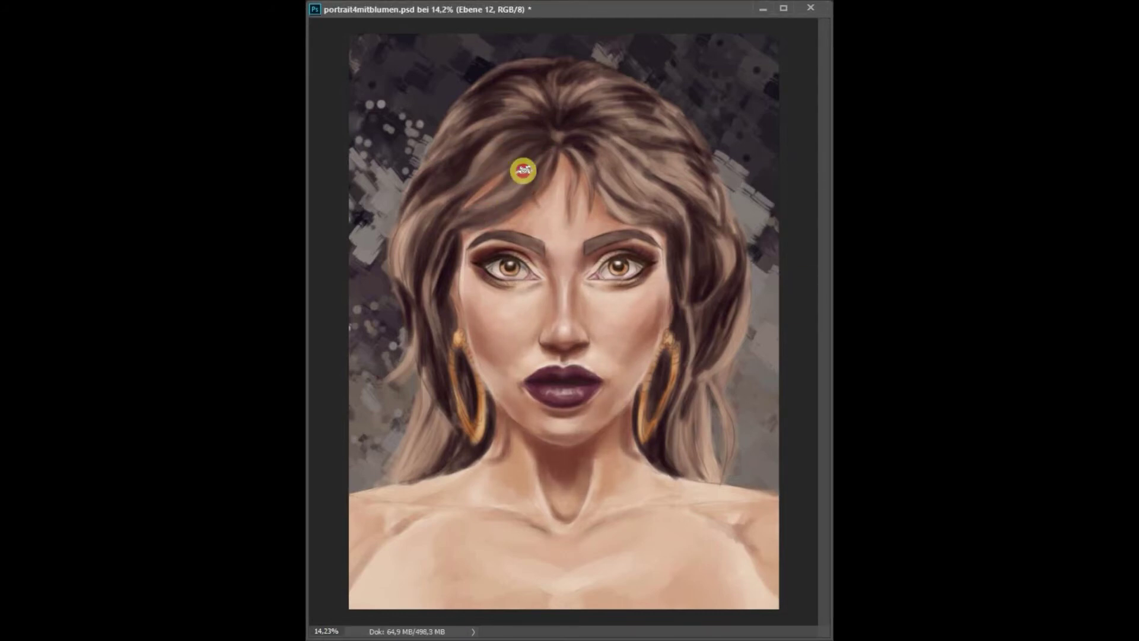
pyautogui.moveTo(534, 91)
pyautogui.mouseDown()
pyautogui.moveTo(578, 68)
pyautogui.moveTo(506, 81)
pyautogui.moveTo(577, 79)
pyautogui.moveTo(504, 74)
pyautogui.moveTo(447, 140)
pyautogui.moveTo(458, 107)
pyautogui.moveTo(483, 122)
pyautogui.mouseUp()
pyautogui.keyDown('alt'); pyautogui.click(582, 117); pyautogui.keyUp('alt')
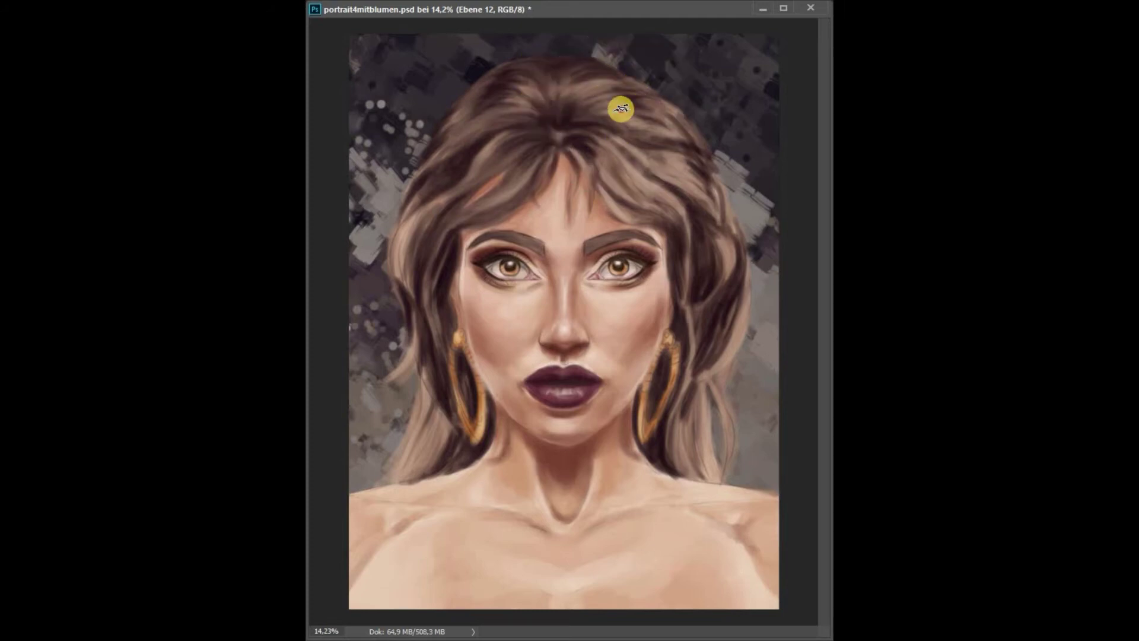
pyautogui.moveTo(591, 91)
pyautogui.mouseDown()
pyautogui.moveTo(450, 124)
pyautogui.moveTo(429, 190)
pyautogui.mouseUp()
pyautogui.keyDown('alt'); pyautogui.click(594, 73); pyautogui.keyUp('alt')
pyautogui.moveTo(599, 190)
pyautogui.mouseDown()
pyautogui.moveTo(631, 219)
pyautogui.moveTo(671, 204)
pyautogui.moveTo(610, 178)
pyautogui.moveTo(629, 192)
pyautogui.moveTo(681, 317)
pyautogui.moveTo(694, 303)
pyautogui.mouseUp()
pyautogui.moveTo(691, 342)
pyautogui.mouseDown()
pyautogui.moveTo(686, 204)
pyautogui.moveTo(719, 190)
pyautogui.moveTo(707, 167)
pyautogui.moveTo(714, 206)
pyautogui.moveTo(679, 120)
pyautogui.mouseUp()
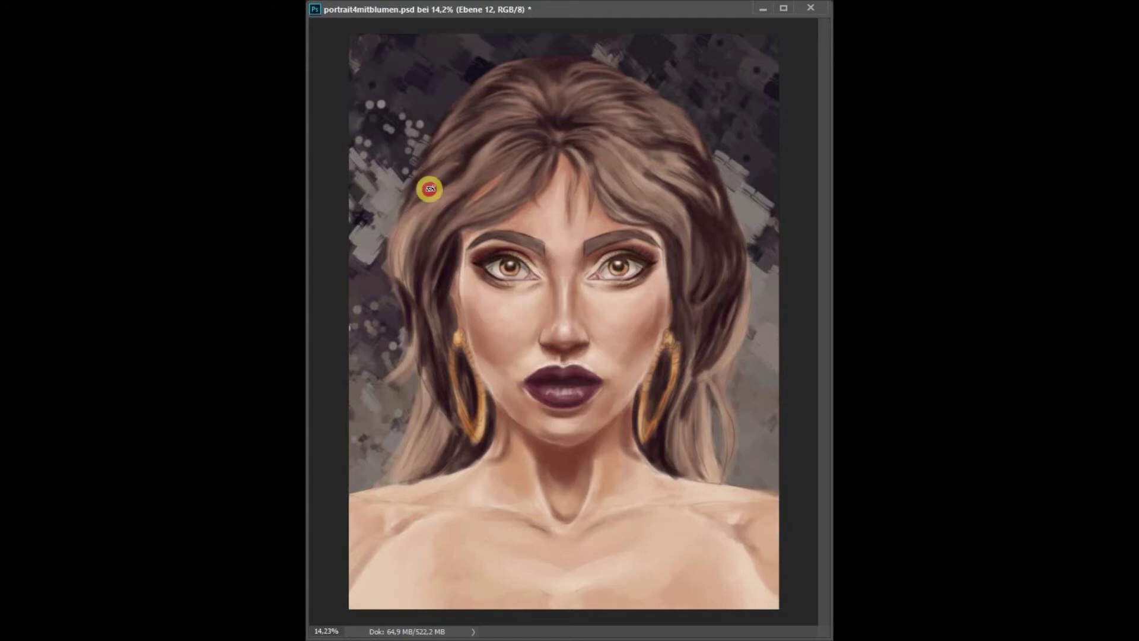
pyautogui.moveTo(425, 186)
pyautogui.mouseDown()
pyautogui.moveTo(481, 216)
pyautogui.moveTo(486, 199)
pyautogui.moveTo(463, 191)
pyautogui.moveTo(394, 254)
pyautogui.moveTo(402, 285)
pyautogui.moveTo(425, 188)
pyautogui.moveTo(462, 221)
pyautogui.mouseUp()
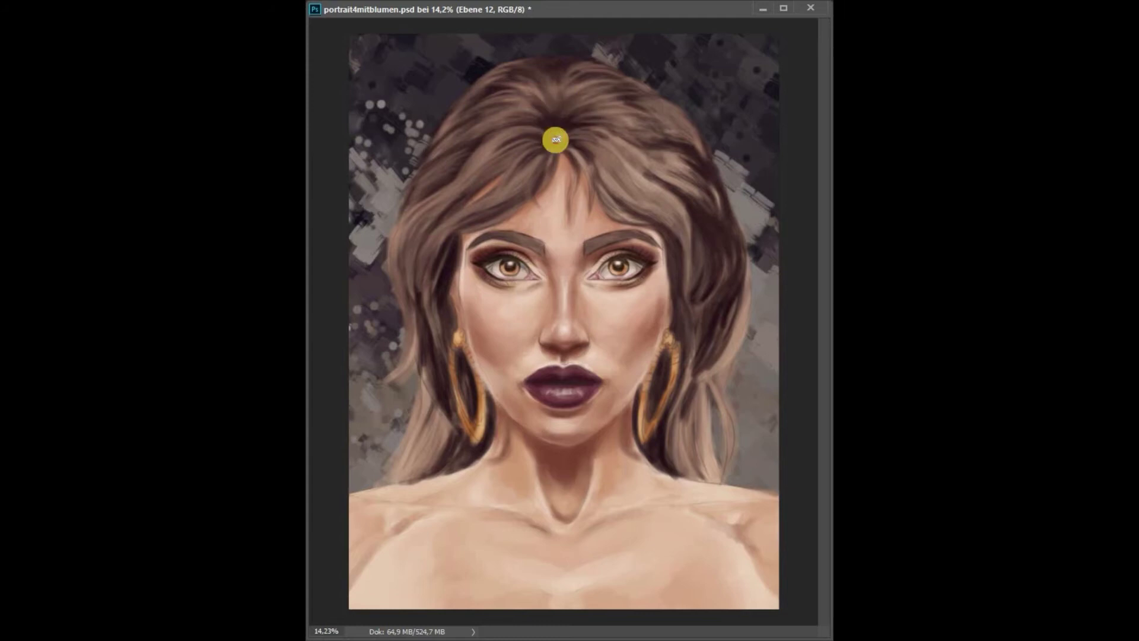
# Step: Add darker strands on both sides of the hair, around the earrings and from the parting over the forehead
pyautogui.moveTo(631, 178)
pyautogui.mouseDown()
pyautogui.moveTo(641, 143)
pyautogui.moveTo(701, 145)
pyautogui.mouseUp()
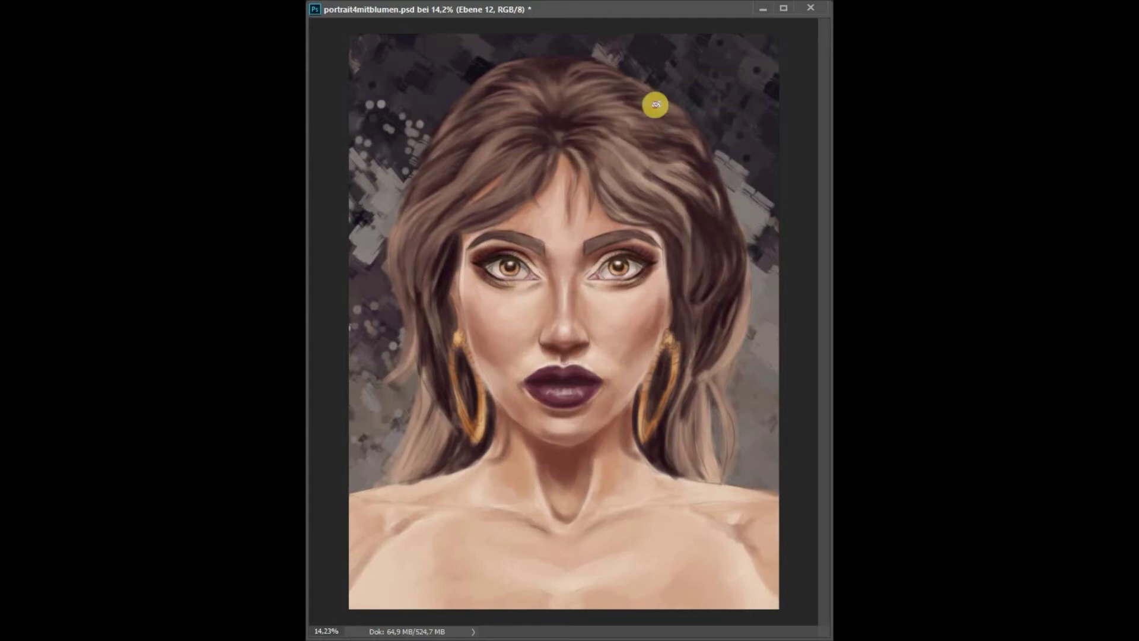
pyautogui.moveTo(682, 229); pyautogui.dragTo(676, 350)
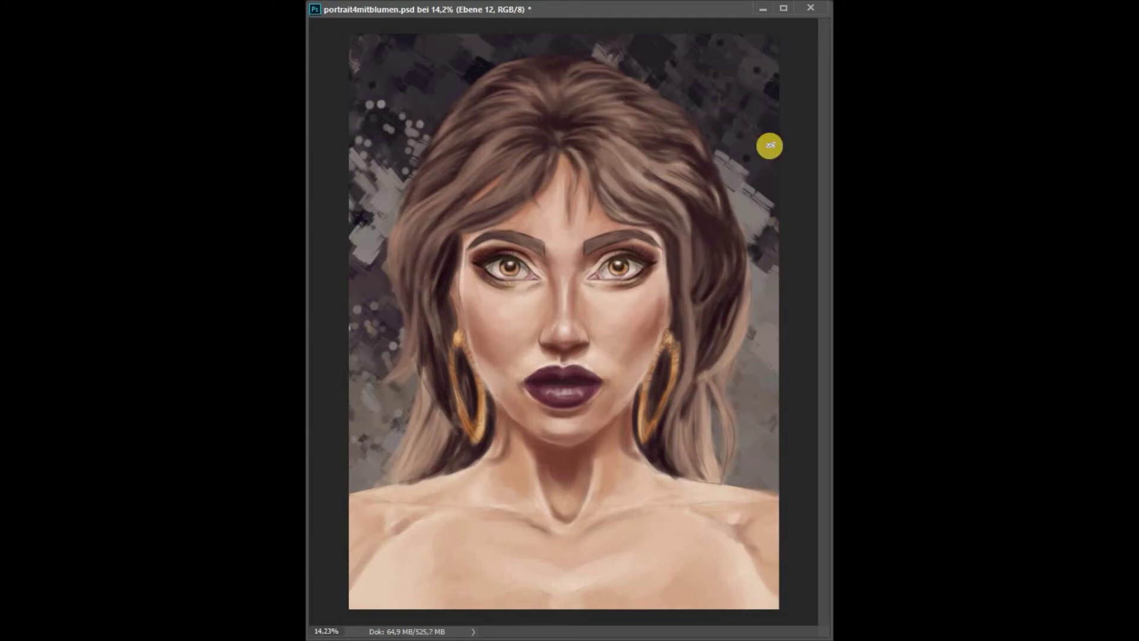
pyautogui.moveTo(717, 237)
pyautogui.mouseDown()
pyautogui.moveTo(730, 302)
pyautogui.moveTo(700, 386)
pyautogui.mouseUp()
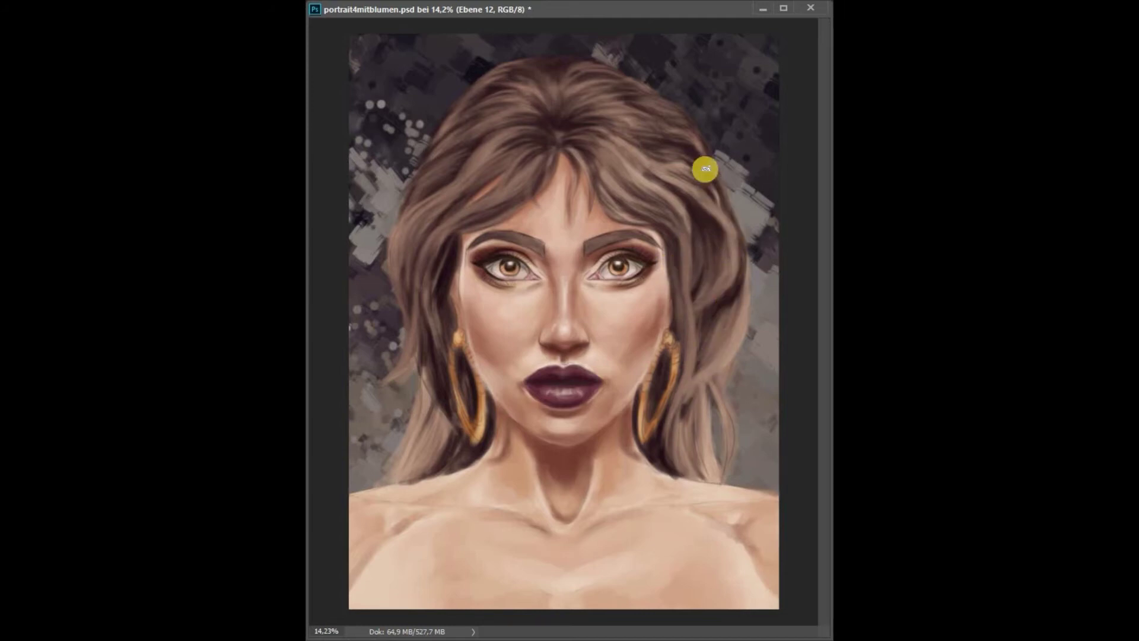
pyautogui.moveTo(745, 293)
pyautogui.mouseDown()
pyautogui.moveTo(666, 407)
pyautogui.moveTo(676, 419)
pyautogui.moveTo(741, 267)
pyautogui.mouseUp()
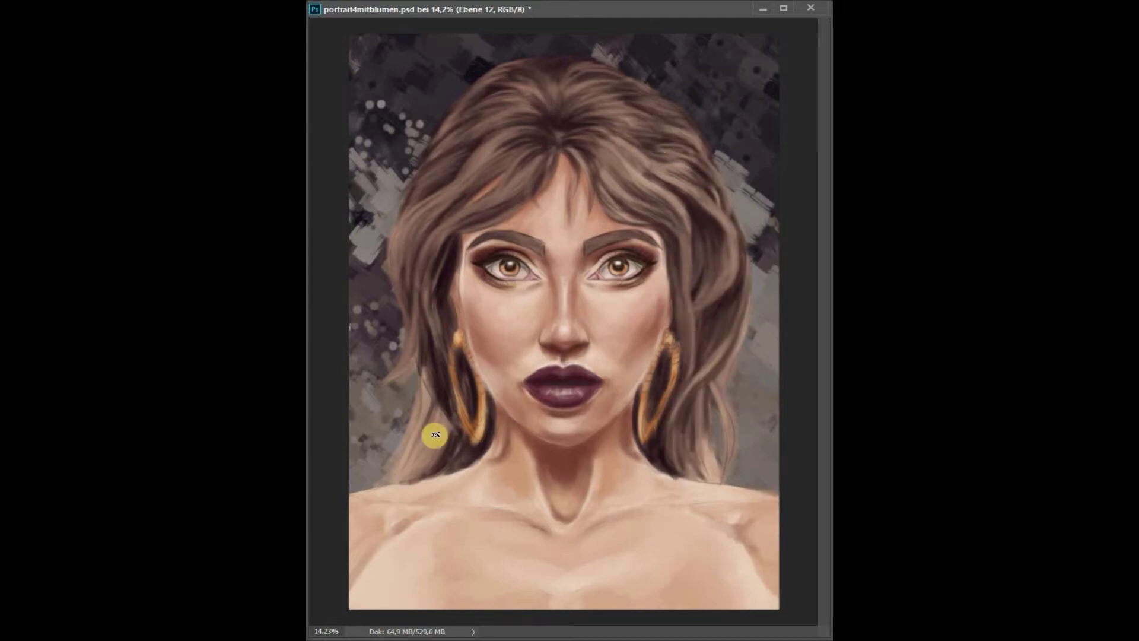
pyautogui.moveTo(451, 380); pyautogui.dragTo(409, 481)
pyautogui.moveTo(445, 287); pyautogui.dragTo(415, 427)
pyautogui.moveTo(675, 331)
pyautogui.mouseDown()
pyautogui.moveTo(686, 300)
pyautogui.moveTo(692, 371)
pyautogui.moveTo(724, 371)
pyautogui.mouseUp()
pyautogui.moveTo(733, 315); pyautogui.dragTo(721, 386)
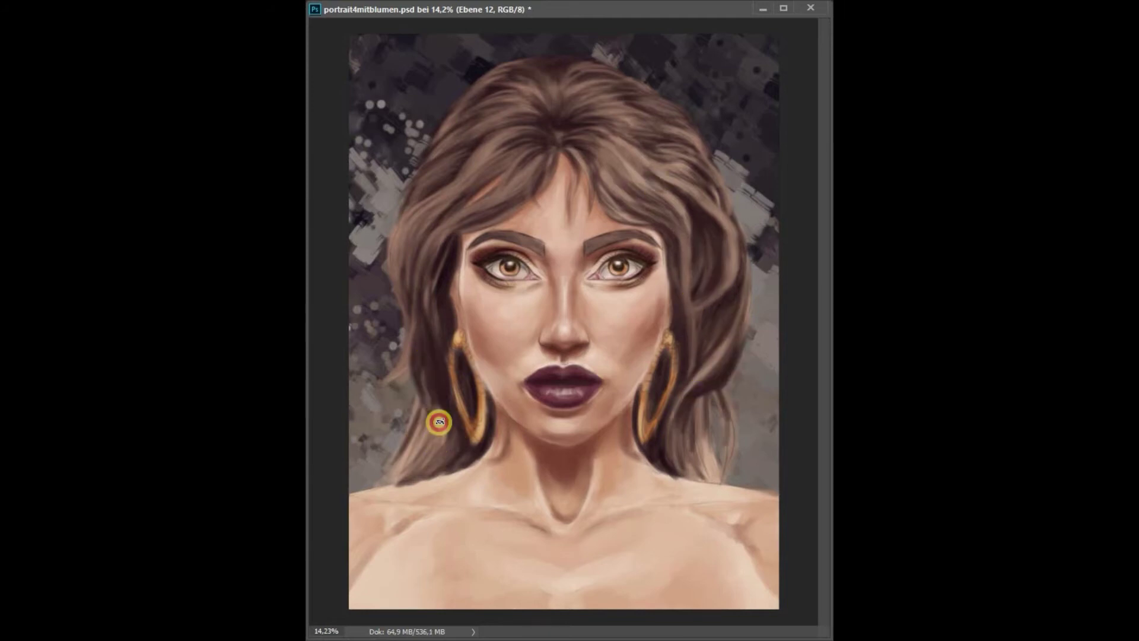
pyautogui.moveTo(437, 209)
pyautogui.mouseDown()
pyautogui.moveTo(419, 308)
pyautogui.moveTo(442, 380)
pyautogui.mouseUp()
pyautogui.moveTo(653, 432)
pyautogui.mouseDown()
pyautogui.moveTo(704, 407)
pyautogui.moveTo(706, 367)
pyautogui.mouseUp()
pyautogui.moveTo(706, 219); pyautogui.dragTo(712, 297)
pyautogui.moveTo(580, 152); pyautogui.dragTo(567, 229)
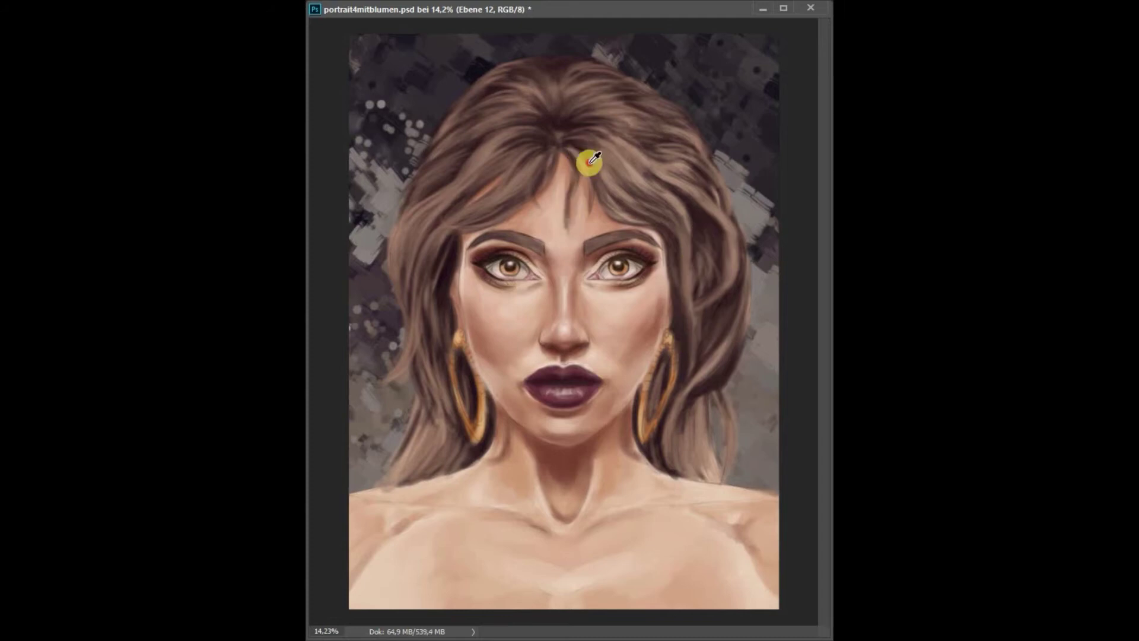
# Step: Save, then darken and strengthen both eyebrows and zoom in on the face
pyautogui.hotkey('ctrl', 's')
pyautogui.moveTo(602, 237); pyautogui.dragTo(616, 236)
pyautogui.moveTo(530, 248); pyautogui.dragTo(522, 243)
pyautogui.moveTo(627, 233); pyautogui.dragTo(640, 233)
pyautogui.moveTo(484, 237); pyautogui.dragTo(495, 237)
pyautogui.moveTo(602, 243); pyautogui.dragTo(603, 242)
pyautogui.moveTo(533, 244); pyautogui.dragTo(518, 244)
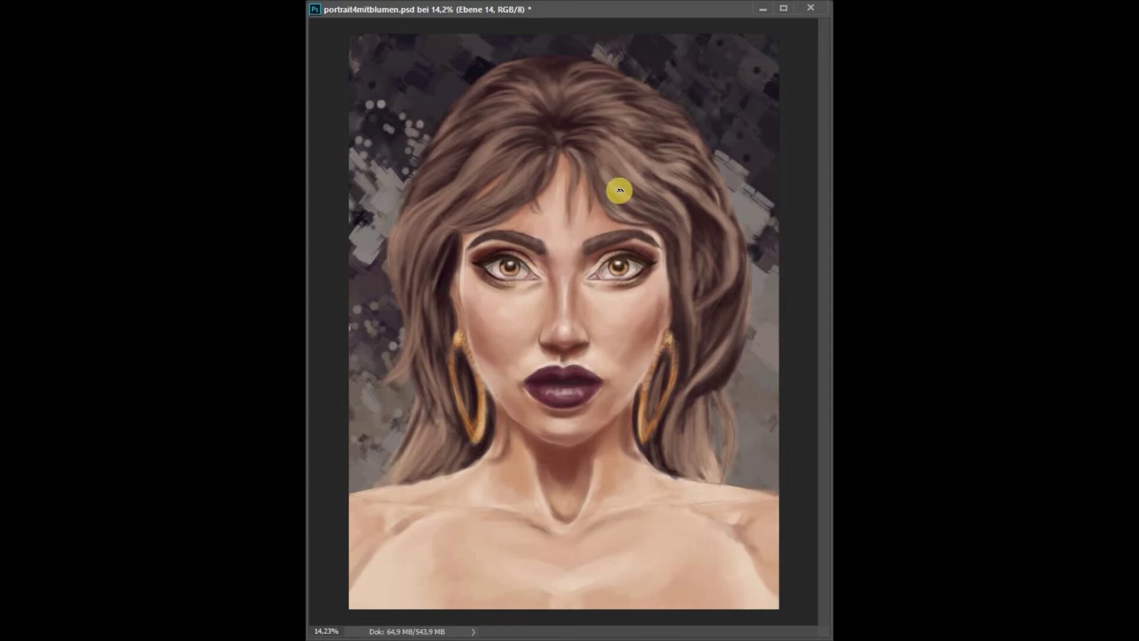
pyautogui.hotkey('ctrl', '+')
pyautogui.hotkey('ctrl', '+')
pyautogui.hotkey('ctrl', '+')
# Step: Paint along the right eye's upper lid and lighten its white, sampling colours from the left eye
pyautogui.moveTo(666, 182)
pyautogui.mouseDown()
pyautogui.moveTo(699, 170)
pyautogui.moveTo(737, 209)
pyautogui.mouseUp()
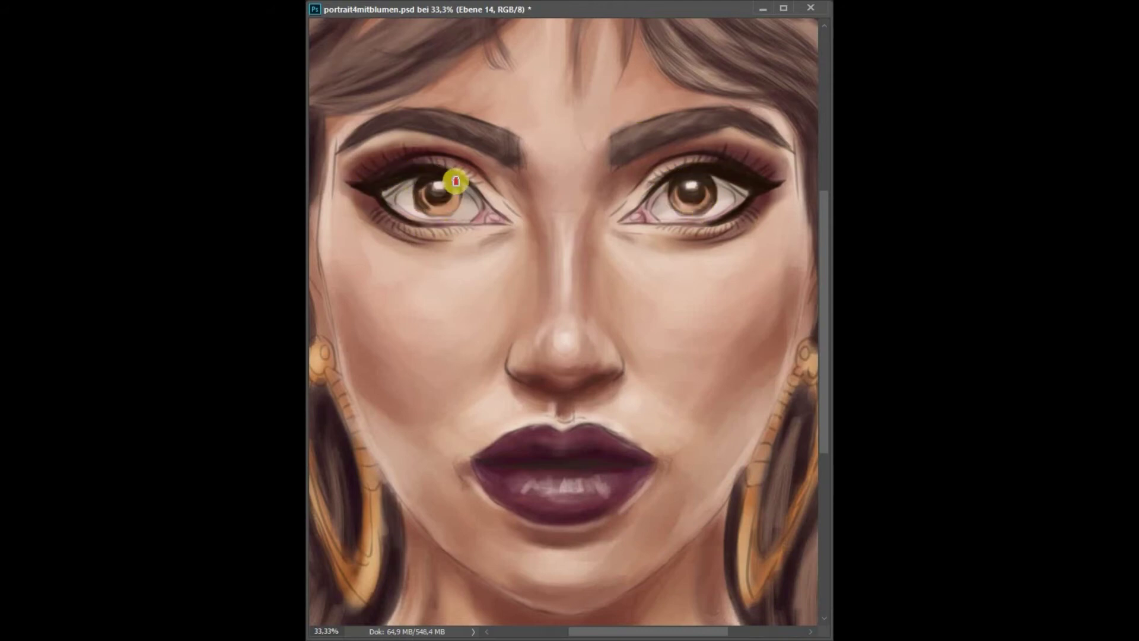
pyautogui.click(436, 196)
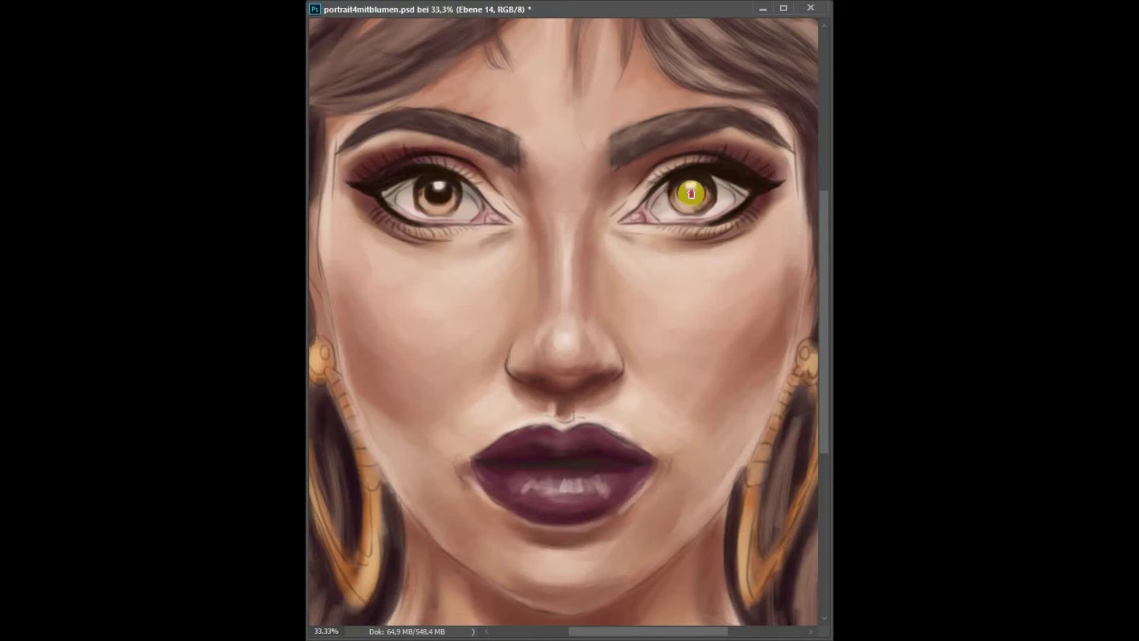
pyautogui.moveTo(685, 193); pyautogui.dragTo(735, 184)
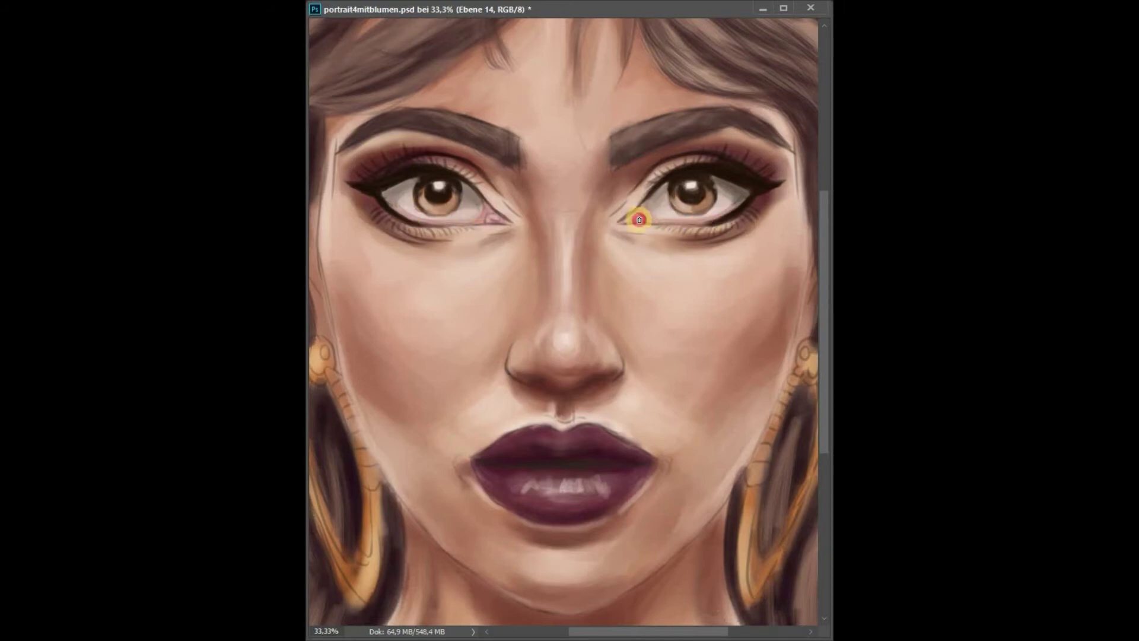
pyautogui.click(492, 210)
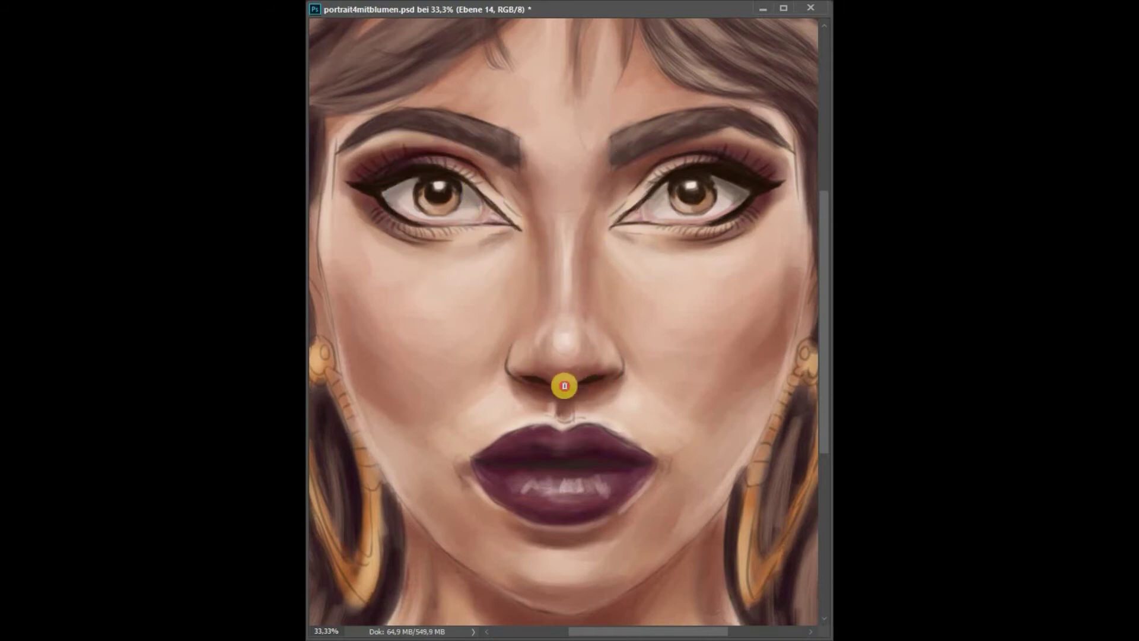
# Step: Darken the upper-lip line, touch up the brow area and paint pale highlights down both face edges
pyautogui.moveTo(519, 465)
pyautogui.mouseDown()
pyautogui.moveTo(592, 465)
pyautogui.moveTo(475, 460)
pyautogui.moveTo(552, 458)
pyautogui.mouseUp()
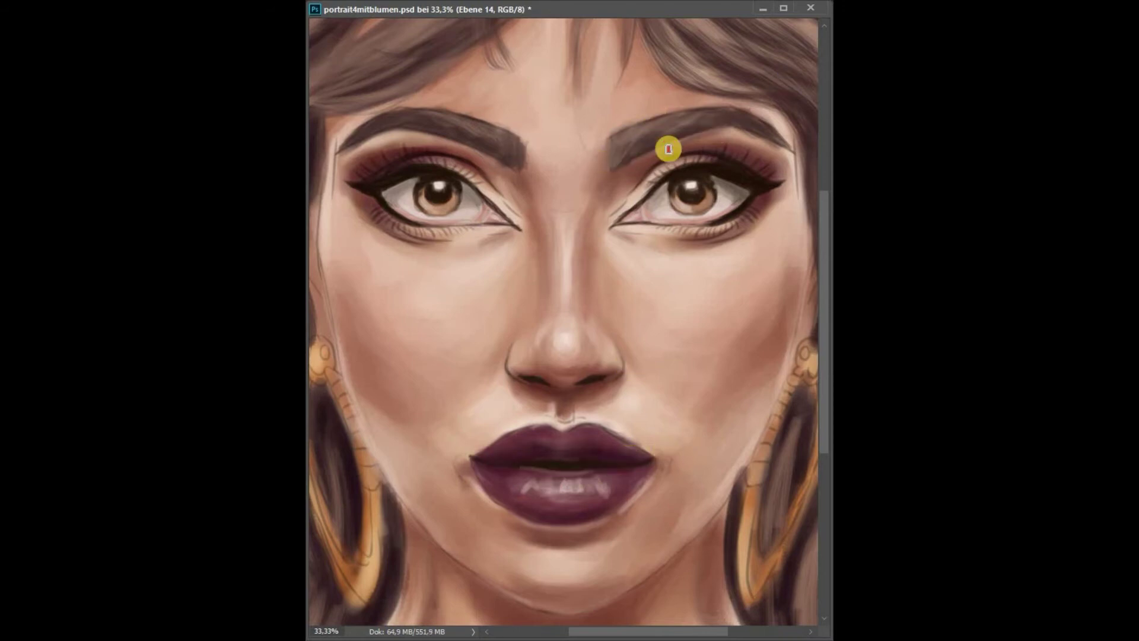
pyautogui.moveTo(520, 115); pyautogui.dragTo(468, 112)
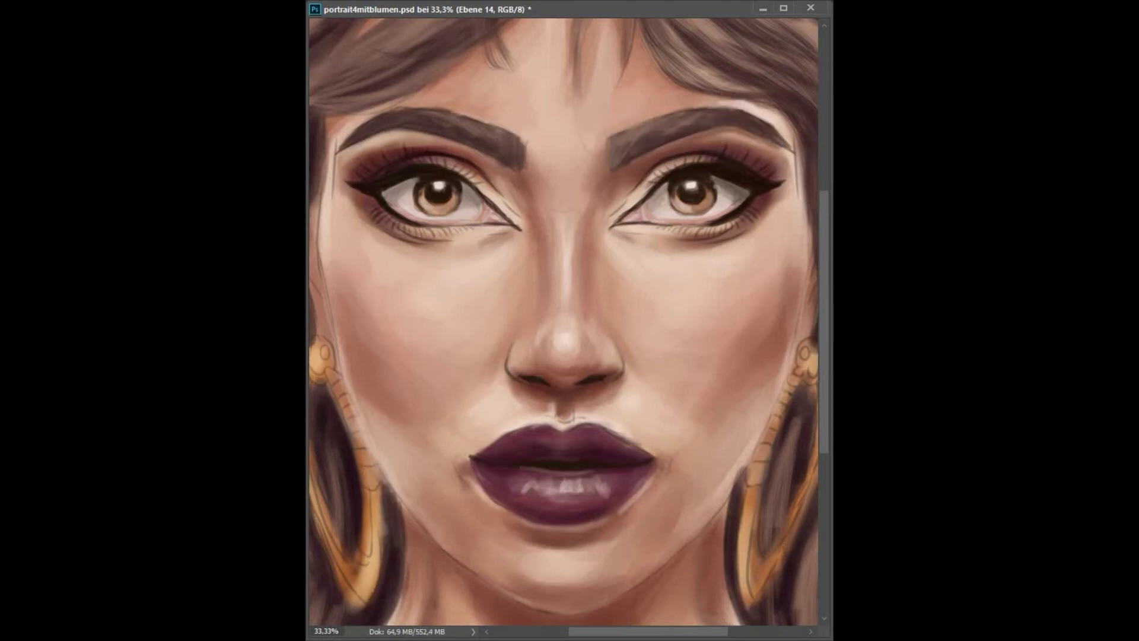
pyautogui.moveTo(376, 112)
pyautogui.mouseDown()
pyautogui.moveTo(330, 221)
pyautogui.moveTo(391, 504)
pyautogui.mouseUp()
pyautogui.moveTo(794, 142)
pyautogui.mouseDown()
pyautogui.moveTo(783, 376)
pyautogui.moveTo(729, 504)
pyautogui.mouseUp()
pyautogui.click(696, 223)
# Step: Blend the shadow under the nose, the lower lip, chin, jaw and left face-edge highlight
pyautogui.click(518, 207)
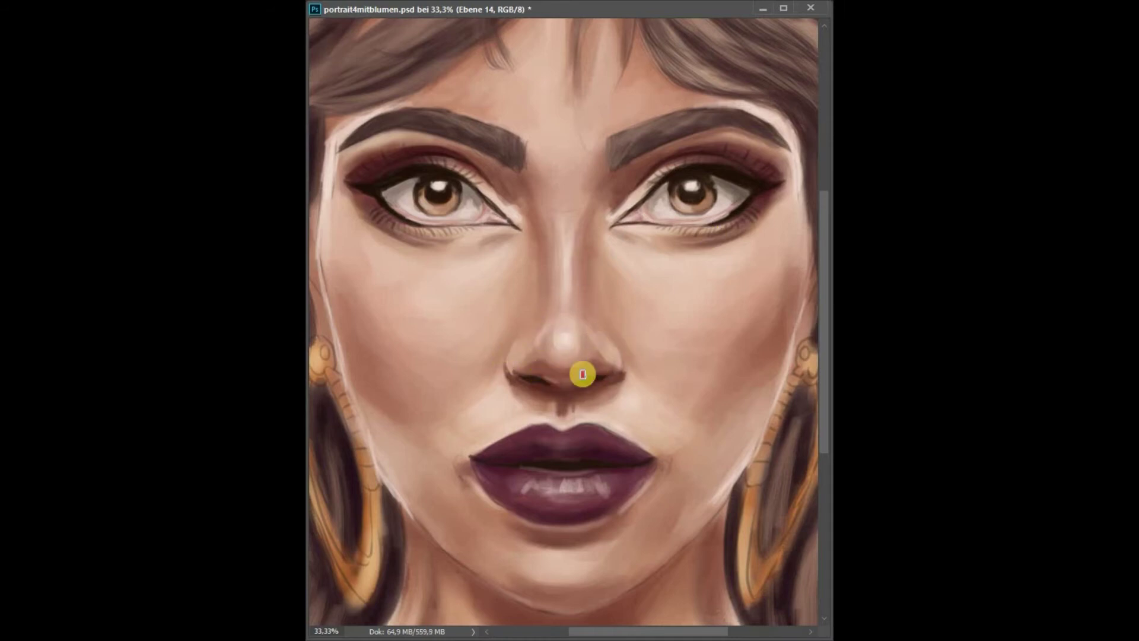
pyautogui.moveTo(560, 390); pyautogui.dragTo(543, 378)
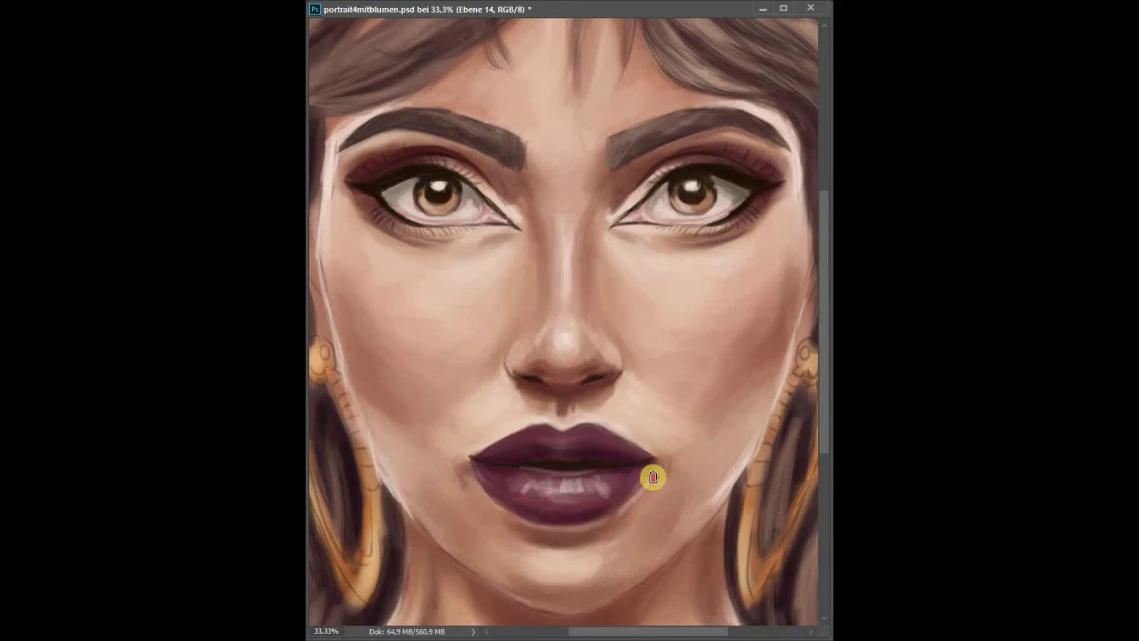
pyautogui.moveTo(519, 524); pyautogui.dragTo(499, 491)
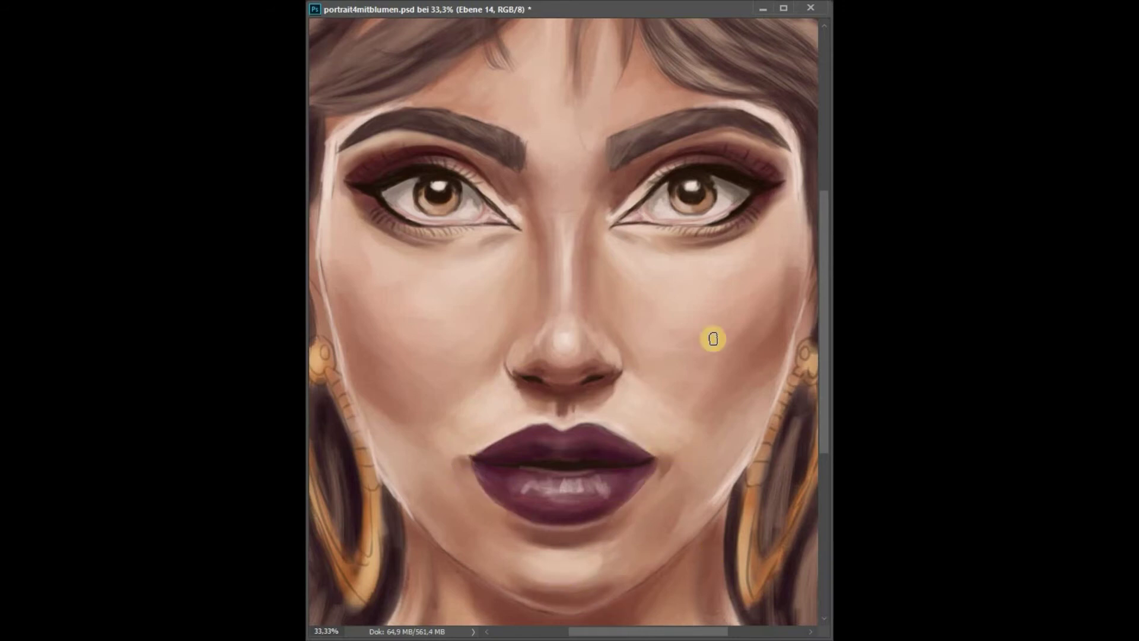
pyautogui.moveTo(532, 529); pyautogui.dragTo(602, 525)
pyautogui.moveTo(603, 597); pyautogui.dragTo(655, 575)
pyautogui.moveTo(465, 579); pyautogui.dragTo(441, 556)
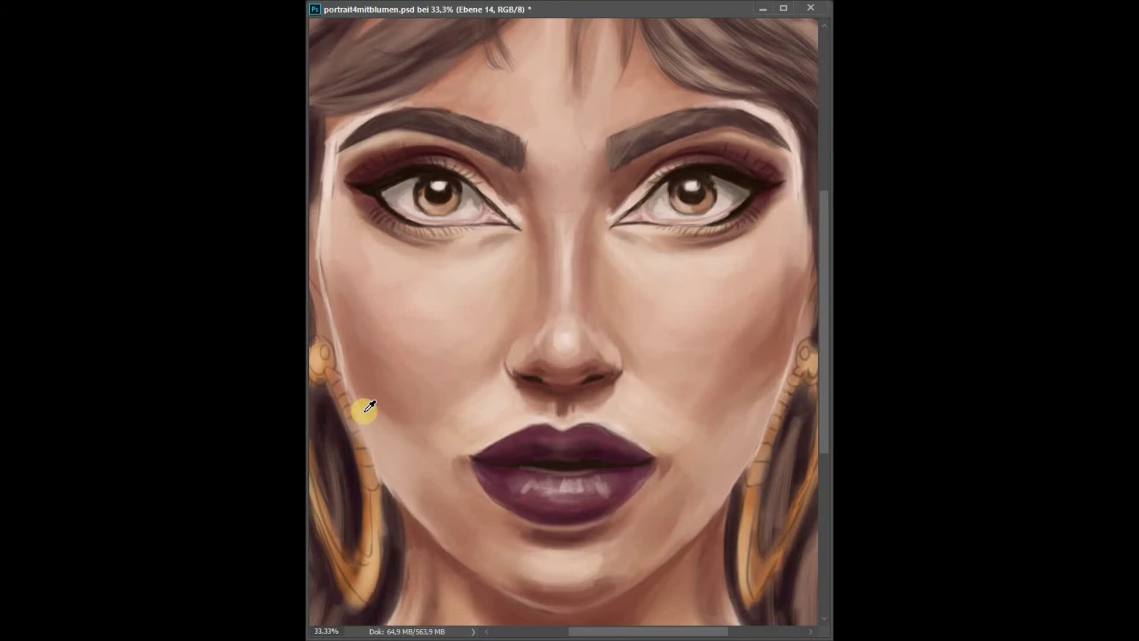
pyautogui.moveTo(344, 170); pyautogui.dragTo(331, 173)
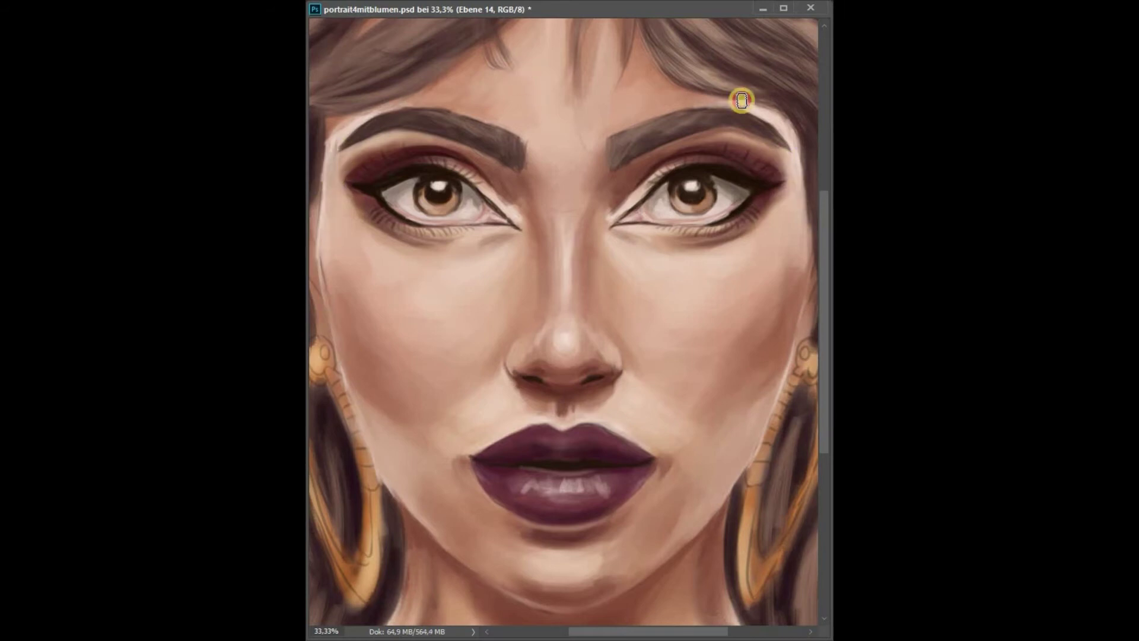
# Step: Smooth the nose bridge and tip, skin above the upper lip, chin and under-eye areas, then save
pyautogui.moveTo(567, 251); pyautogui.dragTo(563, 224)
pyautogui.moveTo(557, 284); pyautogui.dragTo(569, 305)
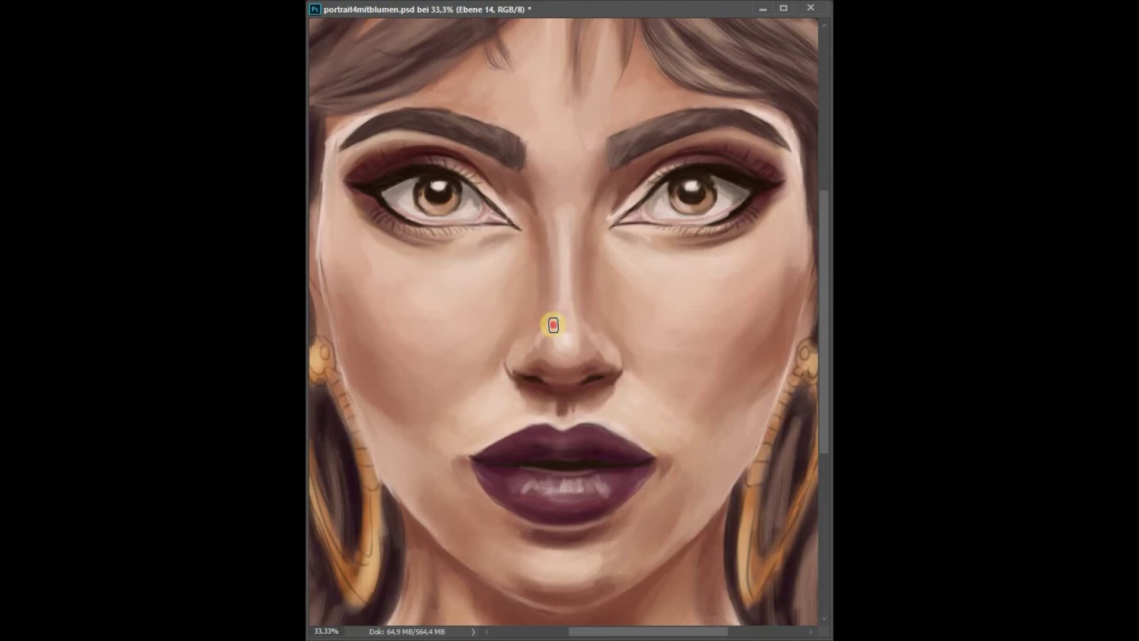
pyautogui.keyDown('alt'); pyautogui.click(591, 338); pyautogui.keyUp('alt')
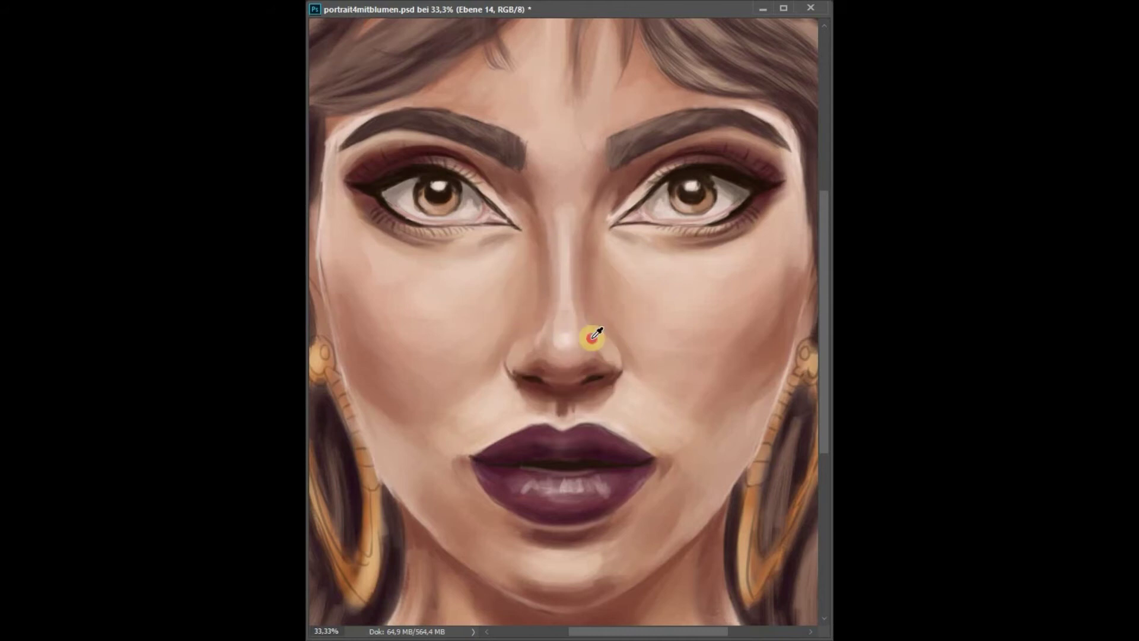
pyautogui.moveTo(586, 327)
pyautogui.mouseDown()
pyautogui.moveTo(541, 369)
pyautogui.moveTo(610, 368)
pyautogui.moveTo(588, 346)
pyautogui.mouseUp()
pyautogui.moveTo(577, 389)
pyautogui.mouseDown()
pyautogui.moveTo(550, 399)
pyautogui.moveTo(583, 399)
pyautogui.moveTo(541, 382)
pyautogui.moveTo(577, 460)
pyautogui.moveTo(632, 436)
pyautogui.moveTo(737, 341)
pyautogui.mouseUp()
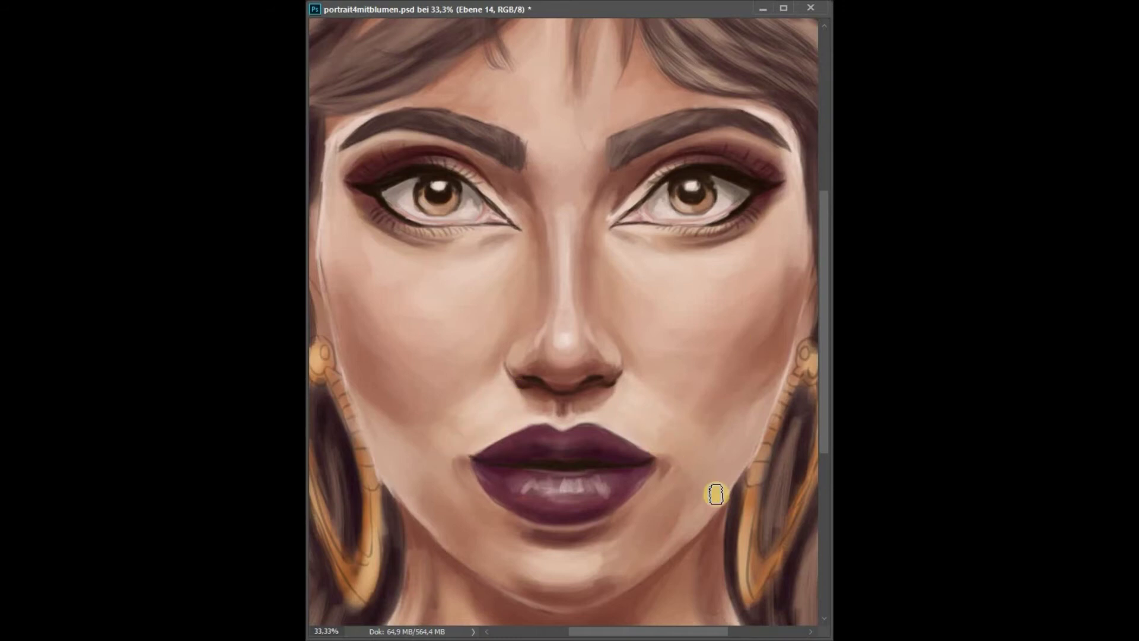
pyautogui.moveTo(605, 564)
pyautogui.mouseDown()
pyautogui.moveTo(542, 589)
pyautogui.moveTo(640, 567)
pyautogui.moveTo(501, 564)
pyautogui.mouseUp()
pyautogui.moveTo(592, 265)
pyautogui.mouseDown()
pyautogui.moveTo(611, 193)
pyautogui.moveTo(518, 180)
pyautogui.moveTo(618, 237)
pyautogui.moveTo(452, 267)
pyautogui.moveTo(796, 168)
pyautogui.moveTo(498, 264)
pyautogui.moveTo(711, 328)
pyautogui.moveTo(681, 463)
pyautogui.moveTo(571, 78)
pyautogui.moveTo(557, 198)
pyautogui.moveTo(581, 326)
pyautogui.moveTo(651, 198)
pyautogui.moveTo(372, 21)
pyautogui.mouseUp()
pyautogui.keyDown('alt'); pyautogui.click(562, 132); pyautogui.keyUp('alt')
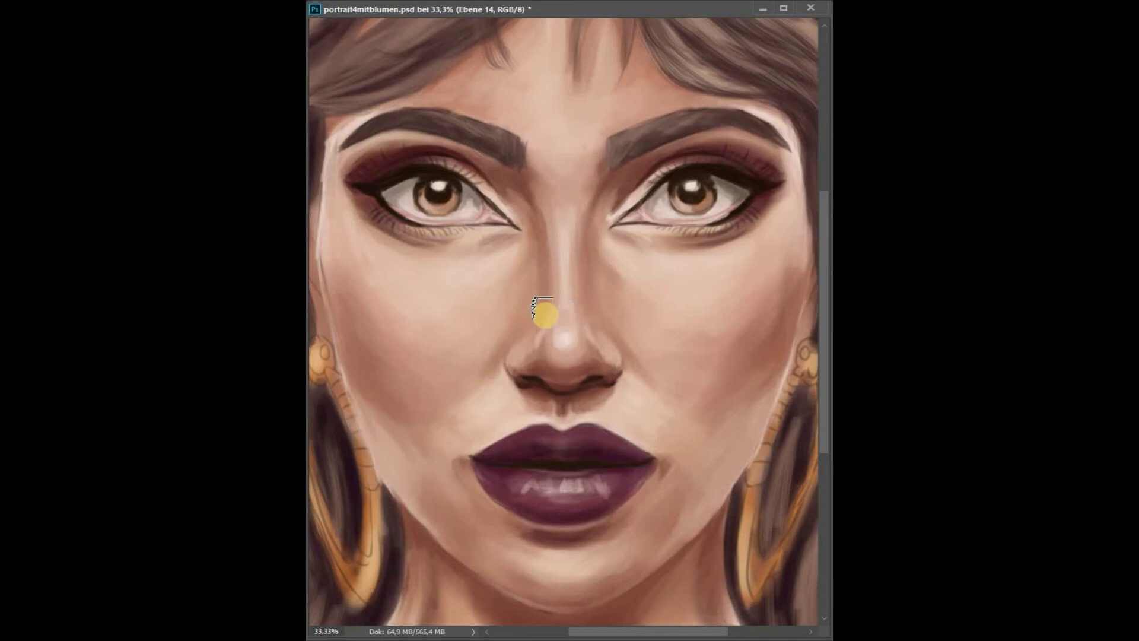
pyautogui.hotkey('ctrl', '0')
pyautogui.hotkey('ctrl', 's')
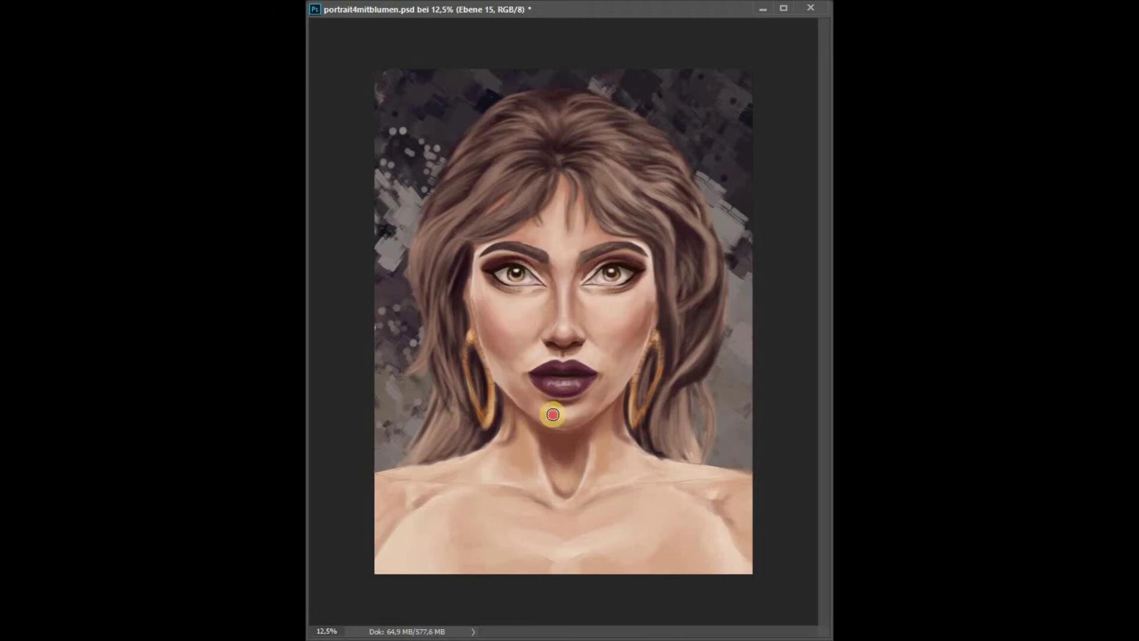
# Step: Softly shade the chin, neck, collarbone and shoulder, with small touches between the brows and on the right cheek
pyautogui.moveTo(544, 430)
pyautogui.mouseDown()
pyautogui.moveTo(571, 442)
pyautogui.moveTo(569, 478)
pyautogui.mouseUp()
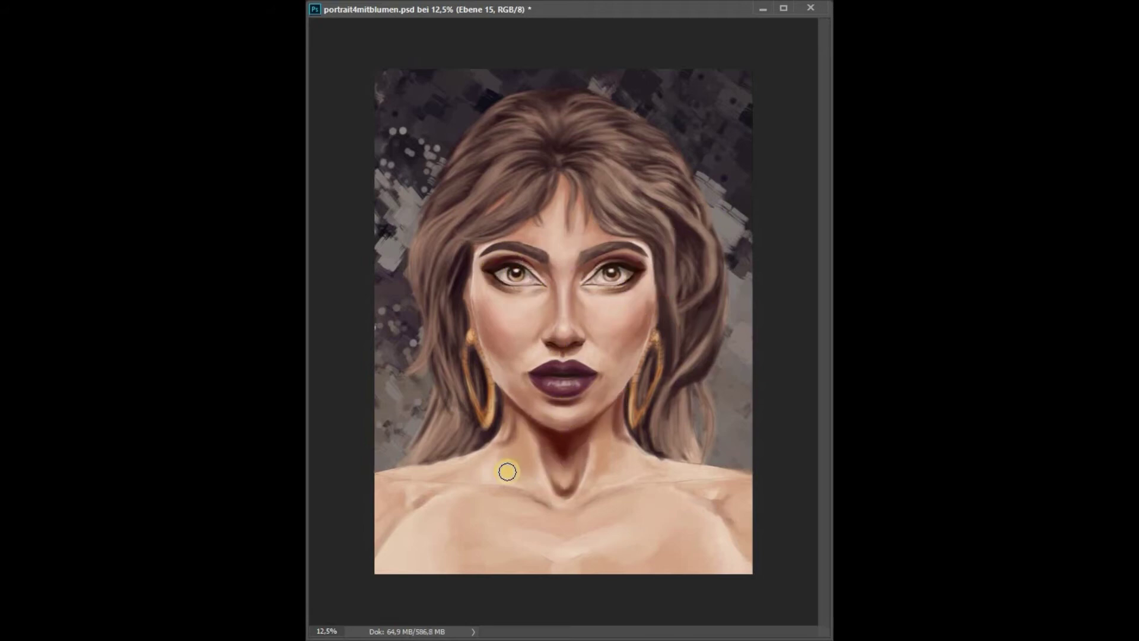
pyautogui.moveTo(623, 462); pyautogui.dragTo(596, 471)
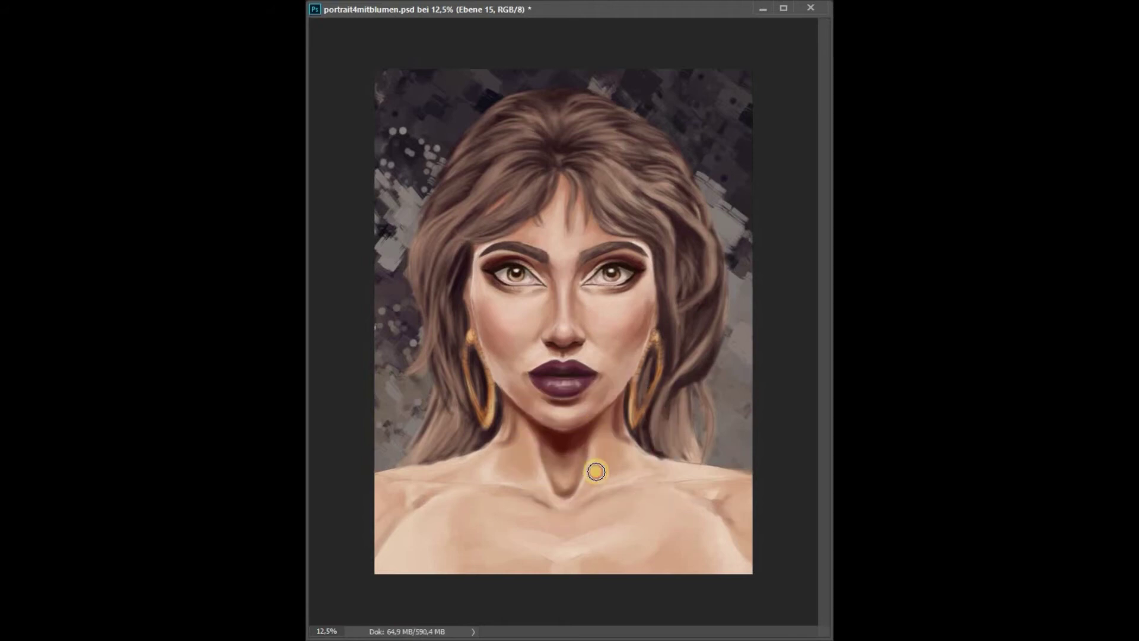
pyautogui.moveTo(521, 482); pyautogui.dragTo(363, 528)
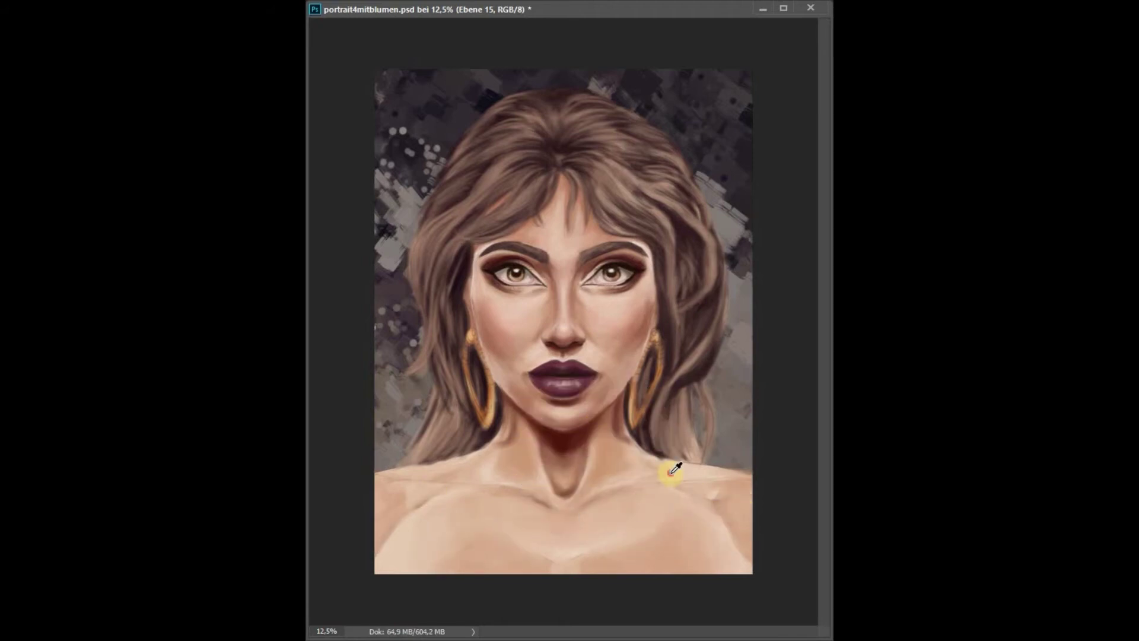
pyautogui.keyDown('alt'); pyautogui.click(657, 462); pyautogui.keyUp('alt')
pyautogui.click(433, 469)
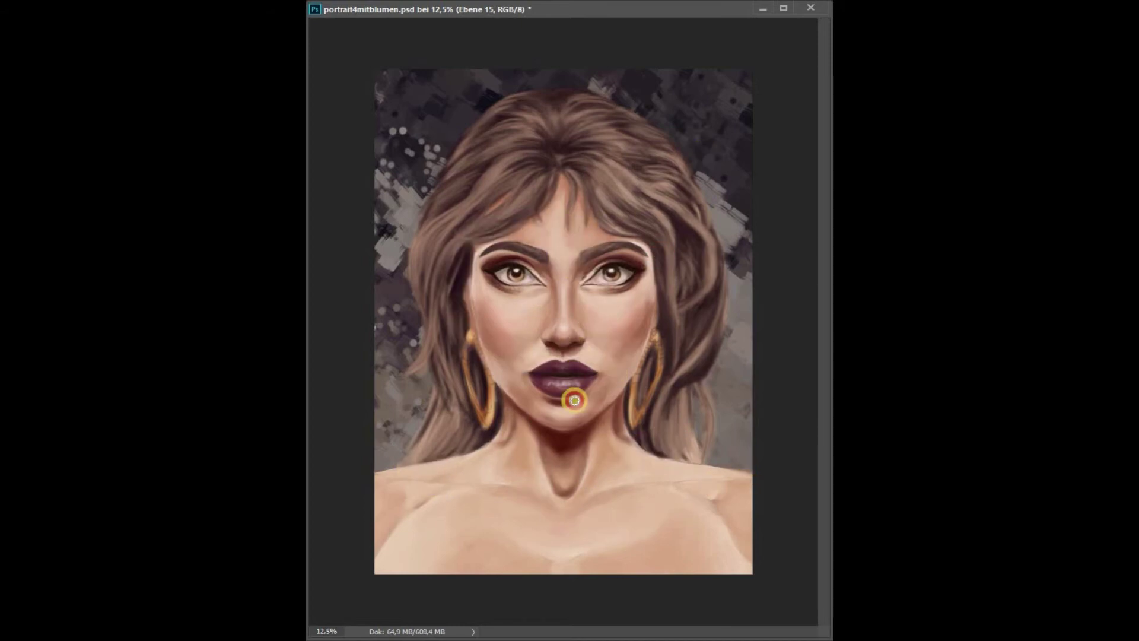
pyautogui.keyDown('alt'); pyautogui.click(626, 335); pyautogui.keyUp('alt')
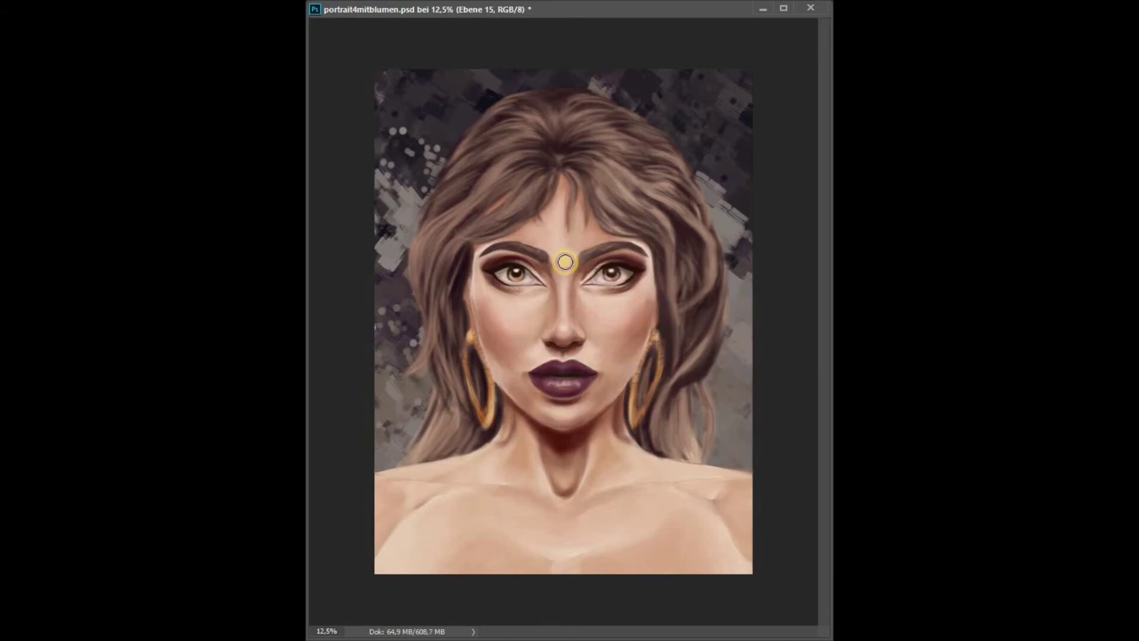
pyautogui.moveTo(623, 266); pyautogui.dragTo(644, 273)
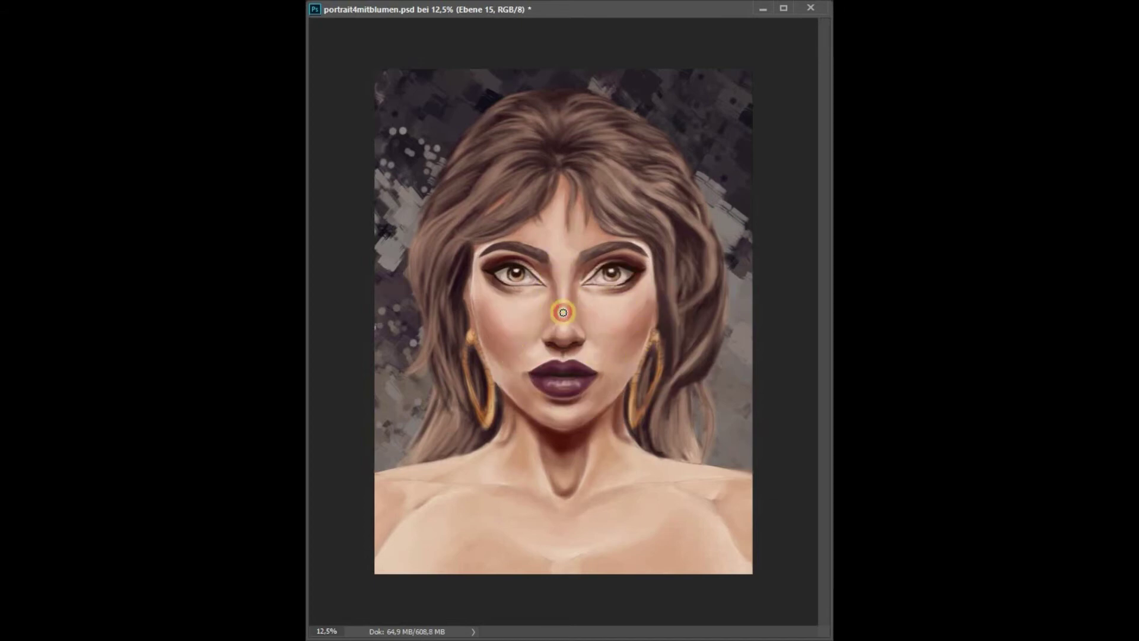
# Step: Add soft shading dabs and strokes down the neck and across the lower chest
pyautogui.click(594, 487)
pyautogui.moveTo(608, 432); pyautogui.dragTo(653, 498)
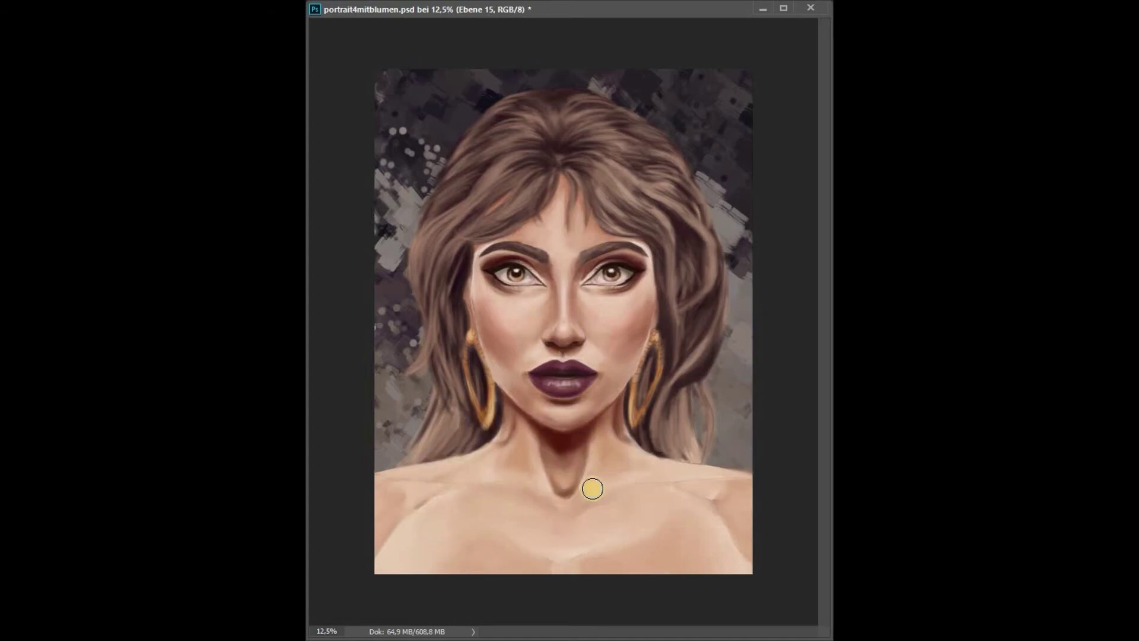
pyautogui.click(548, 557)
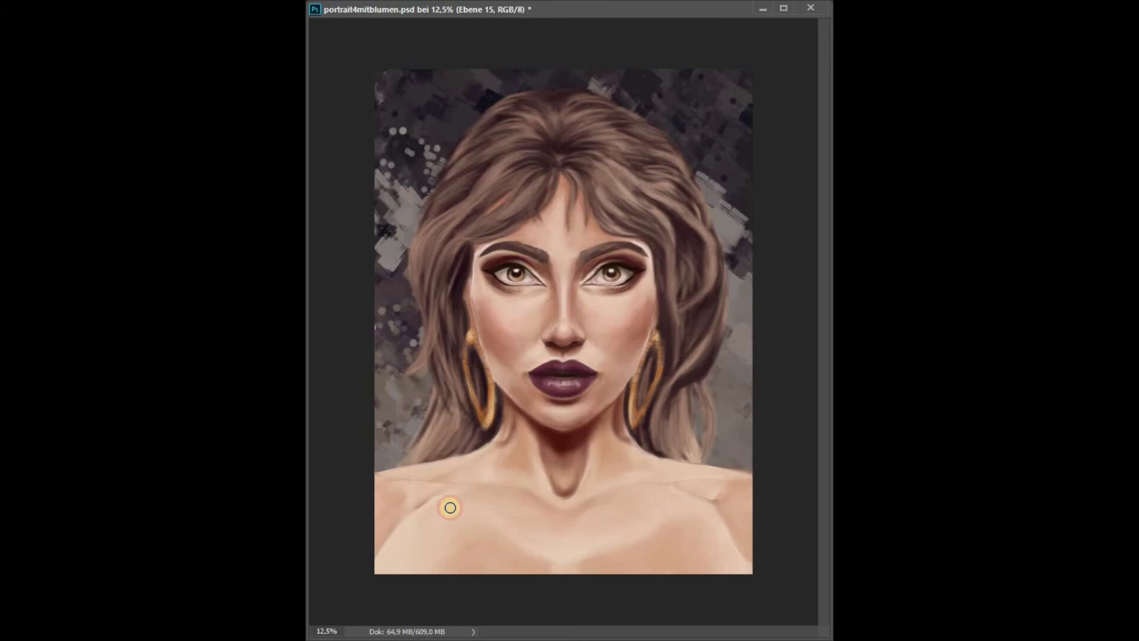
pyautogui.moveTo(487, 474)
pyautogui.mouseDown()
pyautogui.moveTo(526, 521)
pyautogui.moveTo(480, 415)
pyautogui.moveTo(596, 454)
pyautogui.mouseUp()
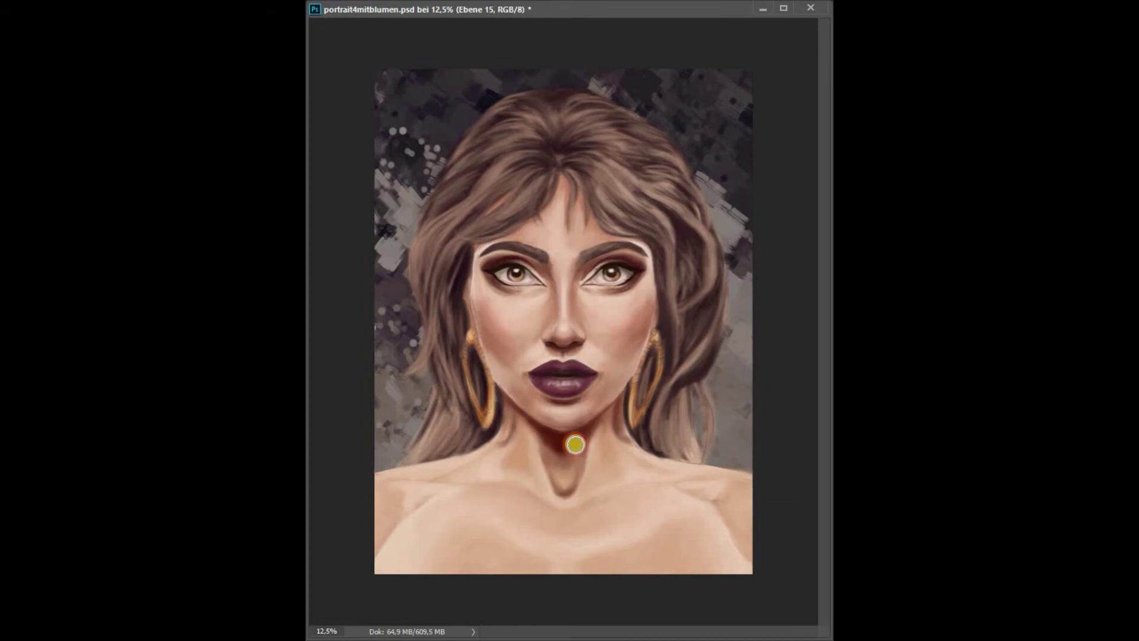
pyautogui.click(548, 452)
pyautogui.moveTo(503, 438)
pyautogui.mouseDown()
pyautogui.moveTo(489, 421)
pyautogui.moveTo(508, 412)
pyautogui.moveTo(619, 433)
pyautogui.moveTo(637, 392)
pyautogui.moveTo(524, 417)
pyautogui.mouseUp()
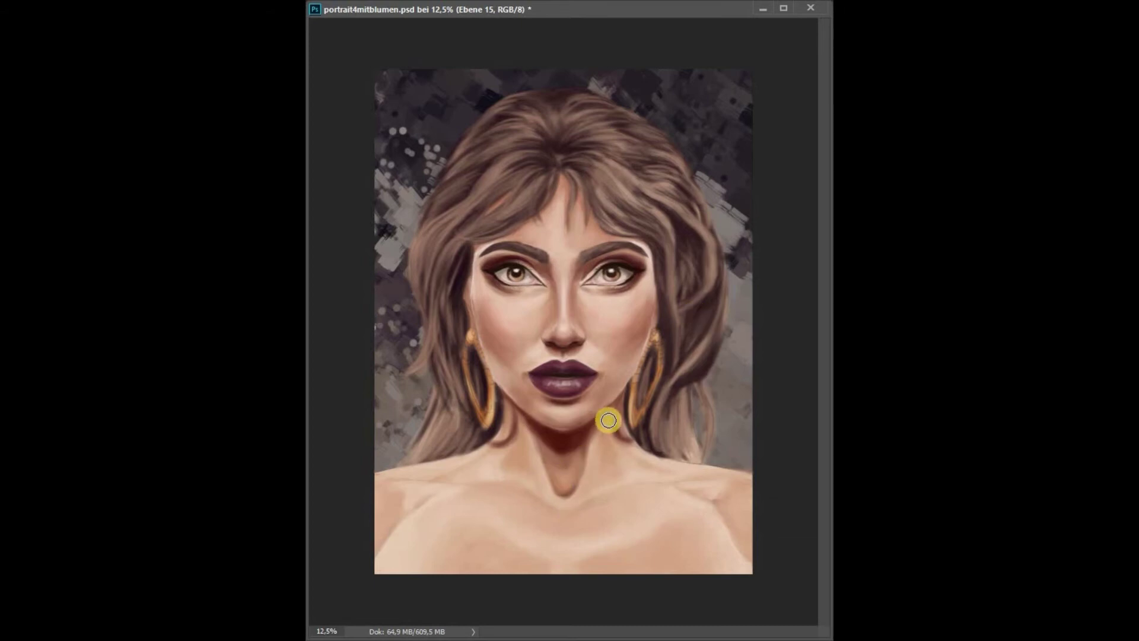
# Step: Paint a soft stroke from the forehead toward the lips, blend the chin into the neck, and save
pyautogui.click(599, 183)
pyautogui.moveTo(599, 182)
pyautogui.mouseDown()
pyautogui.moveTo(609, 263)
pyautogui.moveTo(544, 350)
pyautogui.mouseUp()
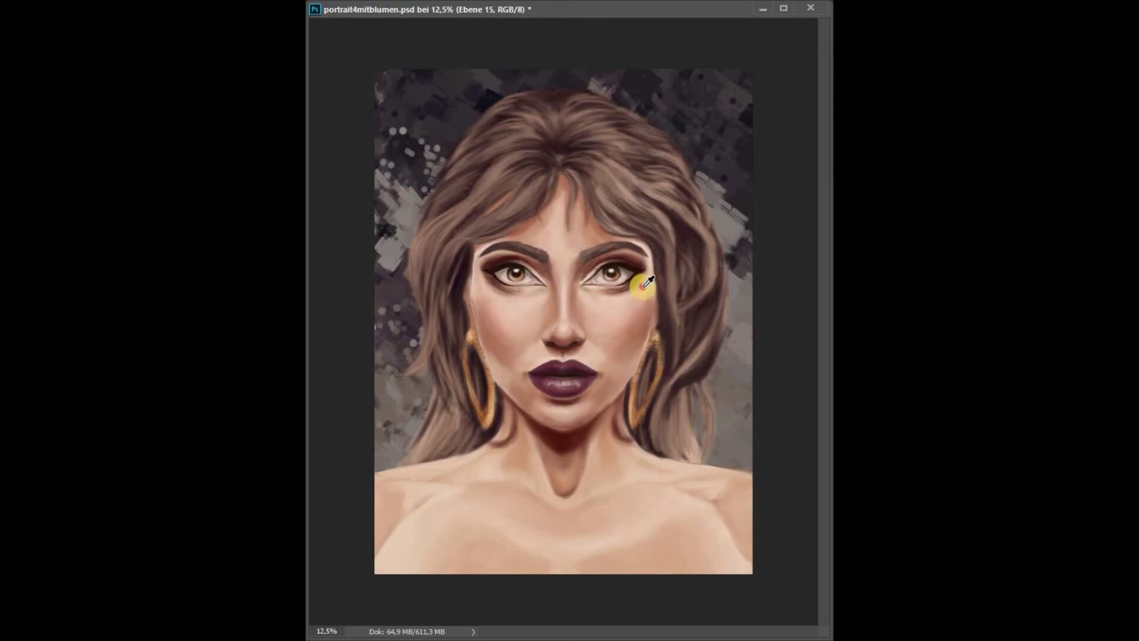
pyautogui.click(474, 330)
pyautogui.moveTo(595, 420); pyautogui.dragTo(521, 427)
pyautogui.hotkey('ctrl', 's')
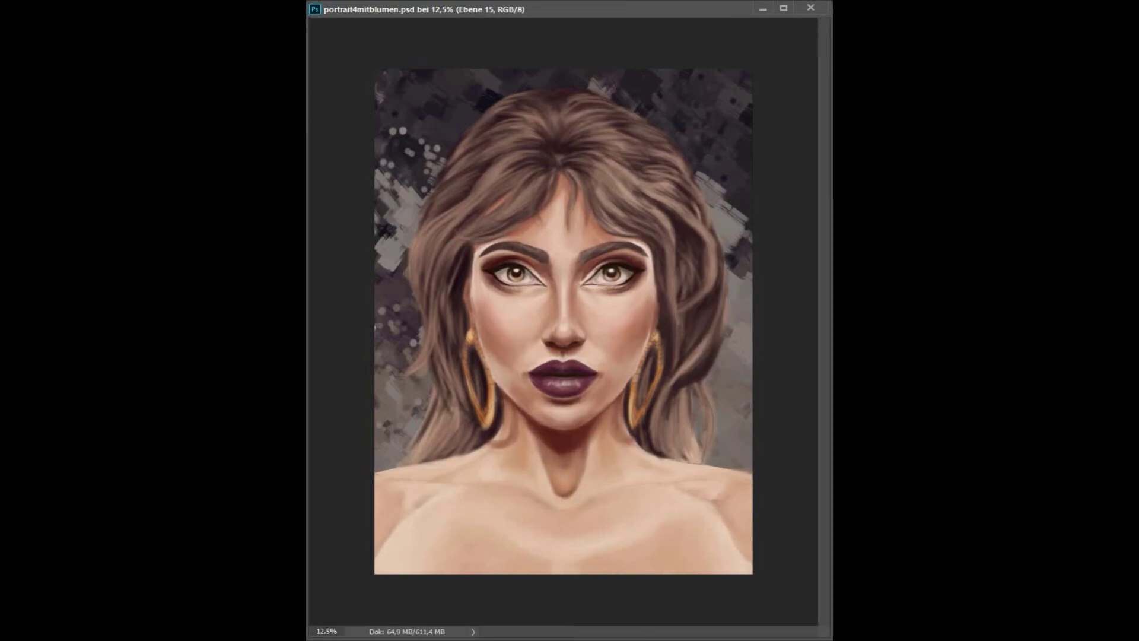
pyautogui.hotkey('ctrl', '+')
pyautogui.hotkey('ctrl', '+')
pyautogui.hotkey('ctrl', '+')
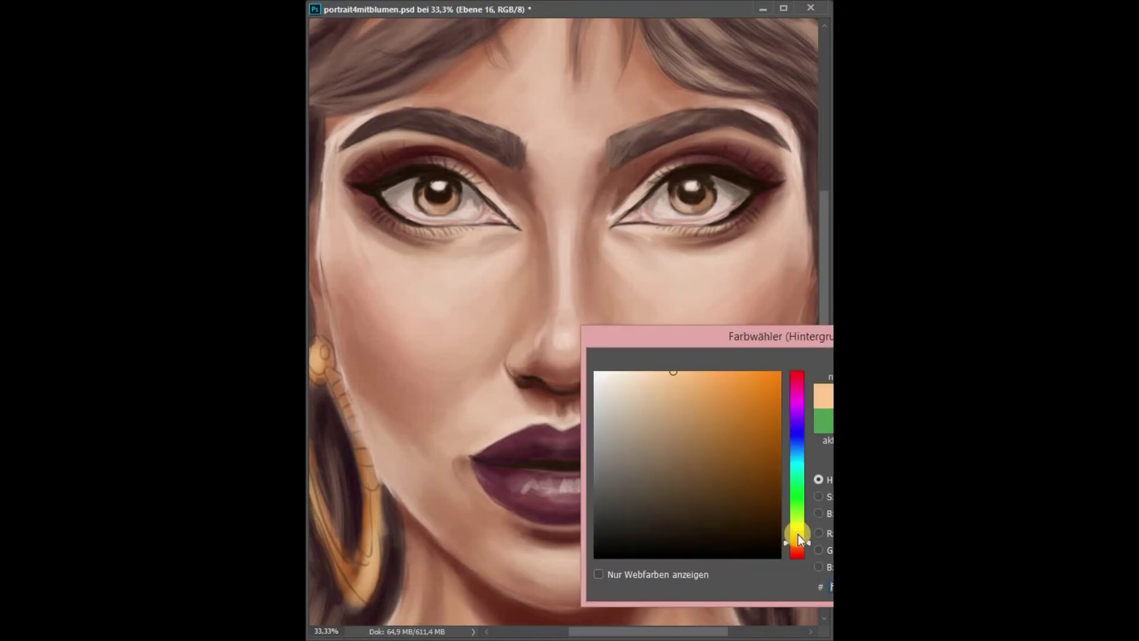
# Step: Paint a cream highlight on the right upper lid and deepen brown crease shadow on both eyes on a new layer
pyautogui.press('F5')
pyautogui.press('F5')
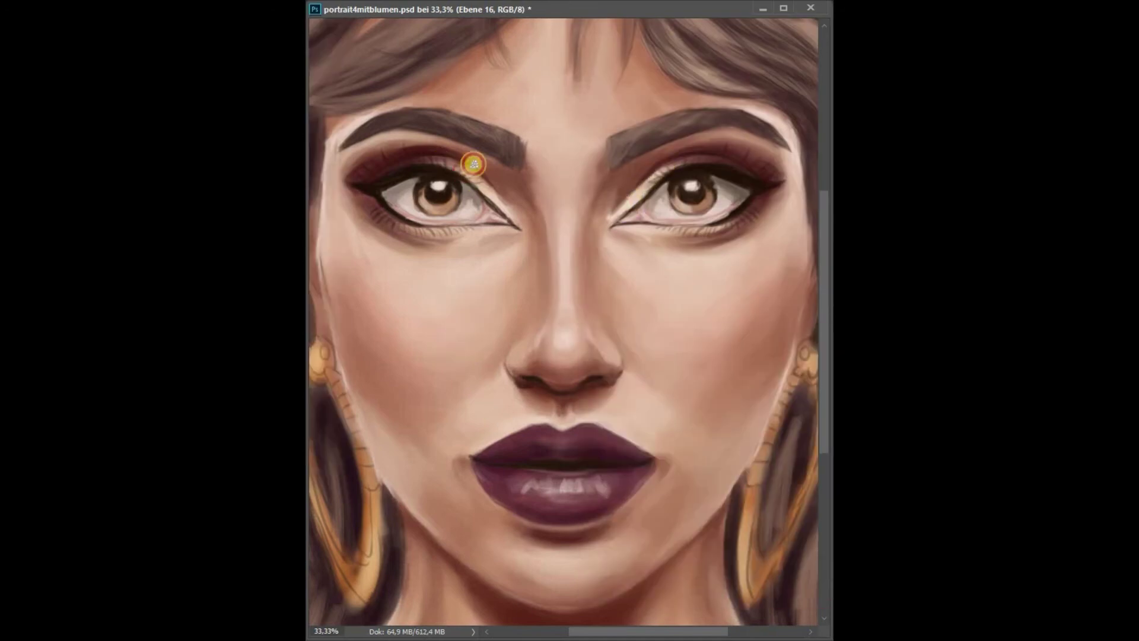
pyautogui.moveTo(686, 160); pyautogui.dragTo(739, 177)
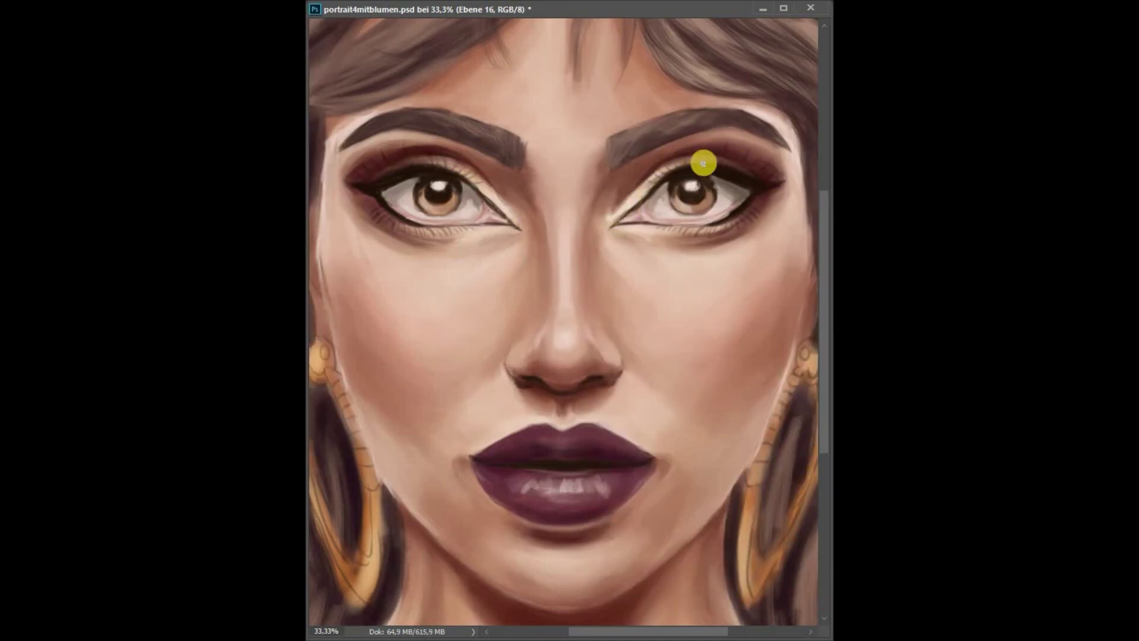
pyautogui.hotkey('ctrl', 'shift', 'alt', 'n')
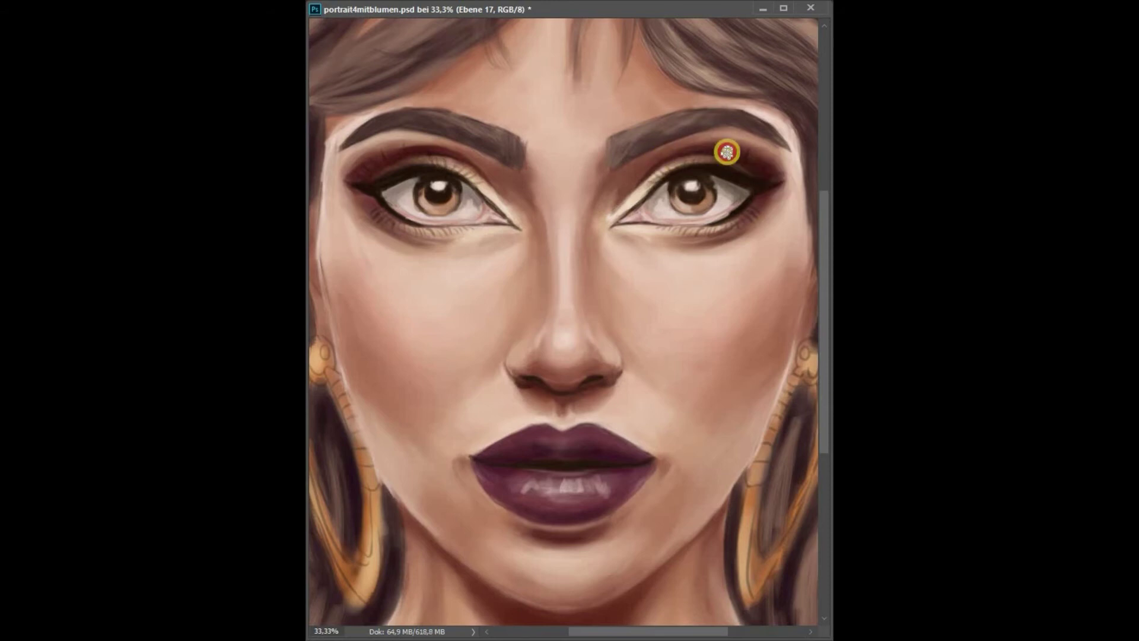
pyautogui.moveTo(750, 161); pyautogui.dragTo(457, 158)
pyautogui.moveTo(763, 196); pyautogui.dragTo(741, 194)
pyautogui.hotkey('ctrl', 'e')
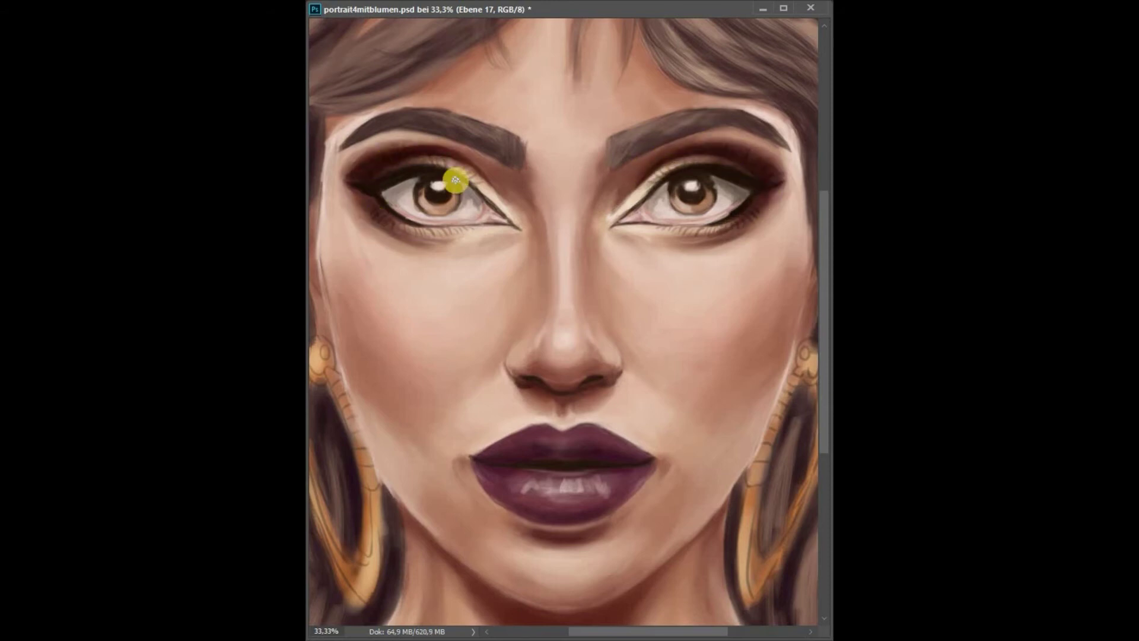
pyautogui.click(779, 166)
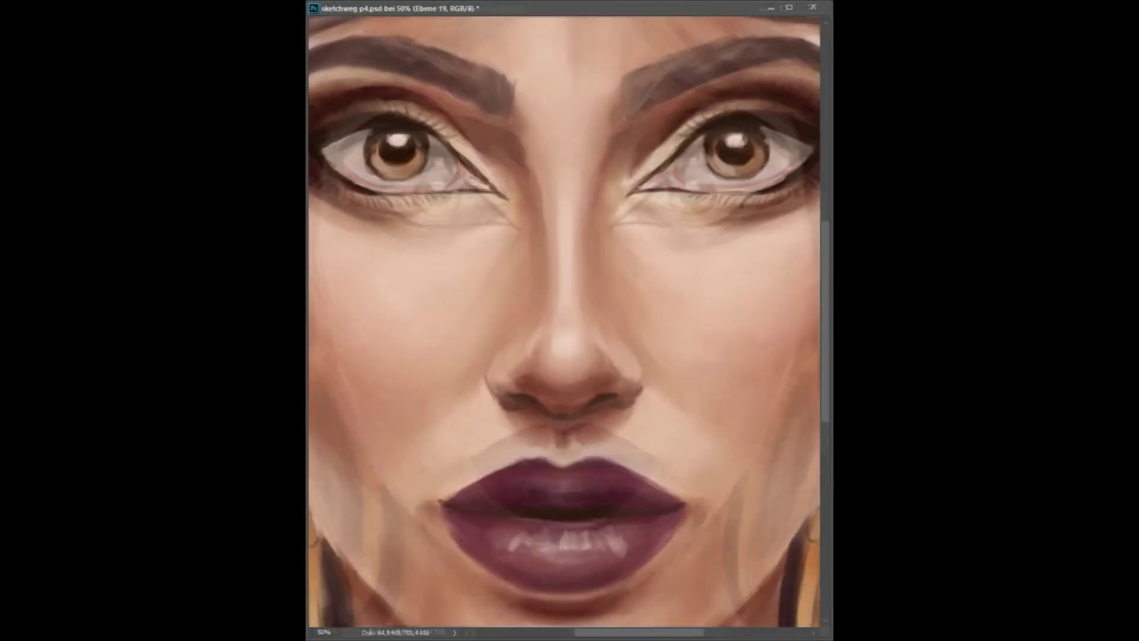
# Step: Darken and recolour the irises and brighten their lower edges, picking colours over the eyes
pyautogui.press('F5')
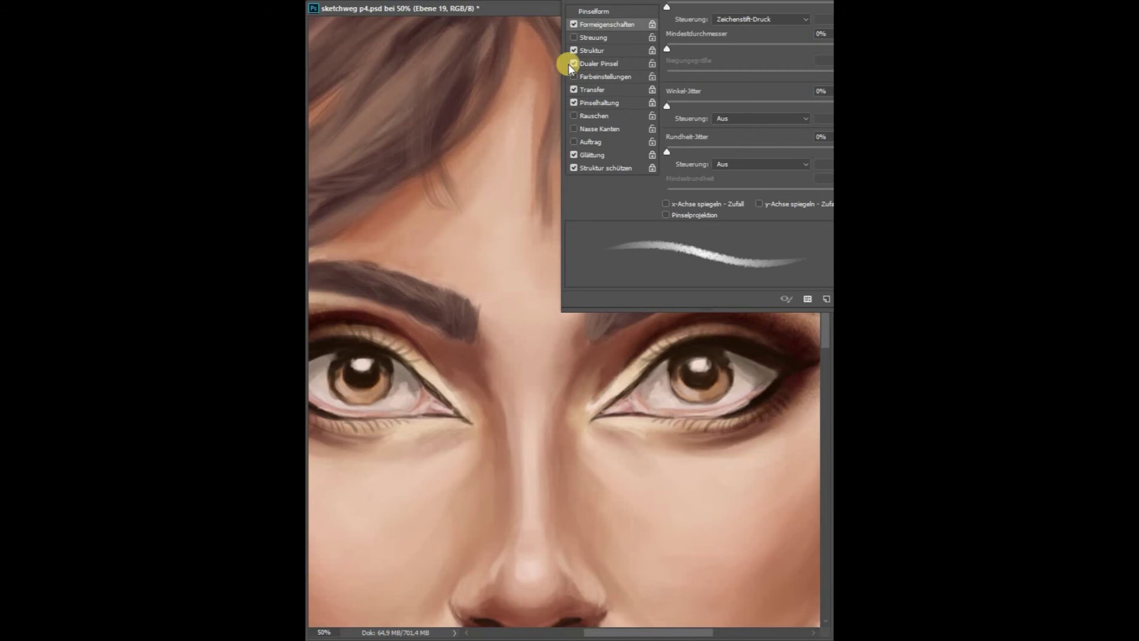
pyautogui.press('F5')
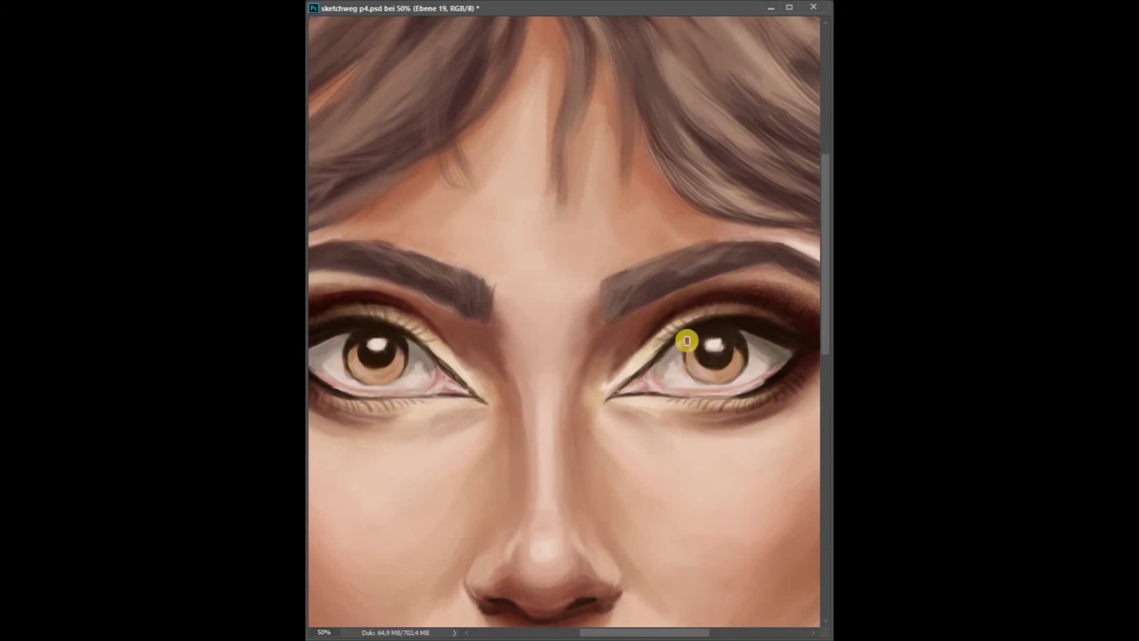
pyautogui.keyDown('alt'); pyautogui.keyDown('shift'); pyautogui.rightClick(698, 357); pyautogui.keyUp('shift'); pyautogui.keyUp('alt')
pyautogui.click(698, 357)
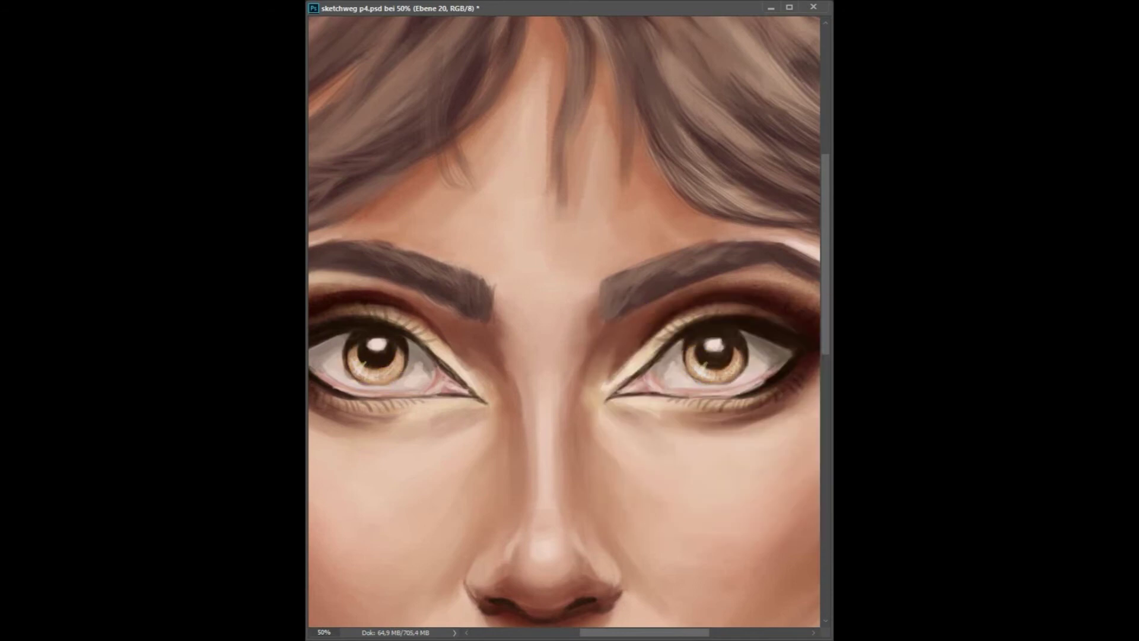
pyautogui.keyDown('alt'); pyautogui.keyDown('shift'); pyautogui.rightClick(700, 373); pyautogui.keyUp('shift'); pyautogui.keyUp('alt')
pyautogui.click(700, 374)
pyautogui.click(752, 370)
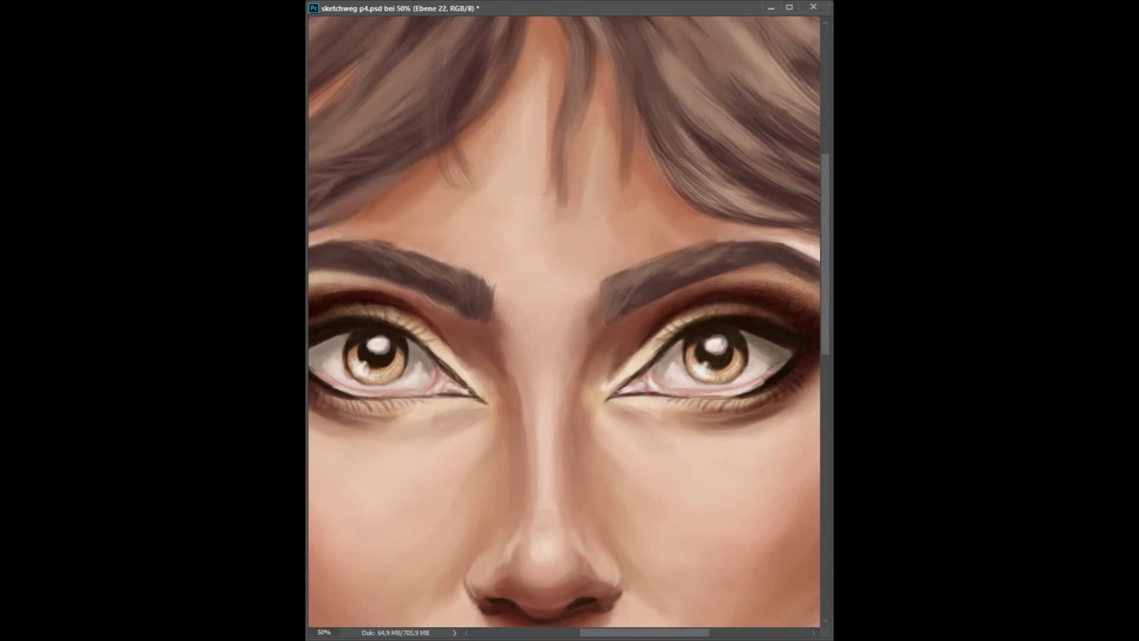
pyautogui.moveTo(389, 375); pyautogui.dragTo(351, 365)
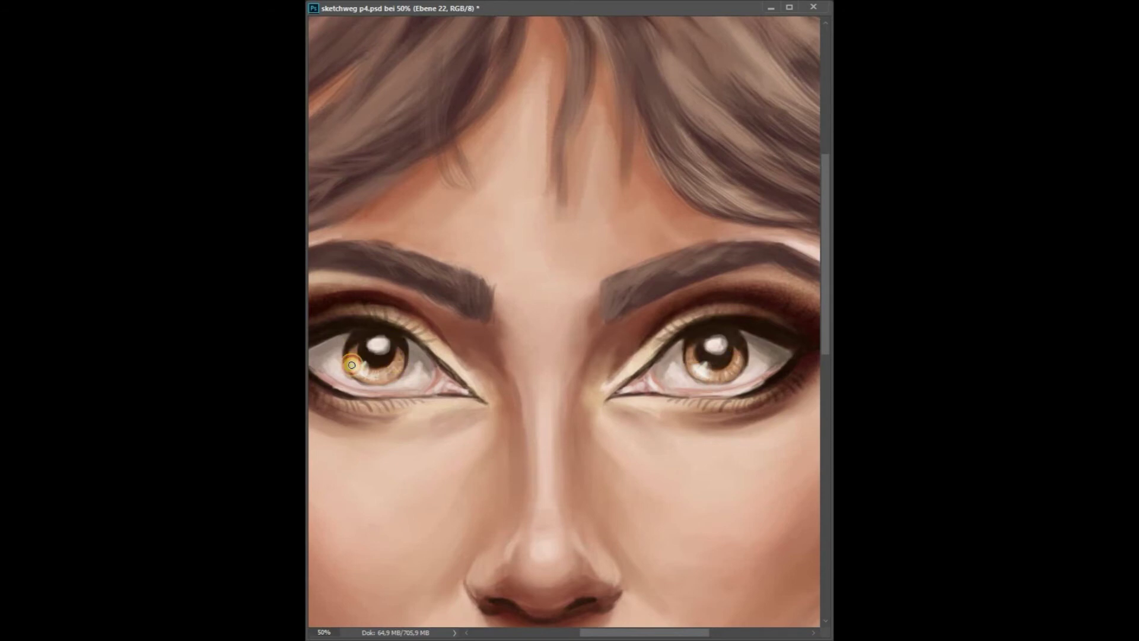
pyautogui.click(740, 368)
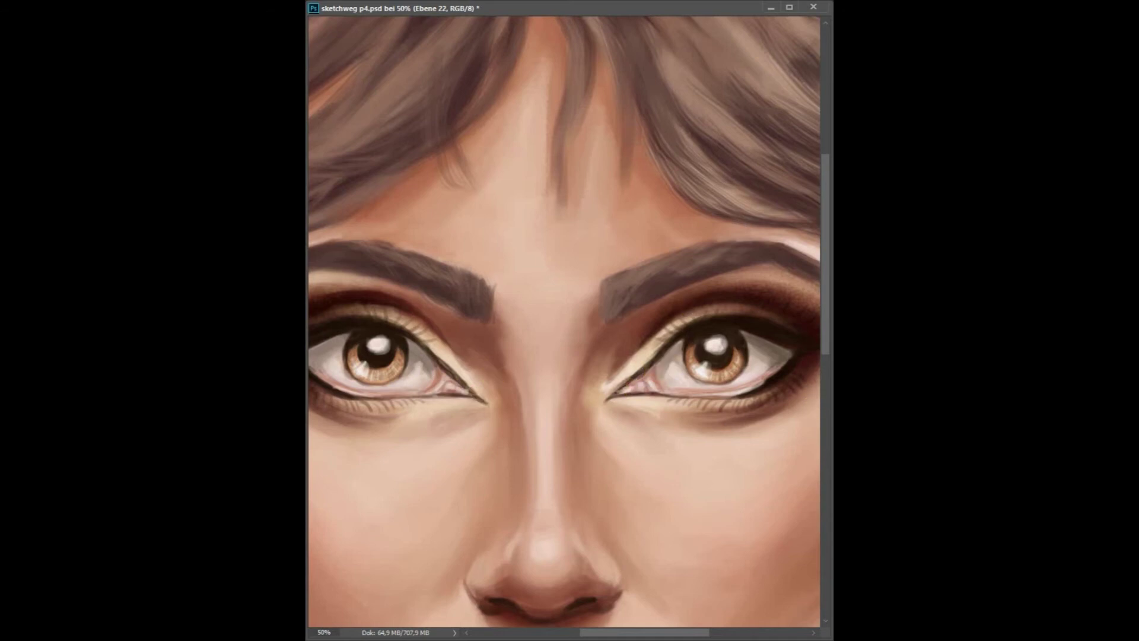
# Step: Lighten the eye whites, soften the inner corners and lower lid, mirroring the canvas to check symmetry
pyautogui.moveTo(632, 381)
pyautogui.mouseDown()
pyautogui.moveTo(724, 343)
pyautogui.moveTo(758, 386)
pyautogui.moveTo(686, 336)
pyautogui.moveTo(781, 379)
pyautogui.mouseUp()
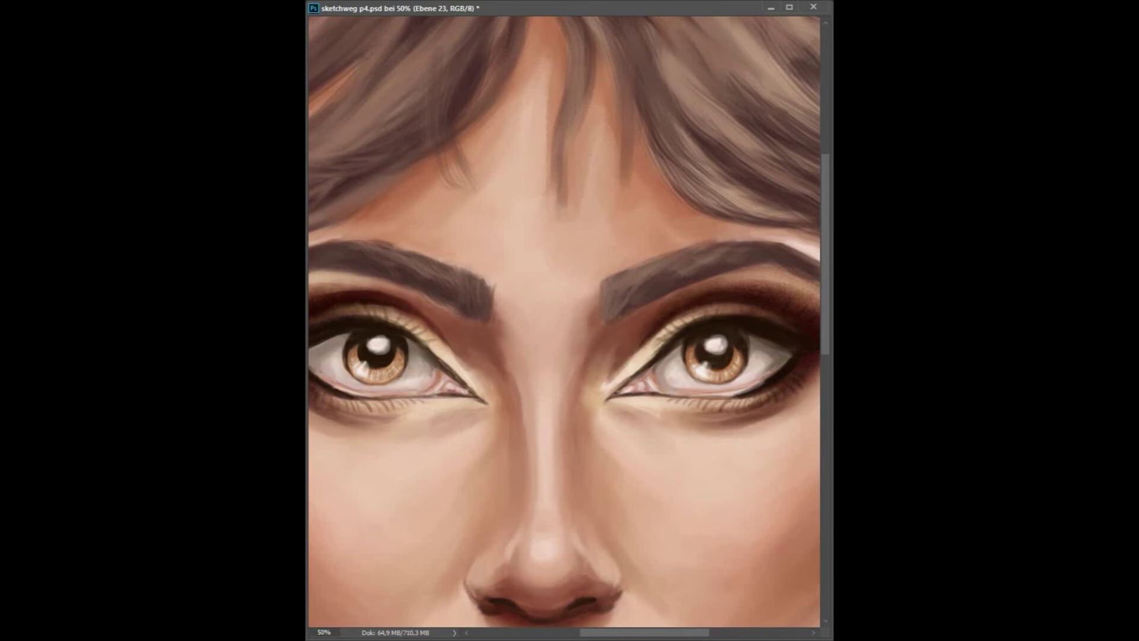
pyautogui.moveTo(319, 344); pyautogui.dragTo(390, 353)
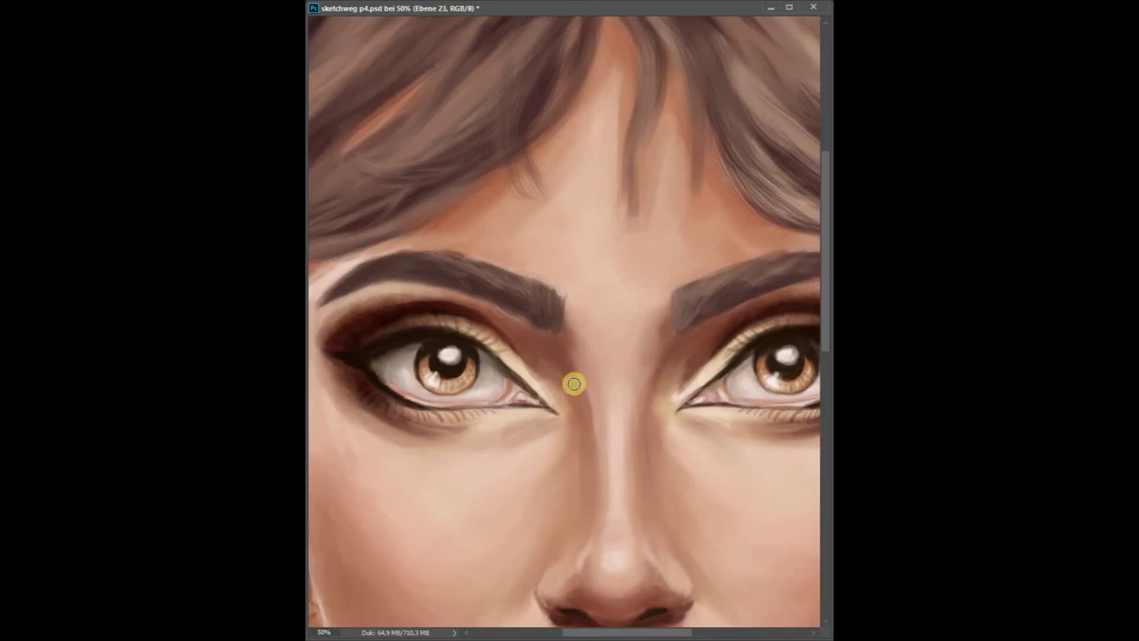
pyautogui.moveTo(728, 368); pyautogui.dragTo(718, 385)
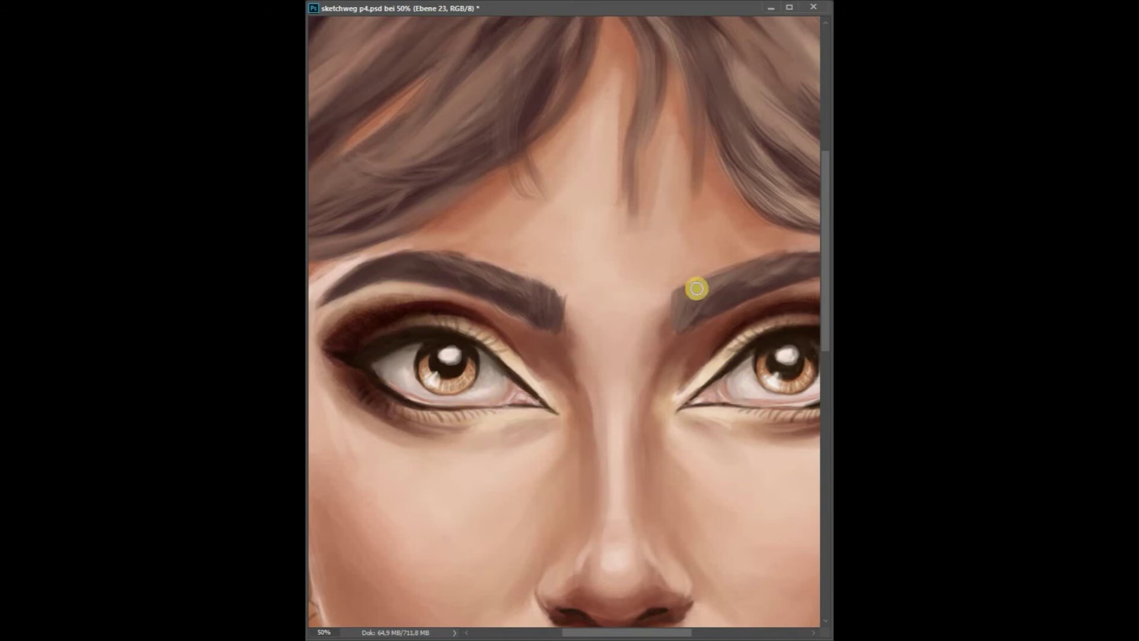
pyautogui.hotkey('ctrl', 'shift', 'h')
pyautogui.hotkey('ctrl', 'shift', 'h')
pyautogui.click(536, 426)
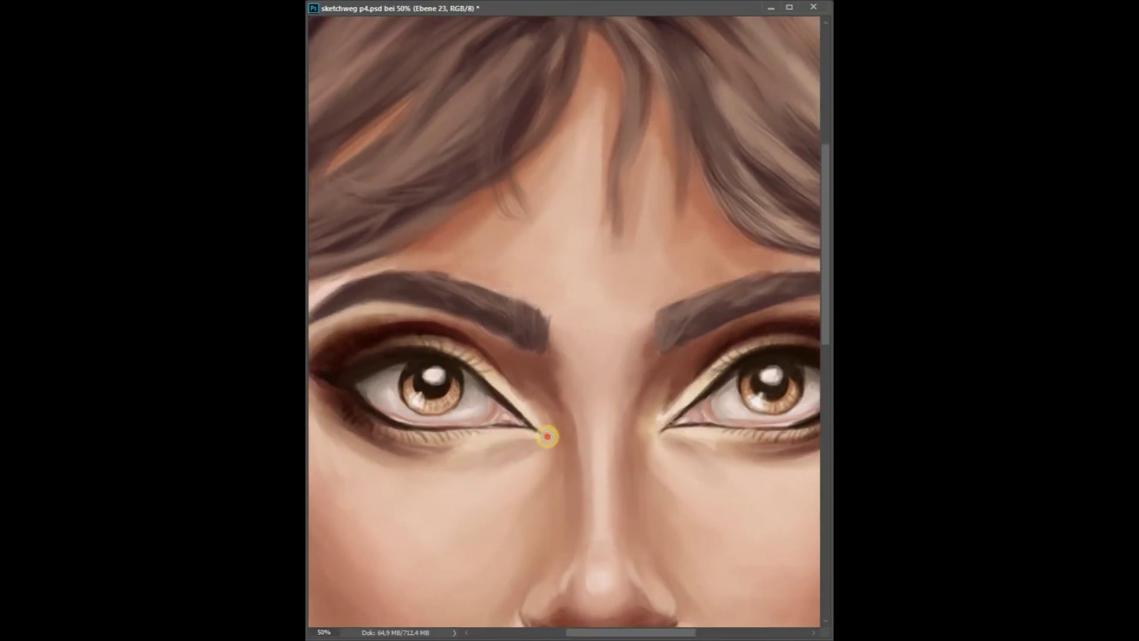
pyautogui.hotkey('ctrl', 'shift', 'h')
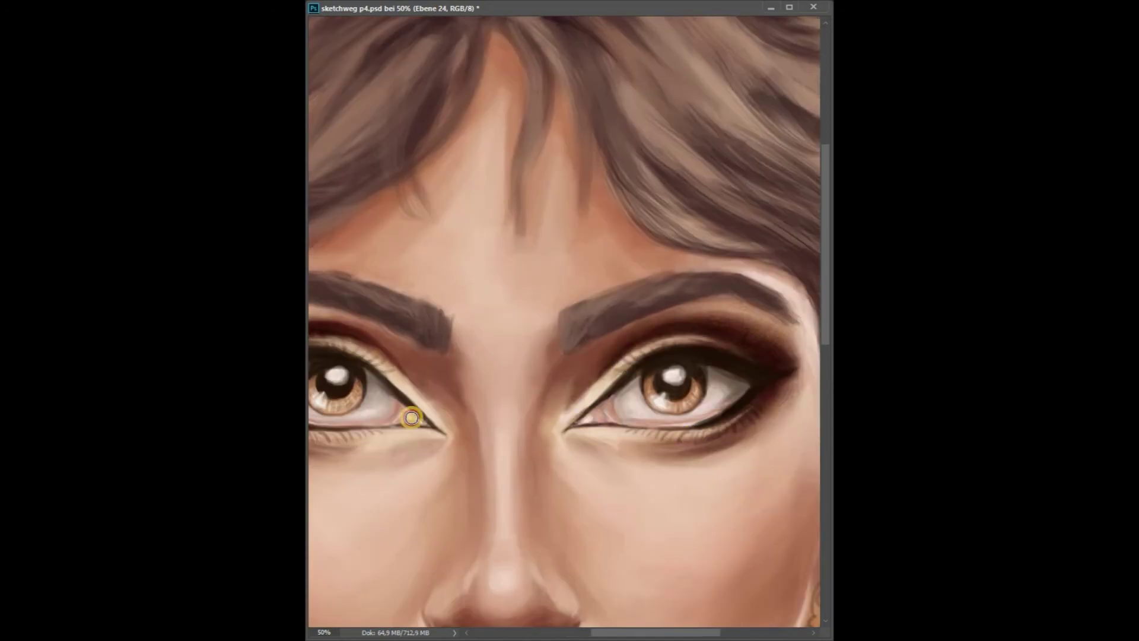
pyautogui.hotkey('ctrl', 'shift', 'h')
pyautogui.click(399, 442)
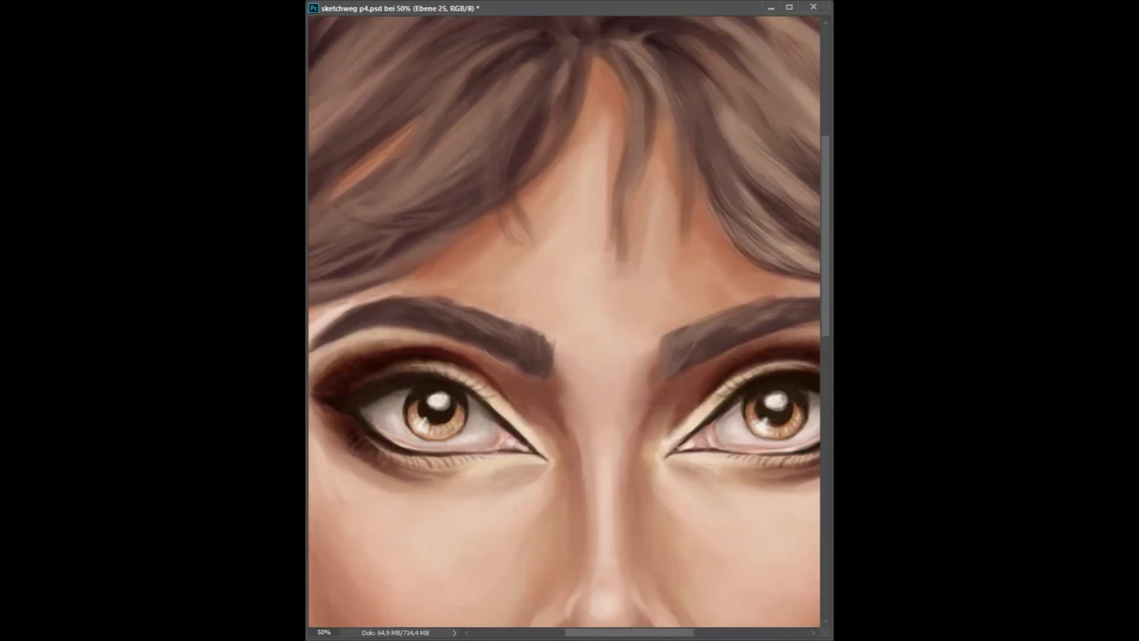
pyautogui.hotkey('ctrl', 'shift', 'h')
# Step: Paint dark lower lashes under the right eye on a new layer and duplicate that layer
pyautogui.hotkey('ctrl', 'alt', 'shift', 'n')
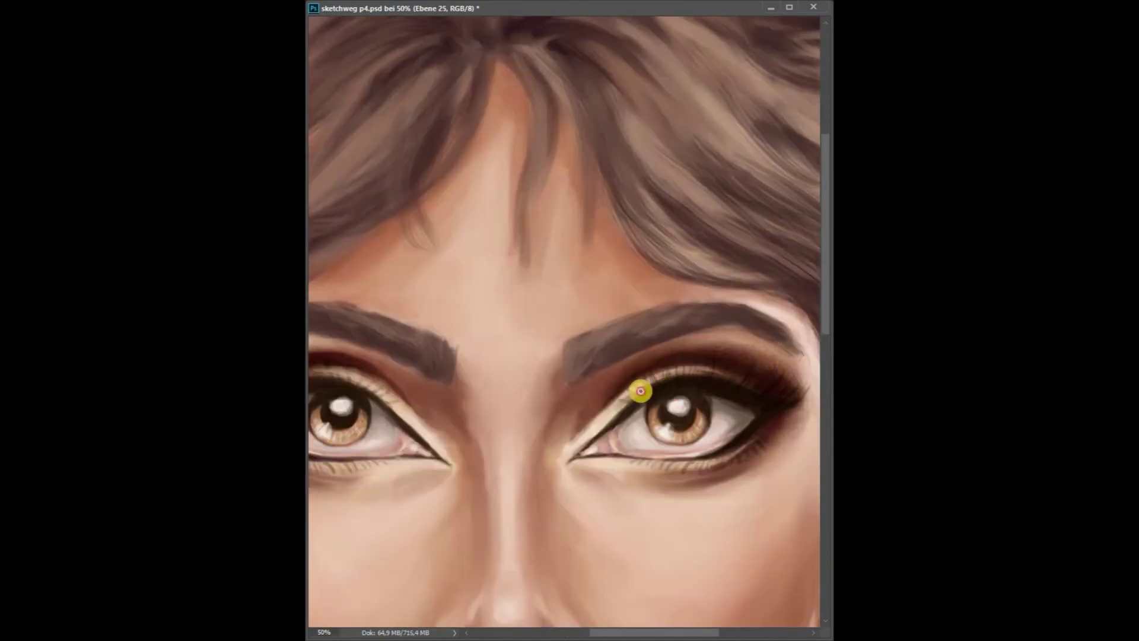
pyautogui.moveTo(773, 417)
pyautogui.mouseDown()
pyautogui.moveTo(669, 473)
pyautogui.moveTo(620, 463)
pyautogui.mouseUp()
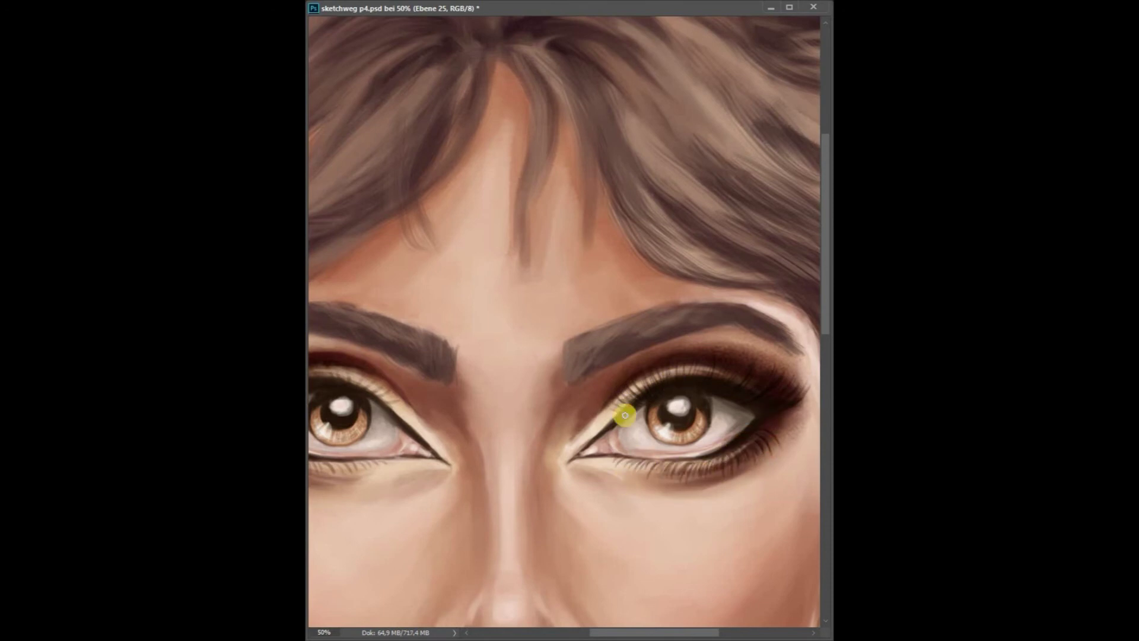
pyautogui.hotkey('ctrl', 'j')
pyautogui.scroll(-3, 564, 327)
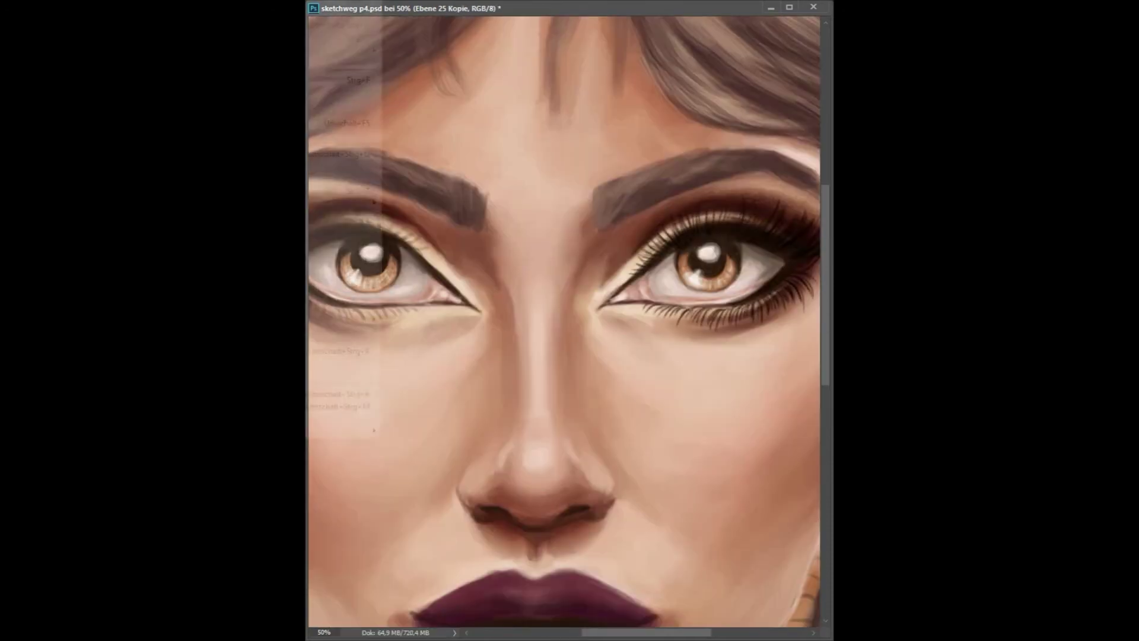
# Step: Darken the right eye's lower outer lashes, dab the left upper lid, and save
pyautogui.hotkey('ctrl', '-')
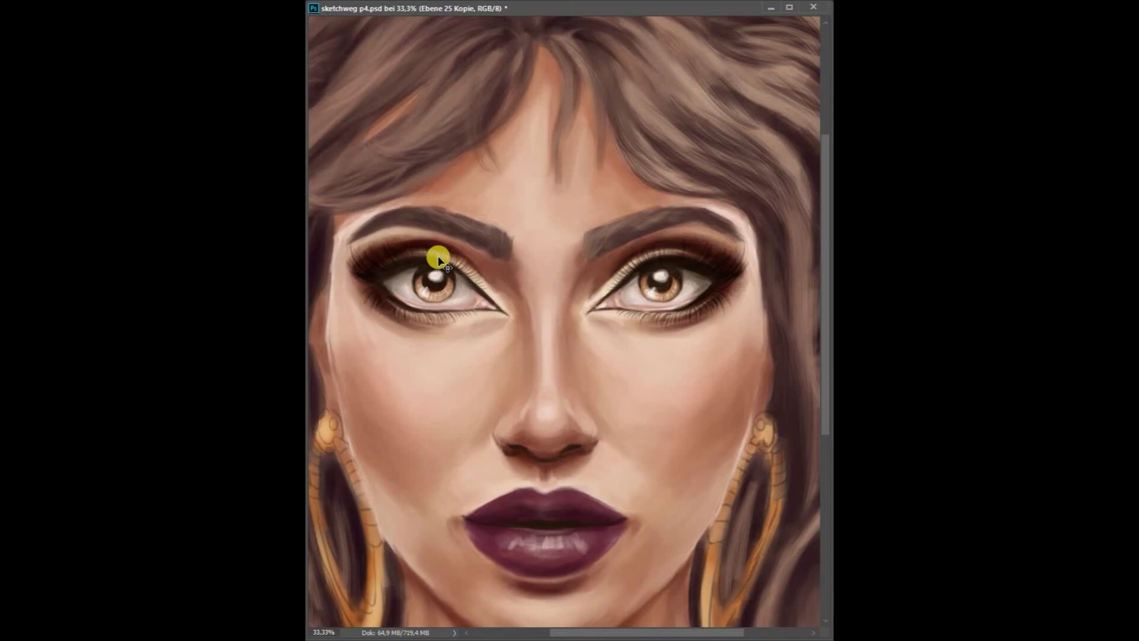
pyautogui.press('Return')
pyautogui.moveTo(705, 265); pyautogui.dragTo(672, 319)
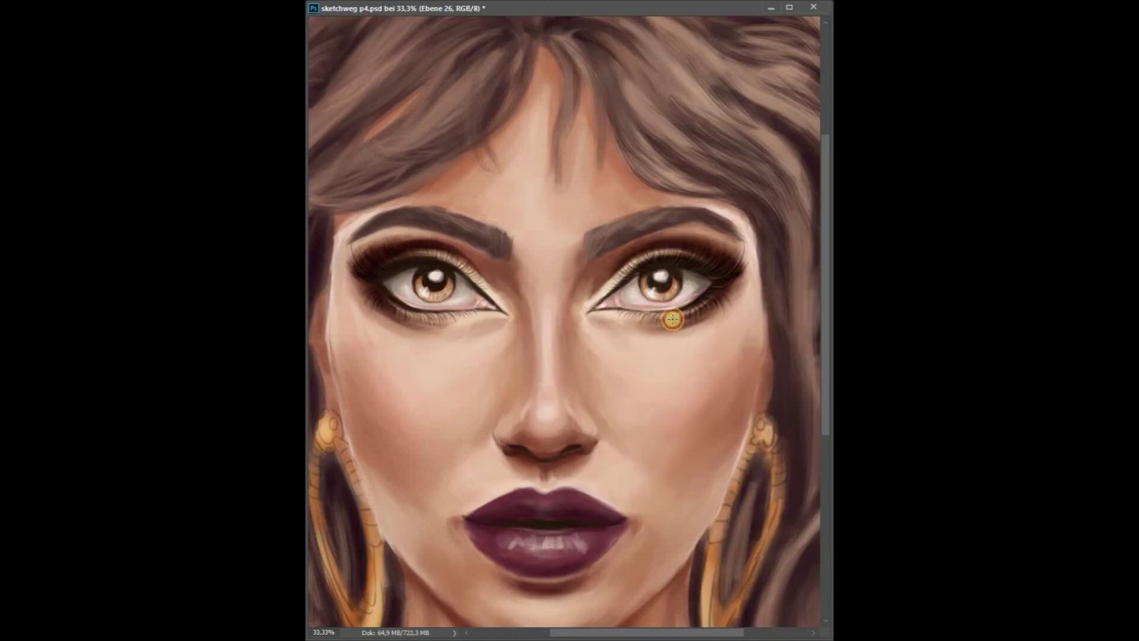
pyautogui.click(469, 255)
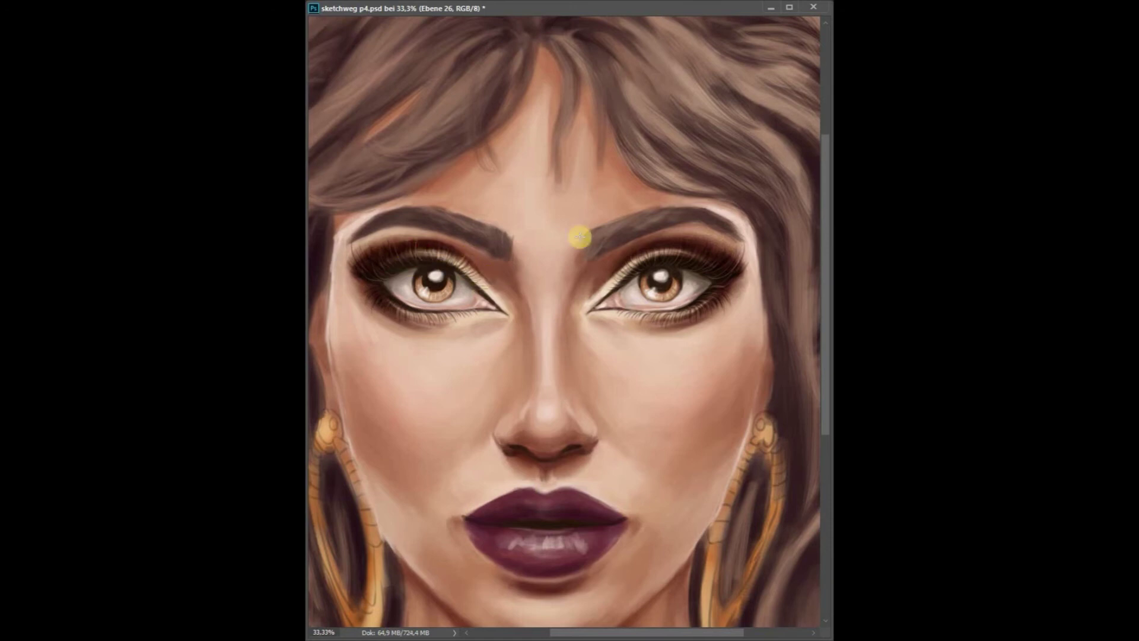
pyautogui.hotkey('ctrl', 's')
# Step: Fill out and extend the right eyebrow, then duplicate it onto the left brow
pyautogui.moveTo(603, 241); pyautogui.dragTo(618, 224)
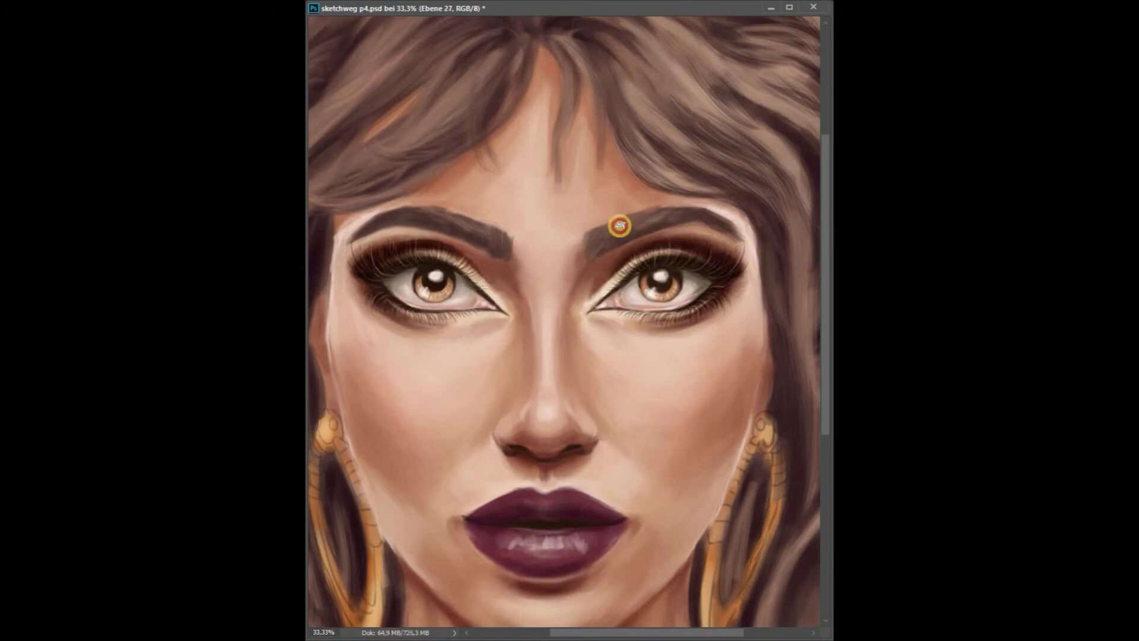
pyautogui.click(734, 233)
pyautogui.moveTo(734, 233); pyautogui.dragTo(750, 248)
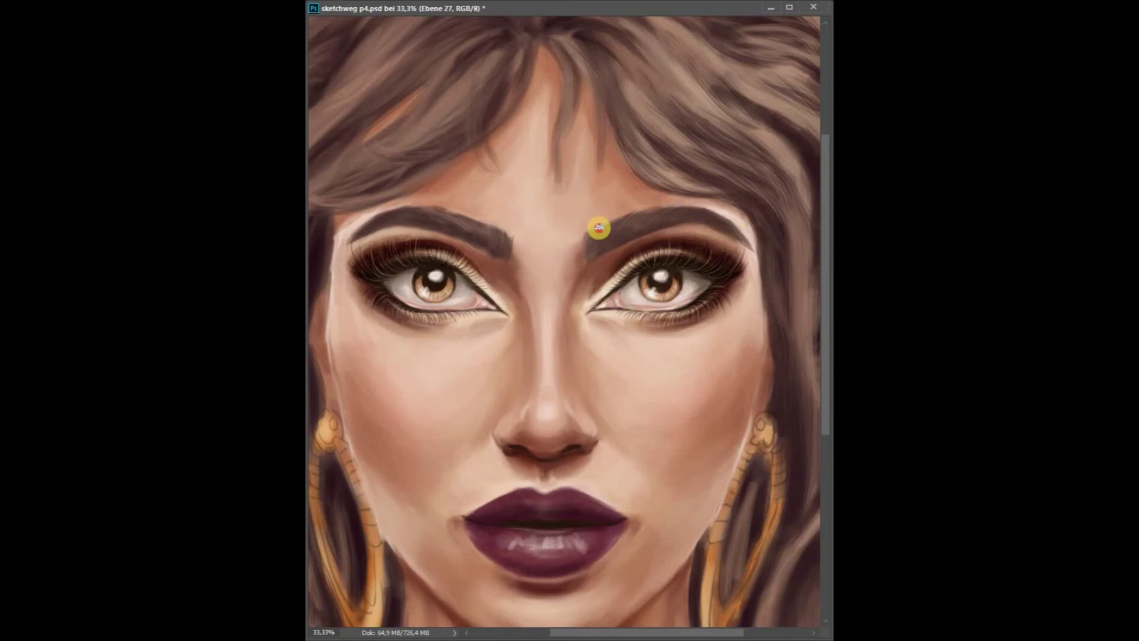
pyautogui.click(638, 226)
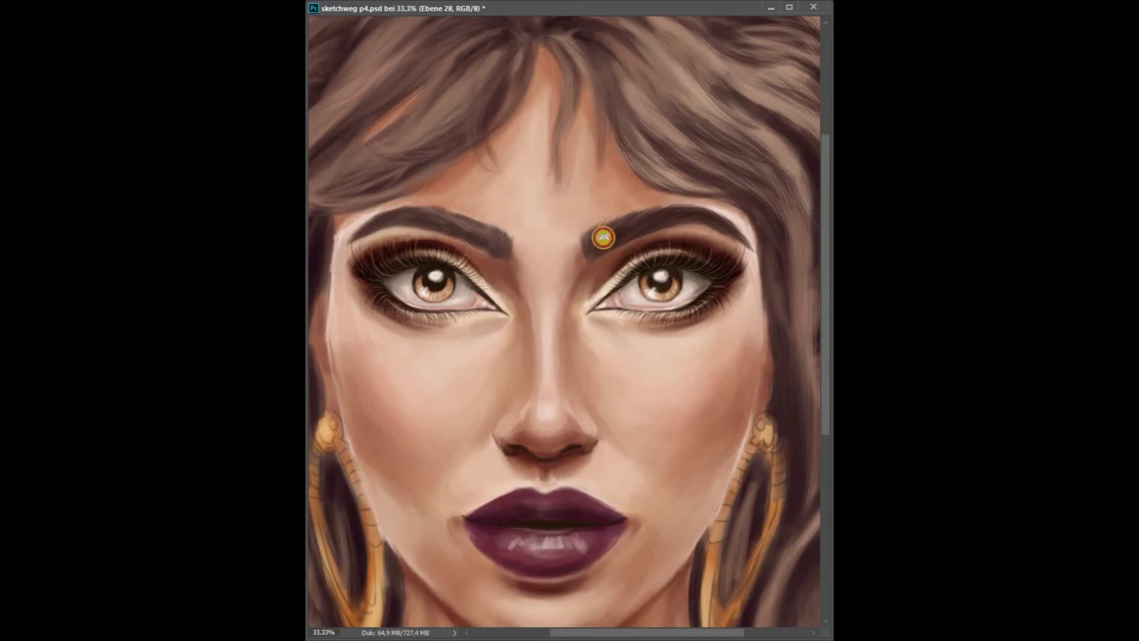
pyautogui.moveTo(603, 237); pyautogui.dragTo(593, 221)
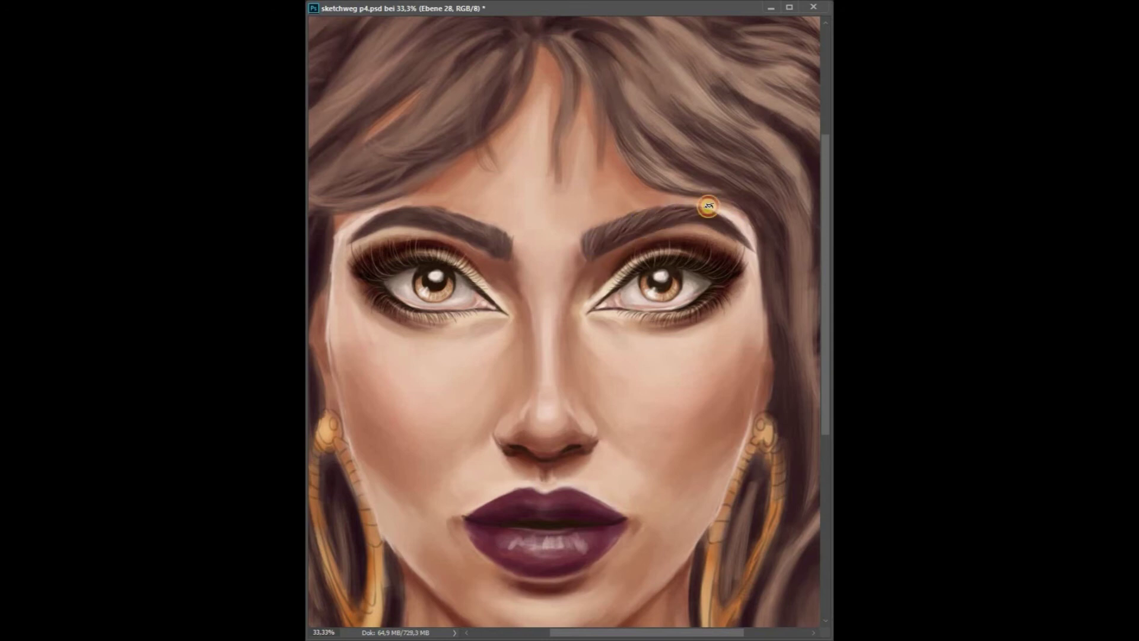
pyautogui.hotkey('alt', '[')
pyautogui.hotkey('ctrl', 'j')
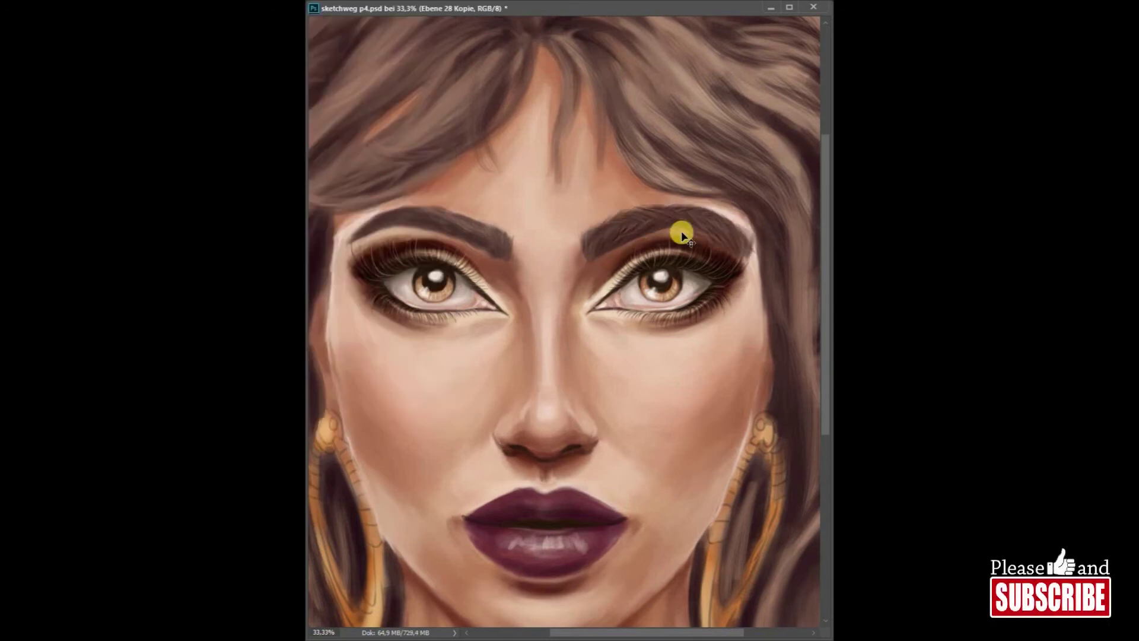
pyautogui.moveTo(681, 233); pyautogui.dragTo(502, 214)
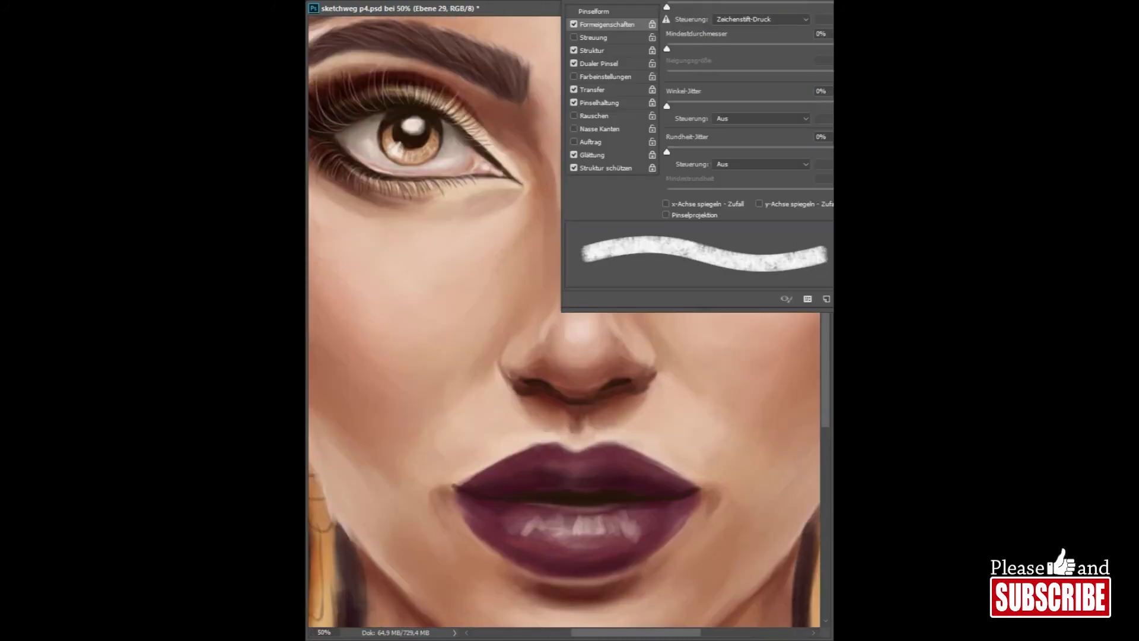
# Step: Paint white highlight streaks across the lower lip and a faint stroke on the upper lip
pyautogui.keyDown('alt'); pyautogui.click(574, 330); pyautogui.keyUp('alt')
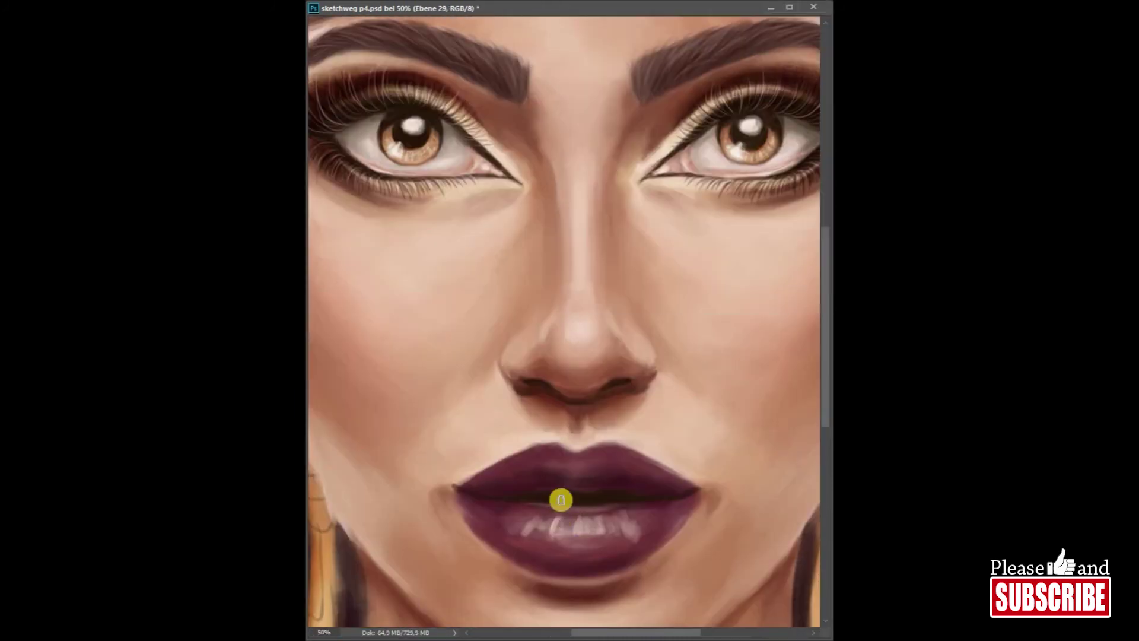
pyautogui.moveTo(572, 521)
pyautogui.mouseDown()
pyautogui.moveTo(651, 532)
pyautogui.moveTo(670, 504)
pyautogui.mouseUp()
pyautogui.moveTo(567, 558); pyautogui.dragTo(600, 559)
pyautogui.moveTo(674, 512)
pyautogui.mouseDown()
pyautogui.moveTo(501, 527)
pyautogui.moveTo(700, 498)
pyautogui.mouseUp()
pyautogui.moveTo(526, 457); pyautogui.dragTo(619, 457)
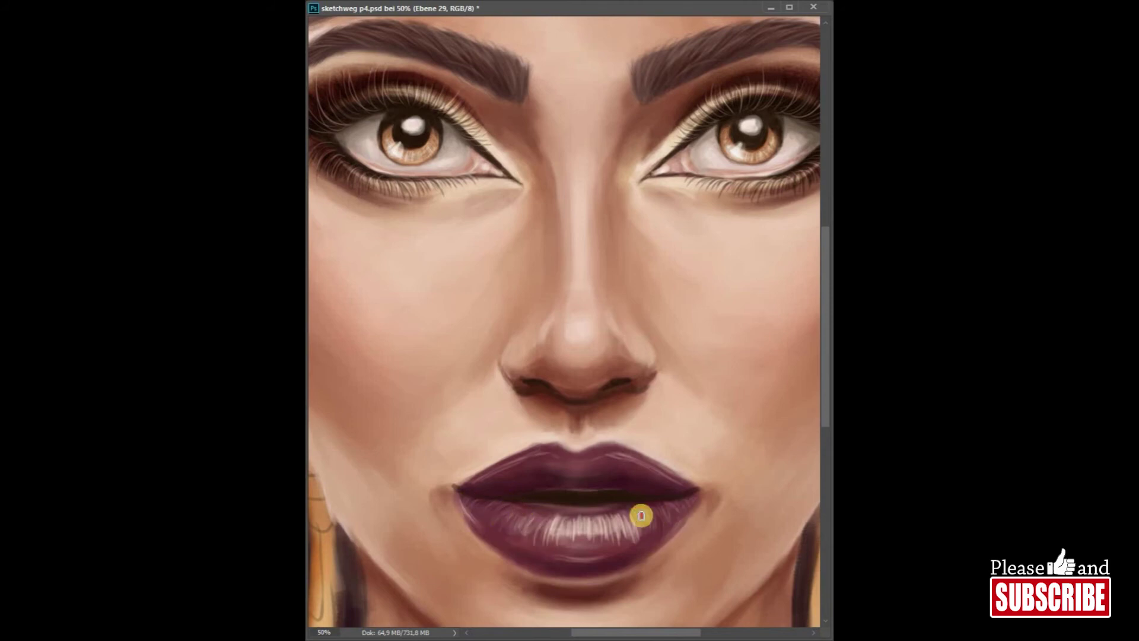
pyautogui.moveTo(616, 540)
pyautogui.mouseDown()
pyautogui.moveTo(611, 453)
pyautogui.moveTo(521, 554)
pyautogui.moveTo(715, 503)
pyautogui.mouseUp()
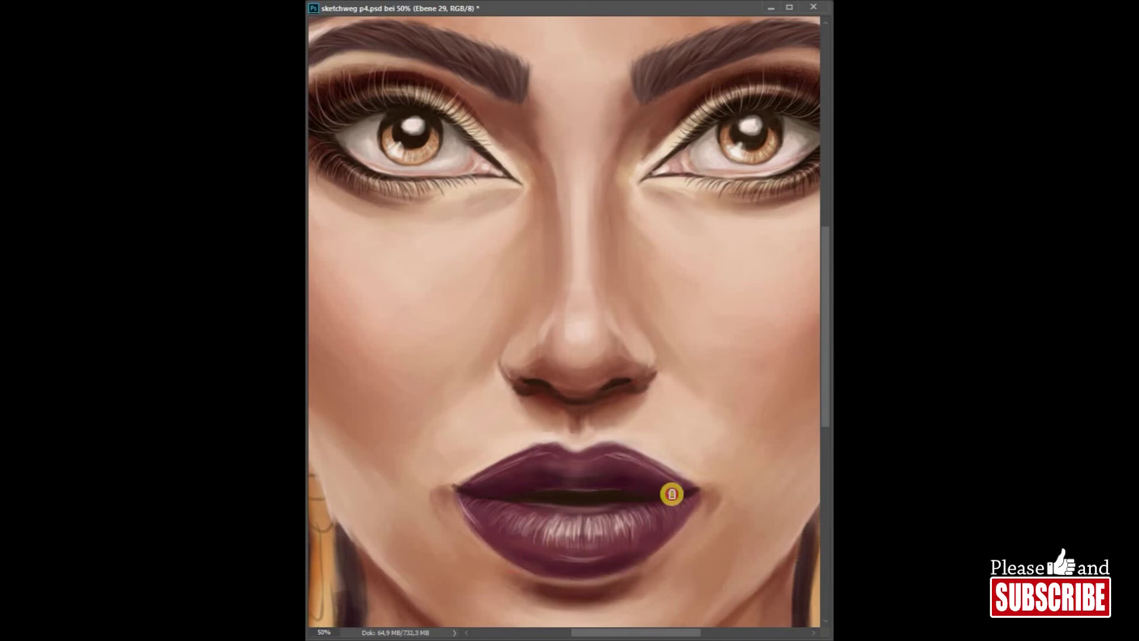
# Step: Smooth the upper lip, darken the lower lip's left side, shade under the nostrils, and save
pyautogui.keyDown('alt'); pyautogui.click(633, 485); pyautogui.keyUp('alt')
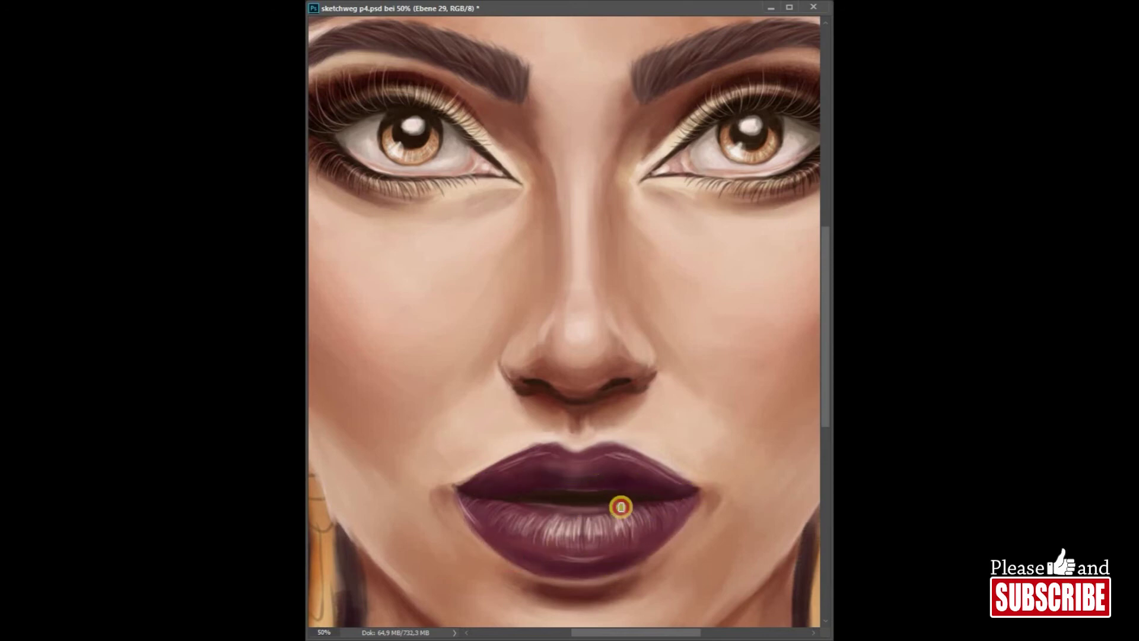
pyautogui.moveTo(619, 471)
pyautogui.mouseDown()
pyautogui.moveTo(541, 468)
pyautogui.moveTo(611, 453)
pyautogui.moveTo(557, 460)
pyautogui.moveTo(634, 474)
pyautogui.mouseUp()
pyautogui.moveTo(516, 505); pyautogui.dragTo(497, 520)
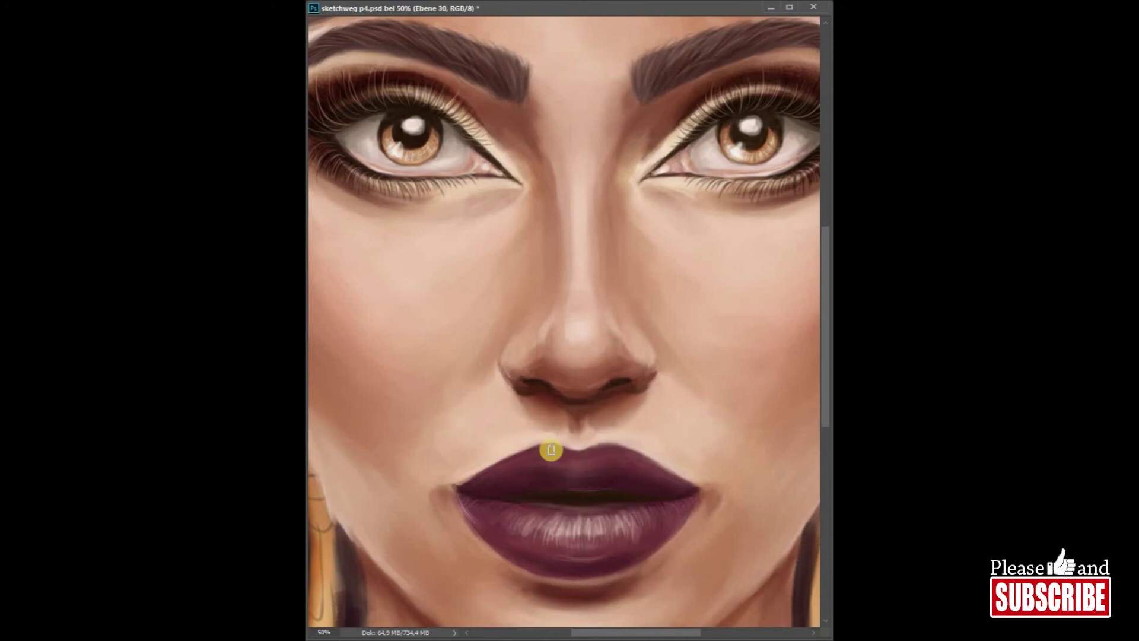
pyautogui.moveTo(657, 539); pyautogui.dragTo(693, 516)
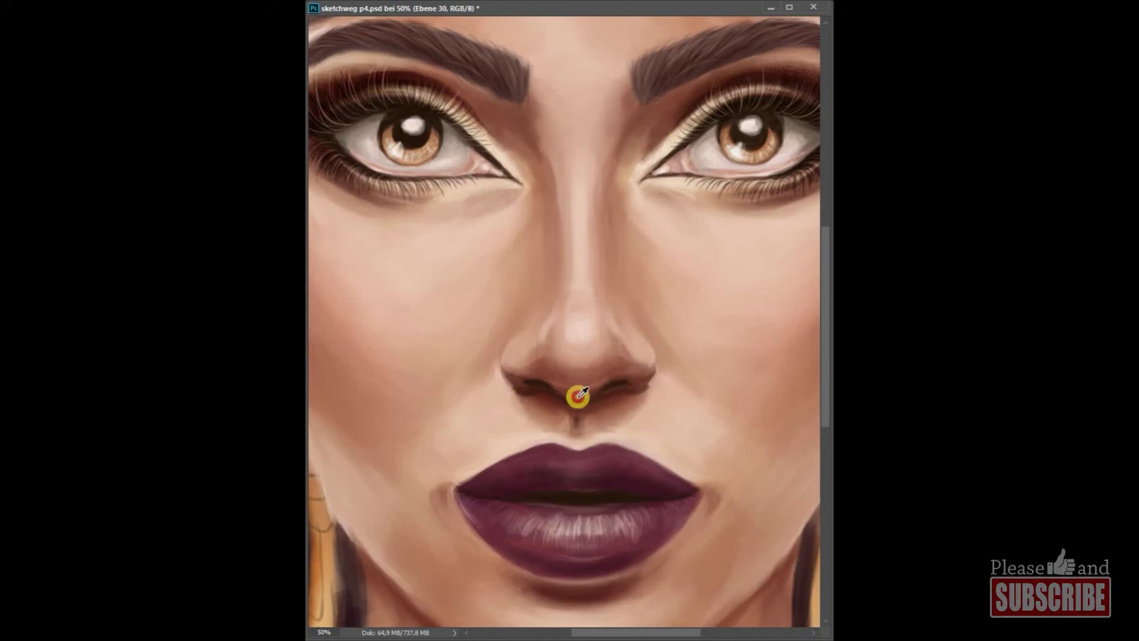
pyautogui.moveTo(630, 386)
pyautogui.mouseDown()
pyautogui.moveTo(533, 386)
pyautogui.moveTo(625, 388)
pyautogui.mouseUp()
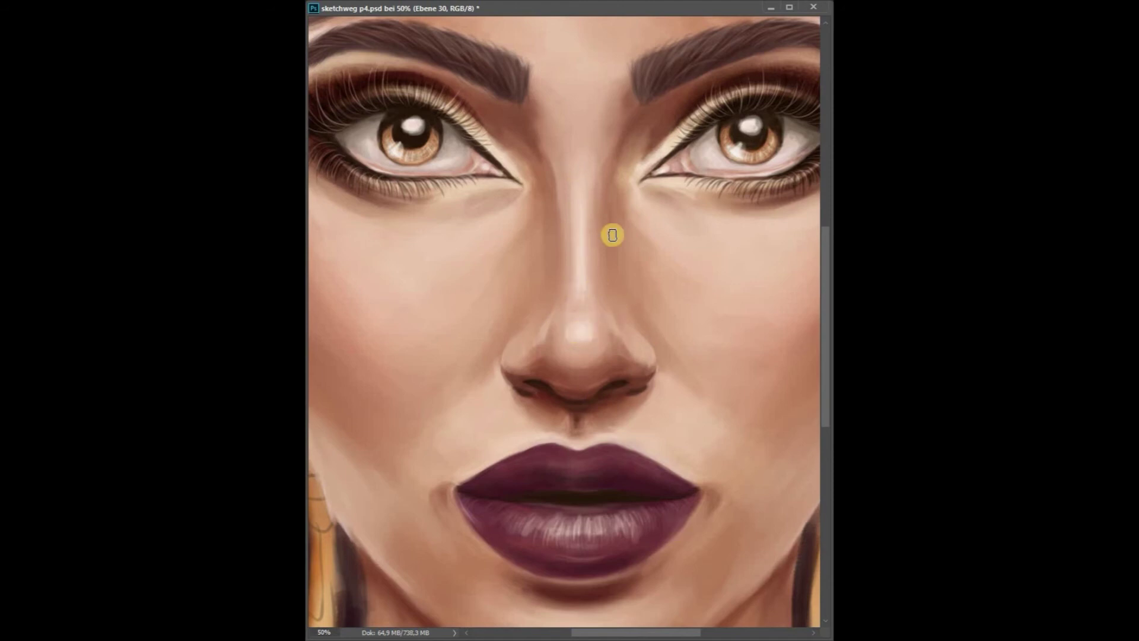
pyautogui.moveTo(574, 526); pyautogui.dragTo(549, 535)
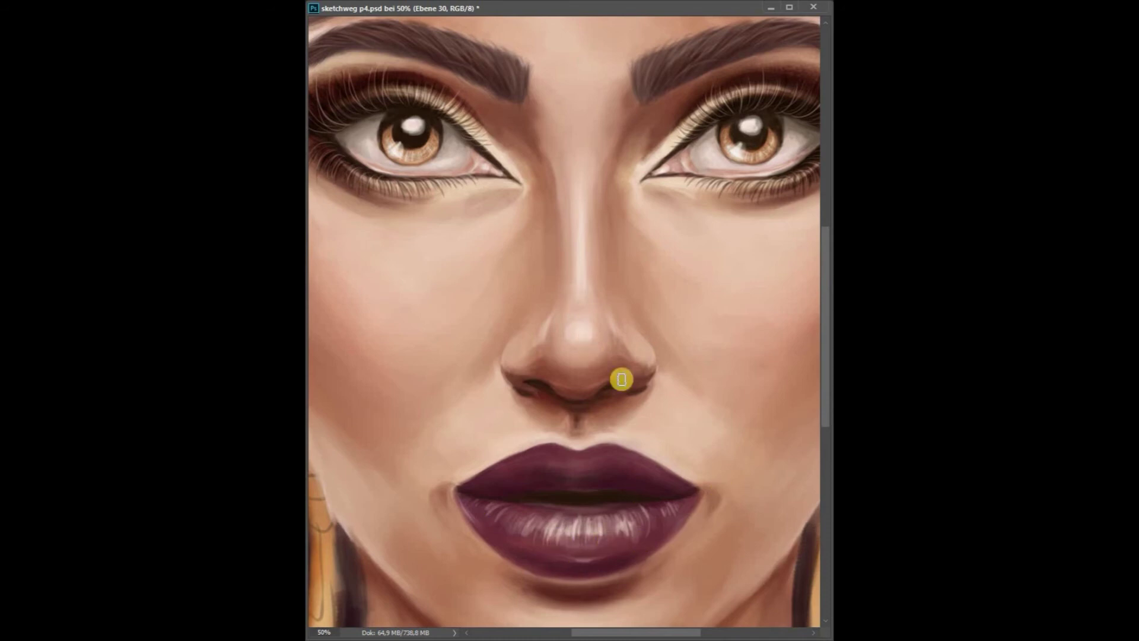
pyautogui.hotkey('ctrl', 's')
# Step: Paint a shadow along the jawline
pyautogui.moveTo(669, 356); pyautogui.dragTo(642, 142)
pyautogui.moveTo(441, 439); pyautogui.dragTo(538, 489)
pyautogui.moveTo(341, 340)
pyautogui.mouseDown()
pyautogui.moveTo(427, 358)
pyautogui.moveTo(486, 420)
pyautogui.moveTo(376, 501)
pyautogui.mouseUp()
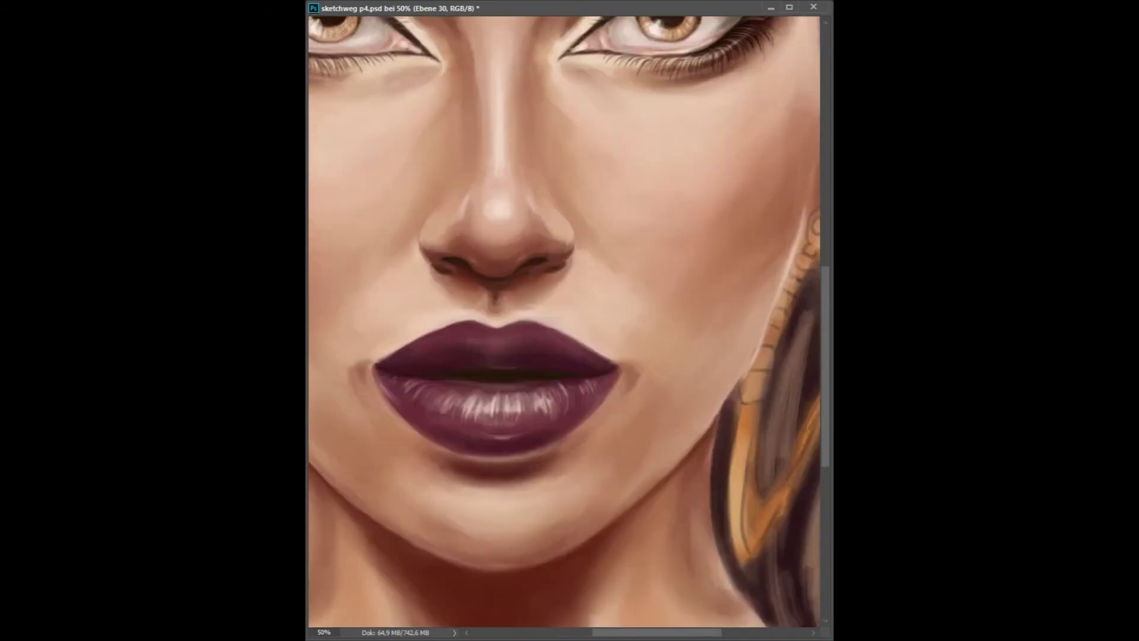
# Step: Mirror the image to check proportions around the eye and earring, then flip it back
pyautogui.moveTo(751, 380); pyautogui.dragTo(680, 469)
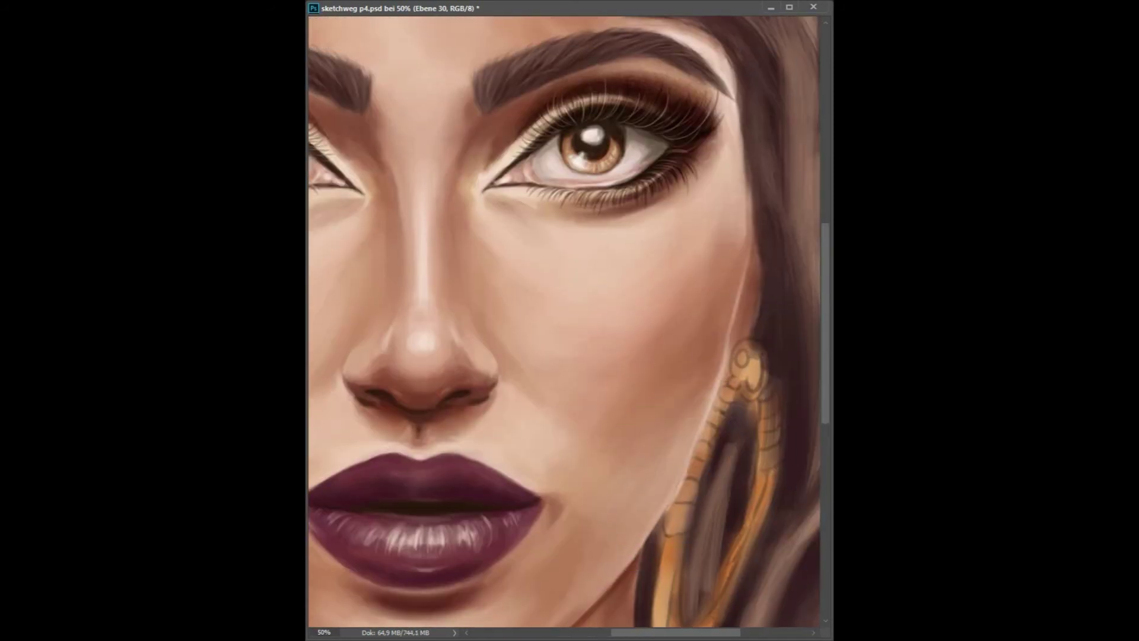
pyautogui.press('h')
pyautogui.press('h')
pyautogui.moveTo(750, 152)
pyautogui.mouseDown()
pyautogui.moveTo(752, 425)
pyautogui.moveTo(755, 370)
pyautogui.mouseUp()
pyautogui.press('h')
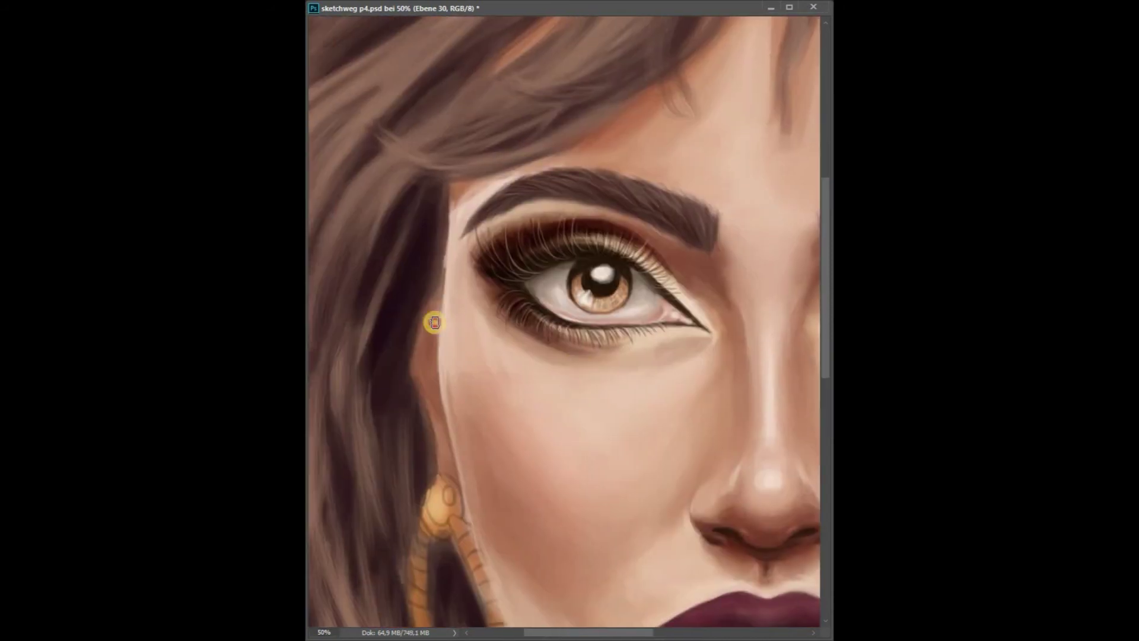
pyautogui.scroll(-5, 467, 515)
# Step: On a new layer, paint the gold hoop's top bead, band and ridges on both sides
pyautogui.hotkey('ctrl', 'shift', 'alt', 'n')
pyautogui.moveTo(447, 277); pyautogui.dragTo(445, 318)
pyautogui.moveTo(438, 439)
pyautogui.mouseDown()
pyautogui.moveTo(446, 516)
pyautogui.moveTo(490, 564)
pyautogui.moveTo(508, 483)
pyautogui.moveTo(520, 557)
pyautogui.moveTo(470, 554)
pyautogui.moveTo(445, 314)
pyautogui.mouseUp()
pyautogui.scroll(-3, 451, 320)
pyautogui.moveTo(466, 447)
pyautogui.mouseDown()
pyautogui.moveTo(498, 505)
pyautogui.moveTo(516, 437)
pyautogui.moveTo(443, 358)
pyautogui.moveTo(474, 460)
pyautogui.moveTo(496, 475)
pyautogui.moveTo(508, 386)
pyautogui.moveTo(452, 210)
pyautogui.moveTo(508, 276)
pyautogui.moveTo(498, 248)
pyautogui.mouseUp()
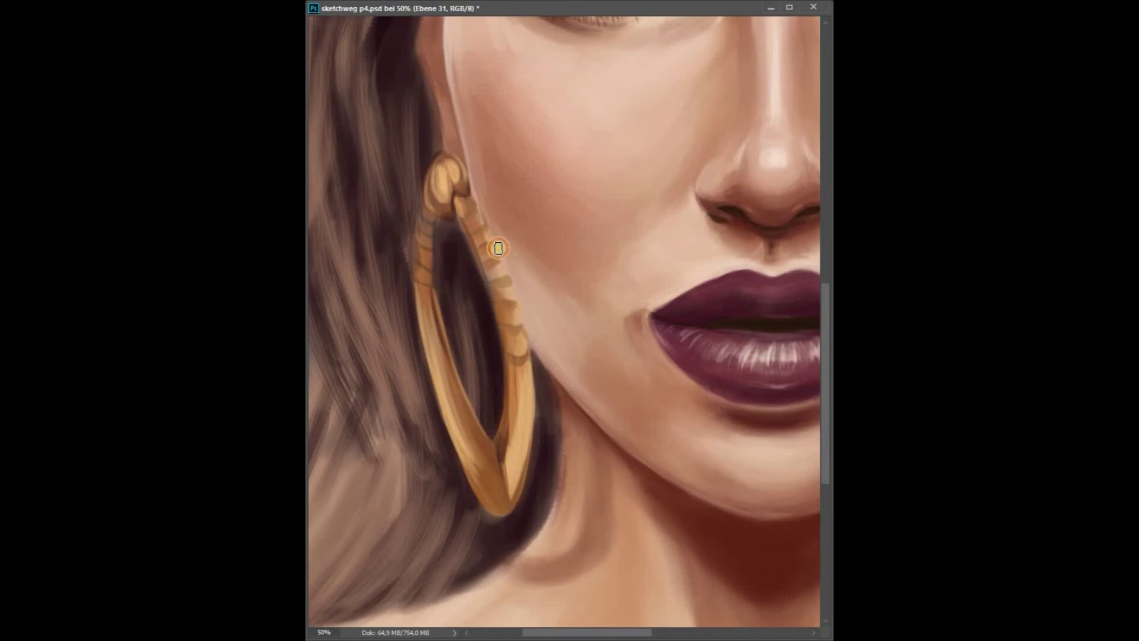
pyautogui.moveTo(506, 309)
pyautogui.mouseDown()
pyautogui.moveTo(526, 364)
pyautogui.moveTo(480, 218)
pyautogui.mouseUp()
pyautogui.moveTo(522, 358); pyautogui.dragTo(479, 234)
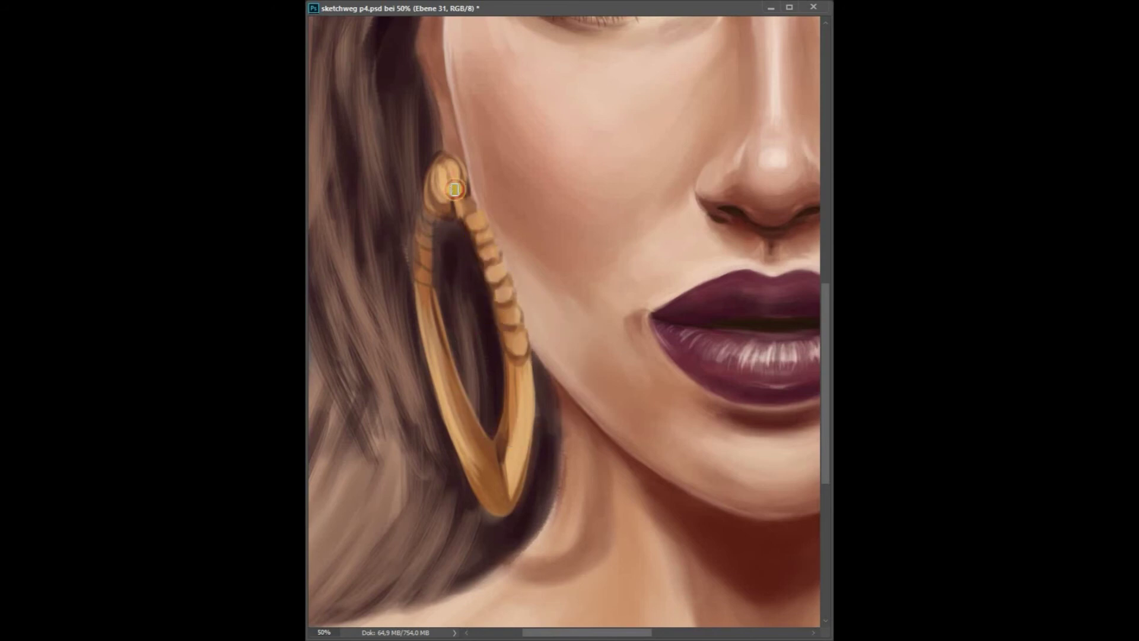
pyautogui.moveTo(430, 224)
pyautogui.mouseDown()
pyautogui.moveTo(421, 257)
pyautogui.moveTo(432, 219)
pyautogui.mouseUp()
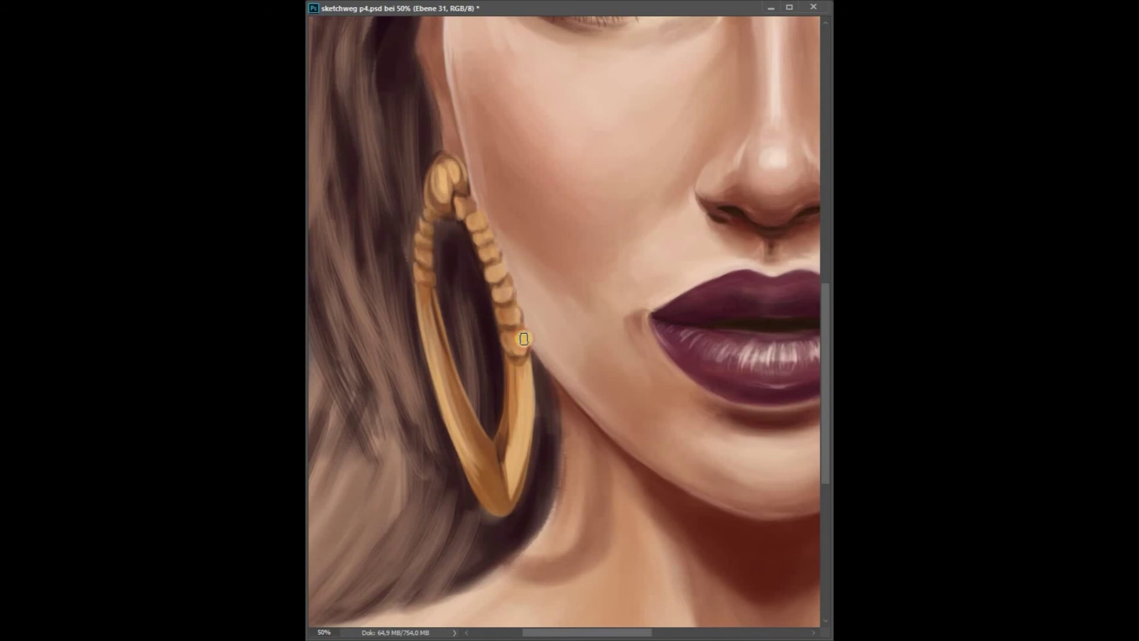
# Step: Add gold highlights to the earring's knob, ridges and both hoop edges
pyautogui.press('c')
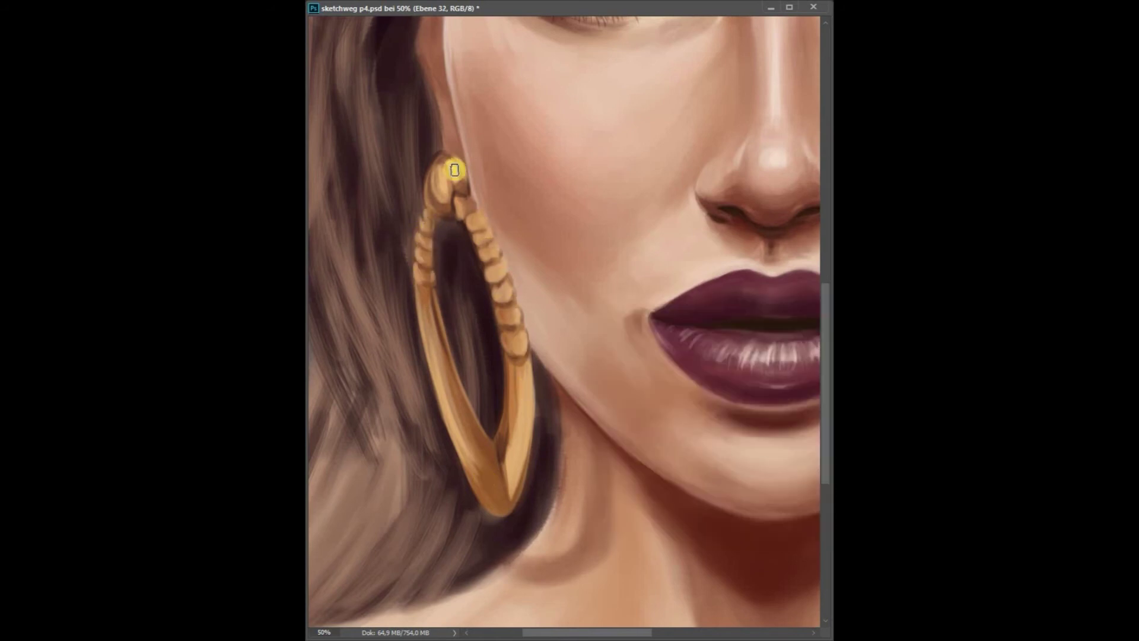
pyautogui.moveTo(441, 196)
pyautogui.mouseDown()
pyautogui.moveTo(492, 264)
pyautogui.moveTo(523, 344)
pyautogui.mouseUp()
pyautogui.moveTo(426, 226); pyautogui.dragTo(424, 261)
pyautogui.moveTo(522, 439)
pyautogui.mouseDown()
pyautogui.moveTo(530, 406)
pyautogui.moveTo(451, 451)
pyautogui.mouseUp()
pyautogui.moveTo(416, 296); pyautogui.dragTo(439, 416)
pyautogui.moveTo(445, 173); pyautogui.dragTo(453, 181)
pyautogui.moveTo(508, 284)
pyautogui.mouseDown()
pyautogui.moveTo(511, 394)
pyautogui.moveTo(475, 421)
pyautogui.mouseUp()
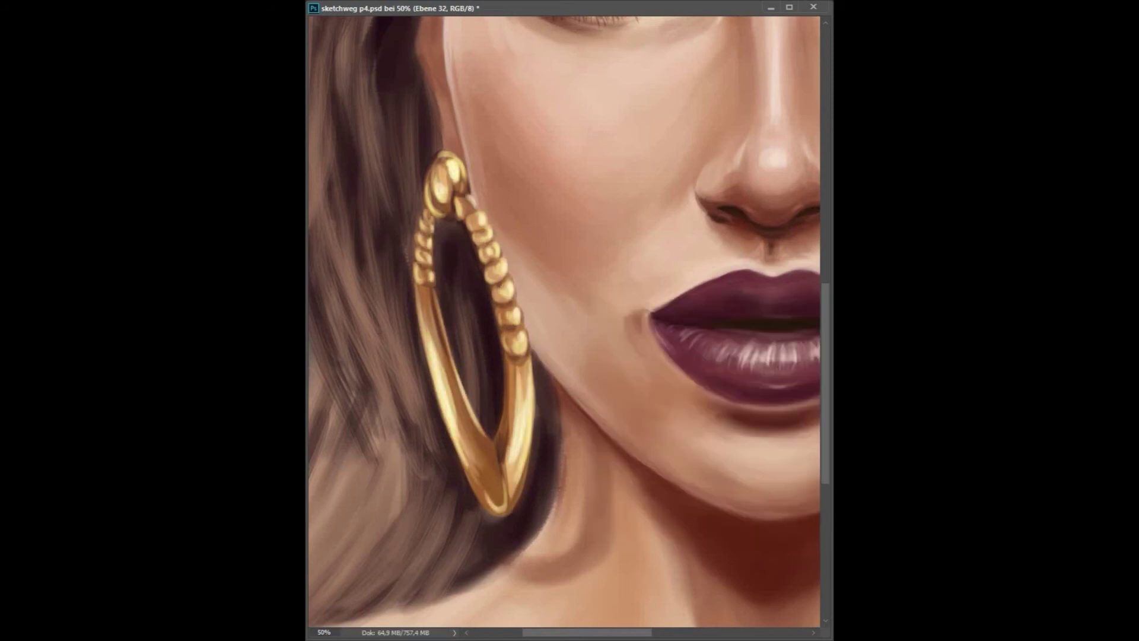
# Step: Copy the finished earring to the other ear, rotate it upright, and save
pyautogui.hotkey('ctrl', 'j')
pyautogui.moveTo(474, 332); pyautogui.dragTo(656, 257)
pyautogui.hotkey('ctrl', 't')
pyautogui.moveTo(725, 275); pyautogui.dragTo(682, 91)
pyautogui.press('Return')
pyautogui.hotkey('ctrl', 's')
# Step: Shade the copied hoop's top edge and band and define the beads on its right side
pyautogui.click(696, 85)
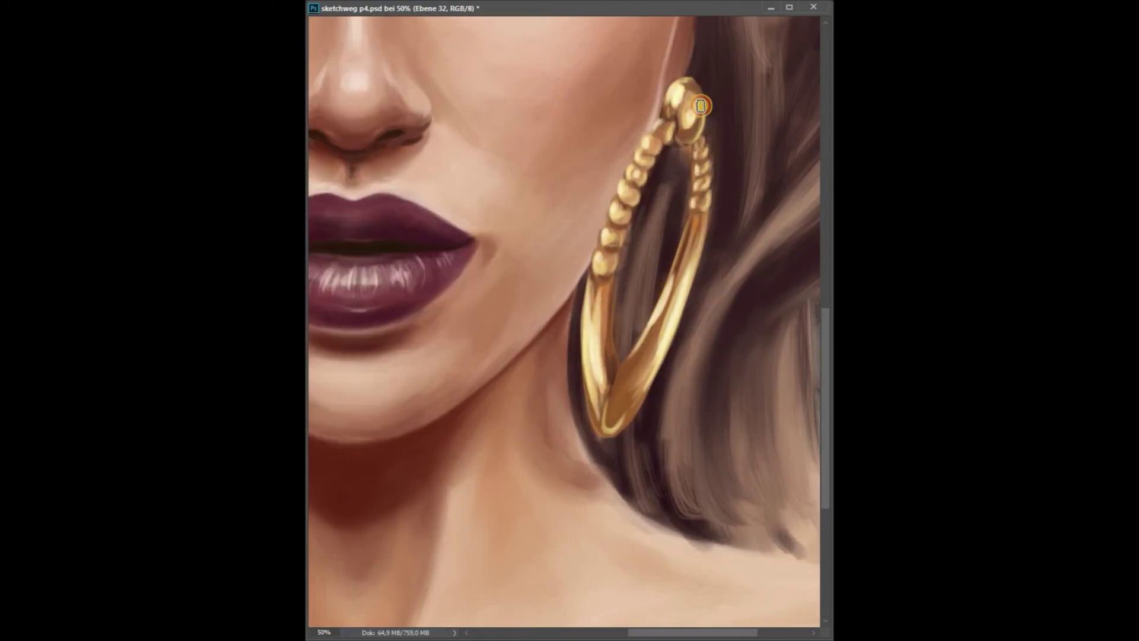
pyautogui.moveTo(712, 150)
pyautogui.mouseDown()
pyautogui.moveTo(611, 287)
pyautogui.moveTo(616, 368)
pyautogui.mouseUp()
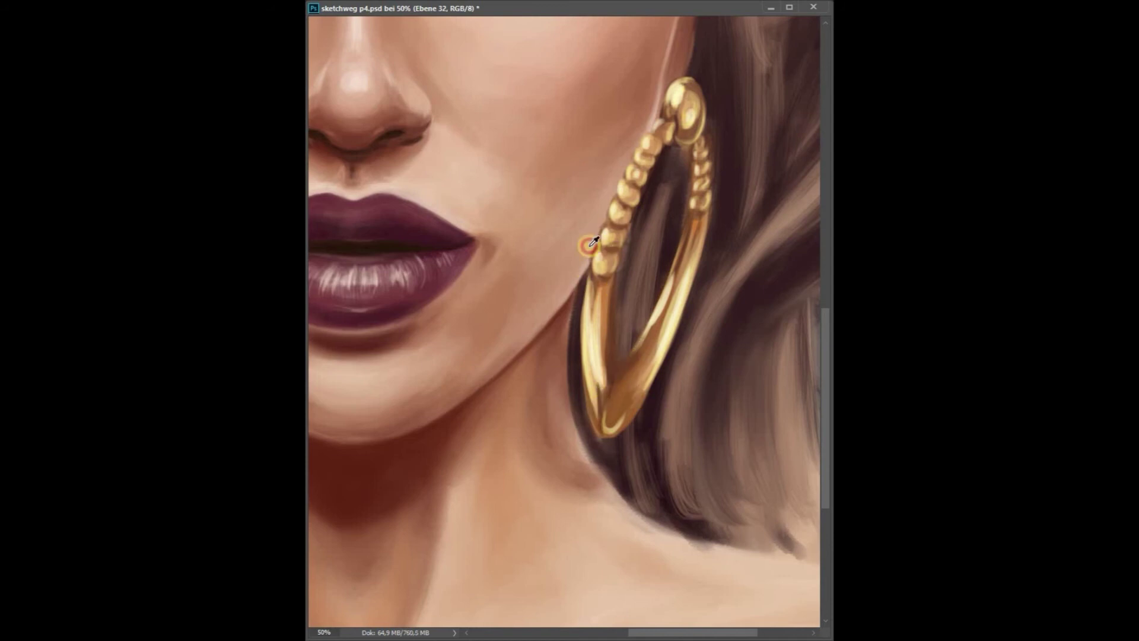
pyautogui.moveTo(615, 297); pyautogui.dragTo(607, 415)
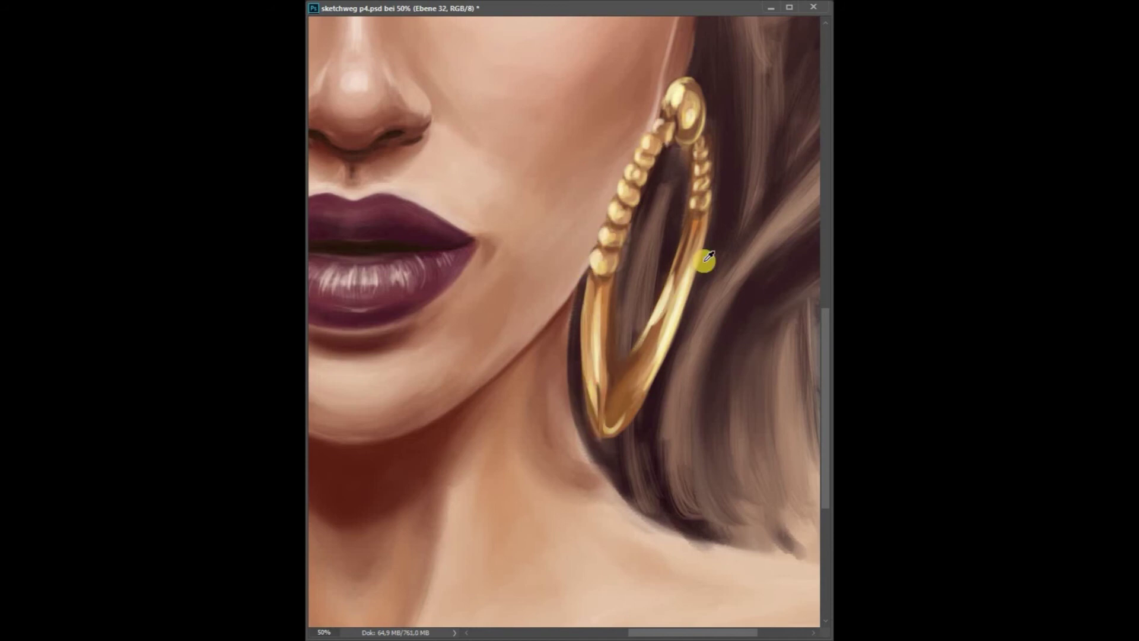
pyautogui.moveTo(696, 203); pyautogui.dragTo(720, 143)
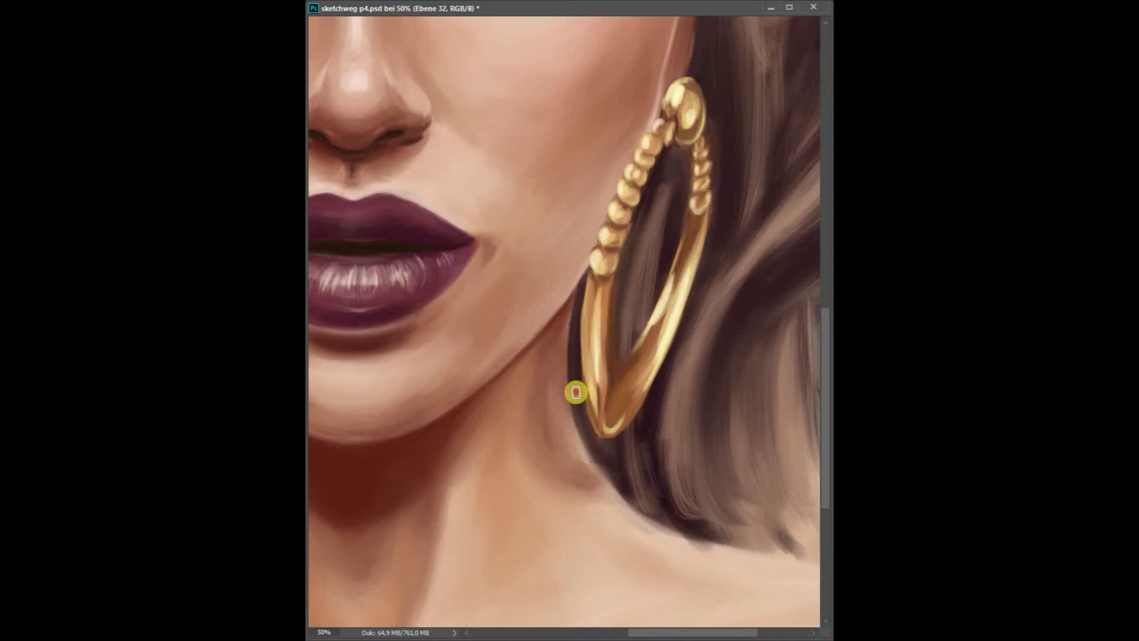
pyautogui.hotkey('ctrl', 'shift', 'alt', 'n')
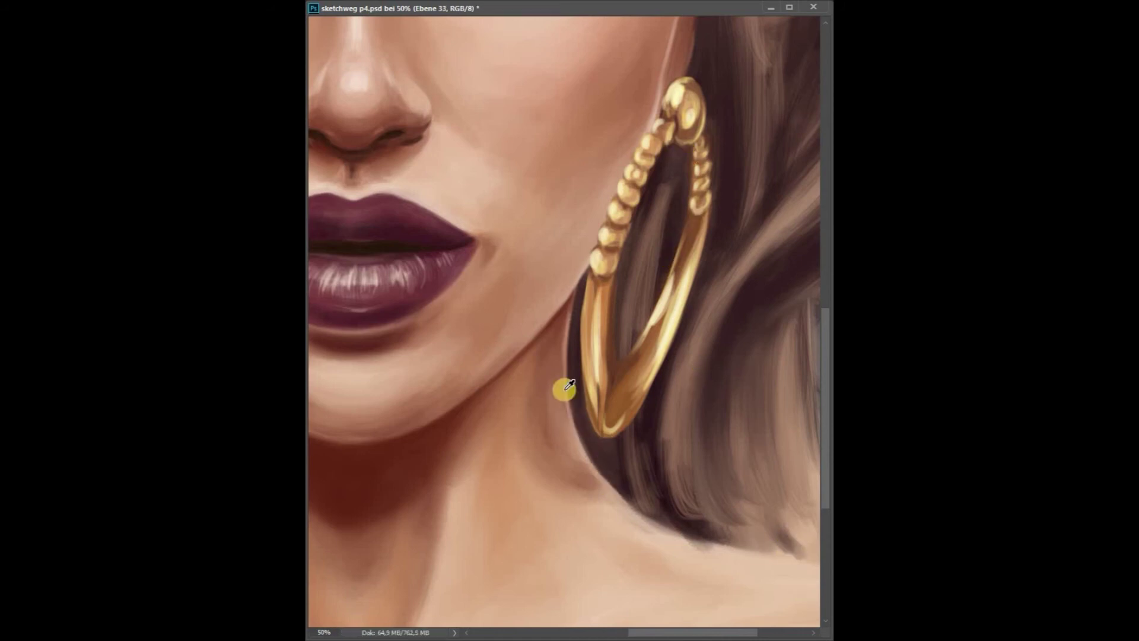
pyautogui.moveTo(878, 557); pyautogui.dragTo(683, 466)
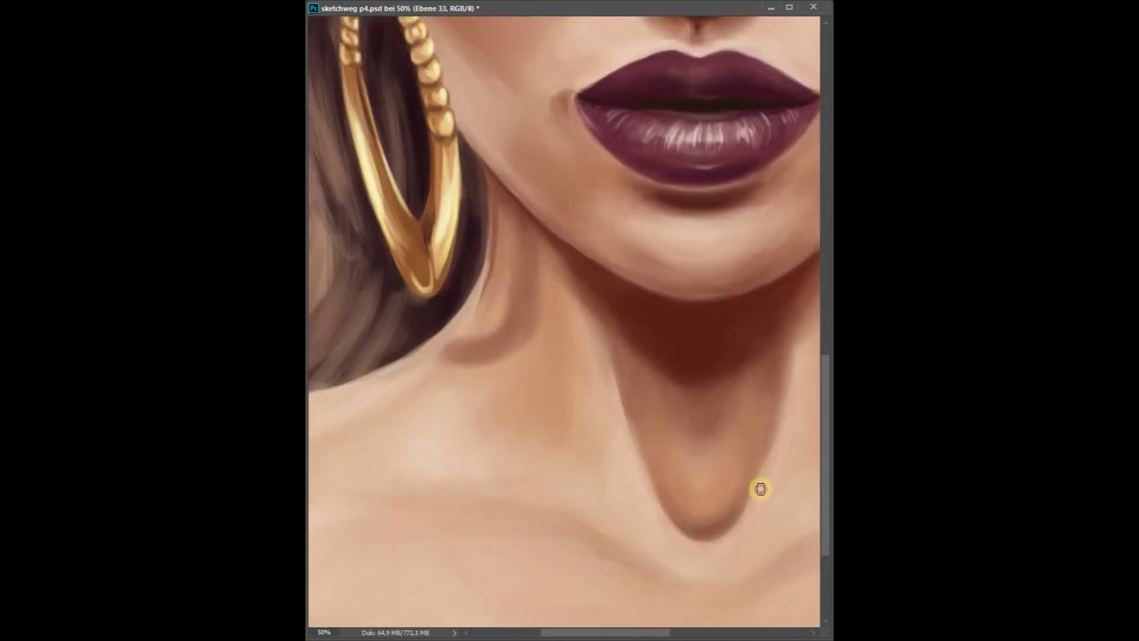
# Step: Paint a dark curved neck shadow, soften the V-shaped throat shadow, and fit the portrait on screen
pyautogui.moveTo(761, 488); pyautogui.dragTo(781, 416)
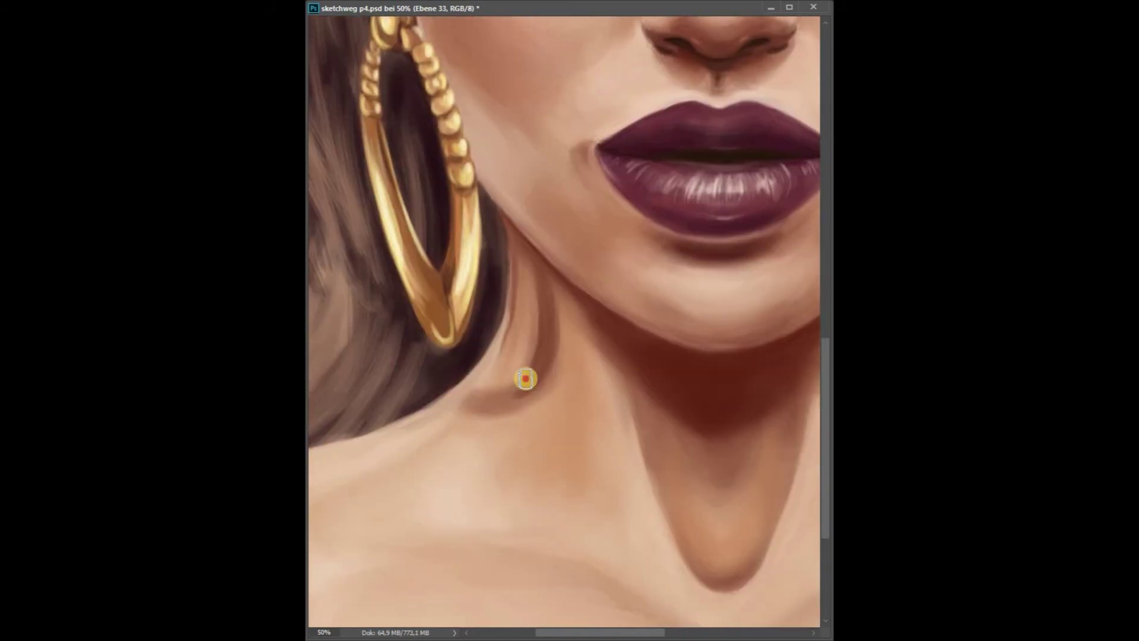
pyautogui.moveTo(524, 376); pyautogui.dragTo(459, 403)
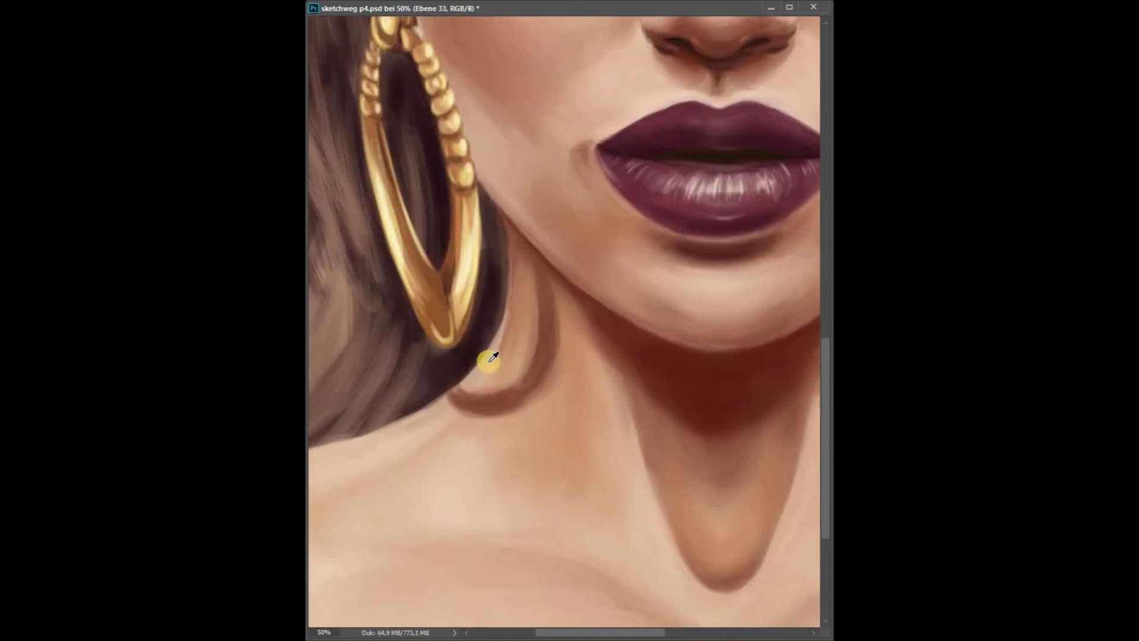
pyautogui.moveTo(510, 338); pyautogui.dragTo(406, 255)
pyautogui.moveTo(698, 363); pyautogui.dragTo(623, 478)
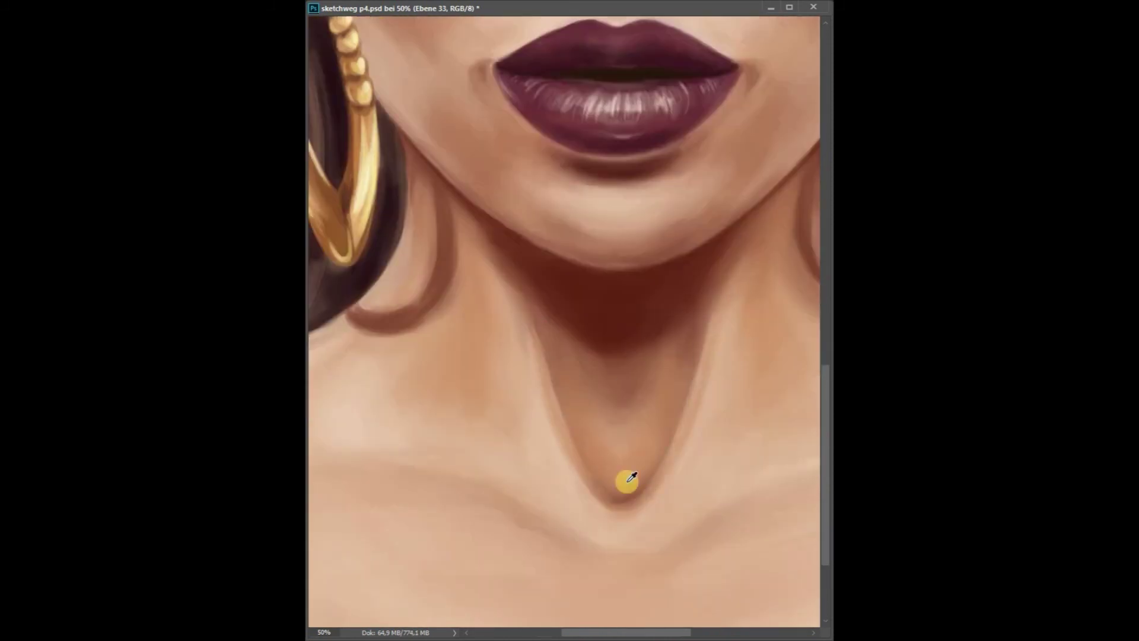
pyautogui.moveTo(521, 349); pyautogui.dragTo(521, 338)
pyautogui.hotkey('ctrl', '0')
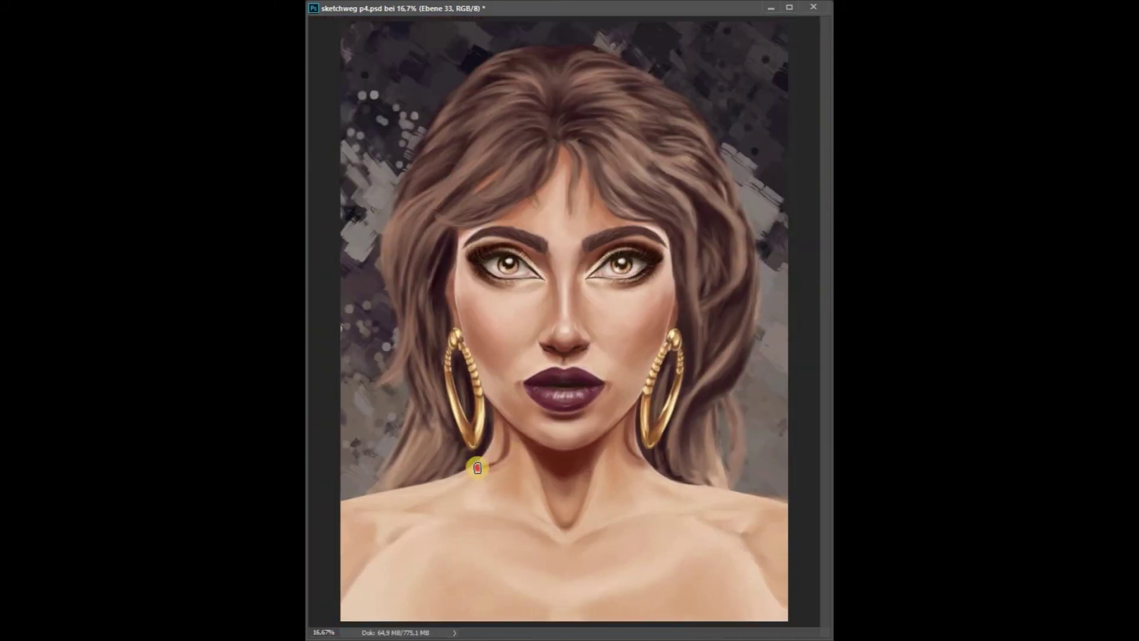
# Step: Dab deeper shading where the neck meets the shoulder, on both cheeks and around the left eye
pyautogui.moveTo(471, 468); pyautogui.dragTo(500, 465)
pyautogui.click(635, 496)
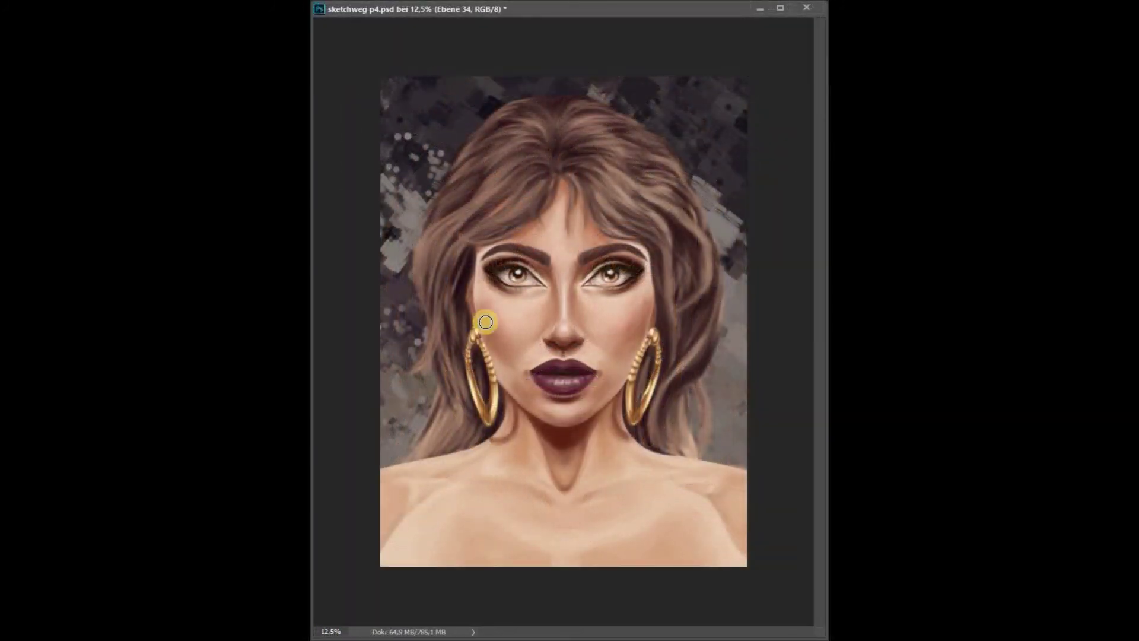
pyautogui.click(515, 127)
pyautogui.click(603, 348)
pyautogui.click(542, 298)
pyautogui.click(485, 287)
pyautogui.click(667, 186)
# Step: Darken the neck below the chin and paint chin-sampled skin tone across the lower chest
pyautogui.moveTo(562, 448); pyautogui.dragTo(528, 417)
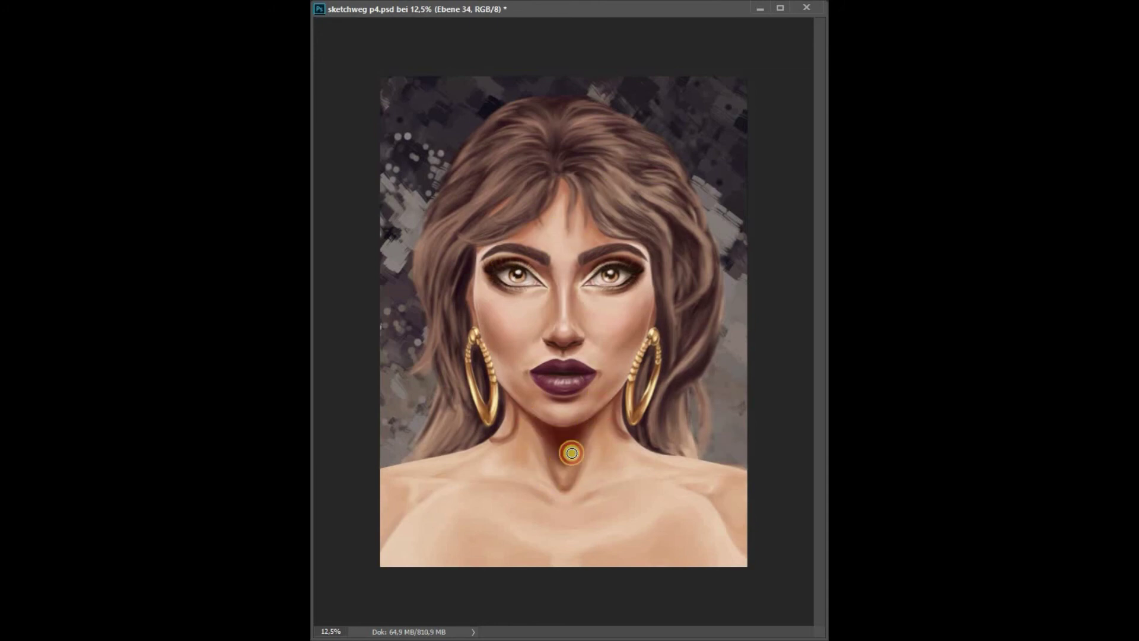
pyautogui.click(560, 461)
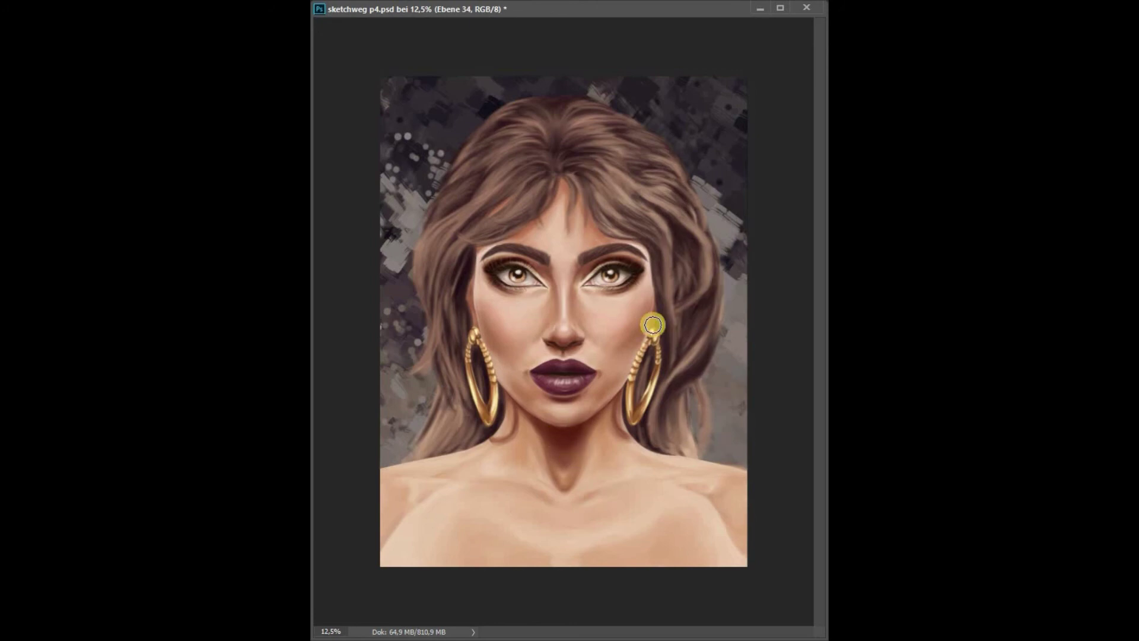
pyautogui.keyDown('alt'); pyautogui.click(621, 413); pyautogui.keyUp('alt')
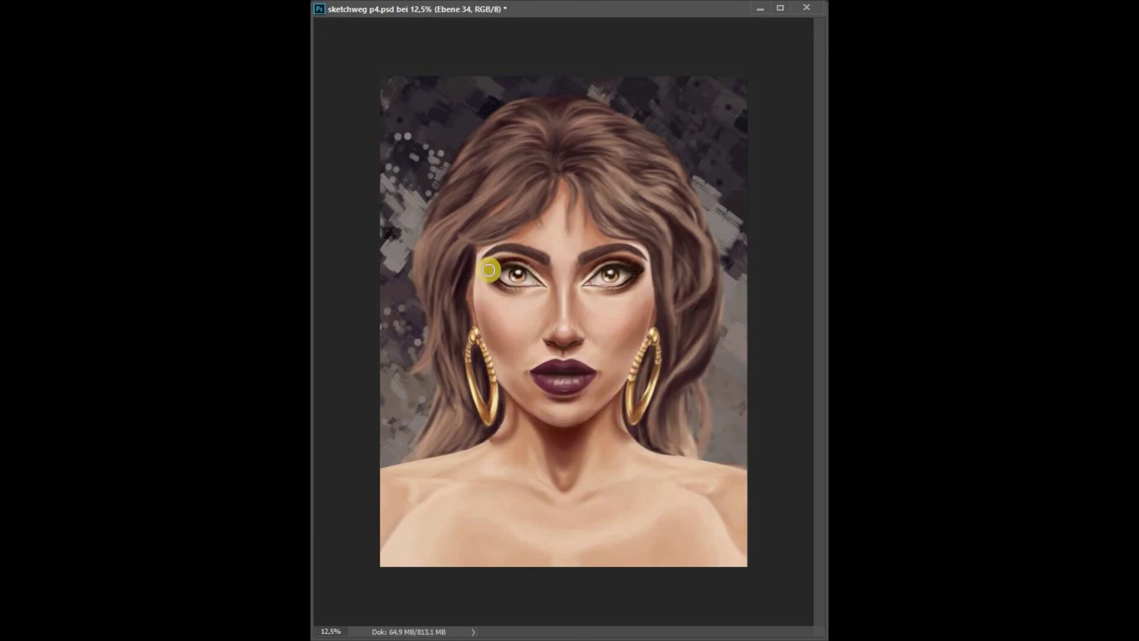
pyautogui.moveTo(564, 532); pyautogui.dragTo(663, 532)
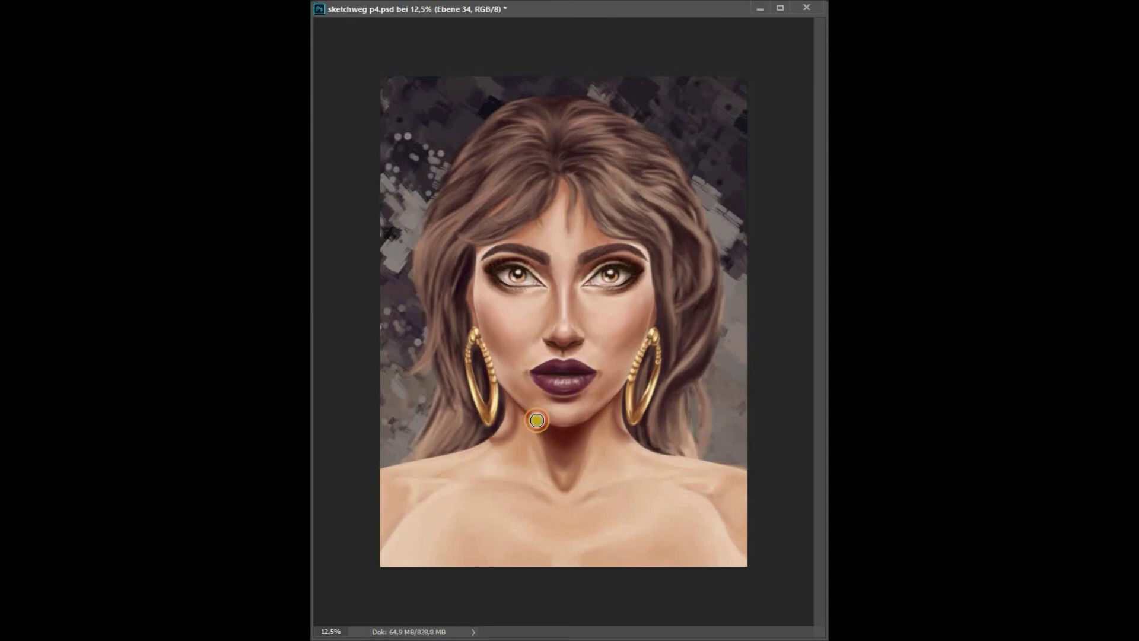
# Step: On new layers, paint tone near the left eye, from chin to forehead, and across the hair
pyautogui.hotkey('ctrl', 'shift', 'alt', 'n')
pyautogui.moveTo(501, 268)
pyautogui.mouseDown()
pyautogui.moveTo(547, 283)
pyautogui.moveTo(566, 348)
pyautogui.mouseUp()
pyautogui.moveTo(547, 421)
pyautogui.mouseDown()
pyautogui.moveTo(522, 234)
pyautogui.moveTo(585, 198)
pyautogui.moveTo(486, 422)
pyautogui.moveTo(477, 366)
pyautogui.moveTo(684, 325)
pyautogui.moveTo(650, 439)
pyautogui.moveTo(595, 173)
pyautogui.moveTo(429, 231)
pyautogui.moveTo(455, 333)
pyautogui.mouseUp()
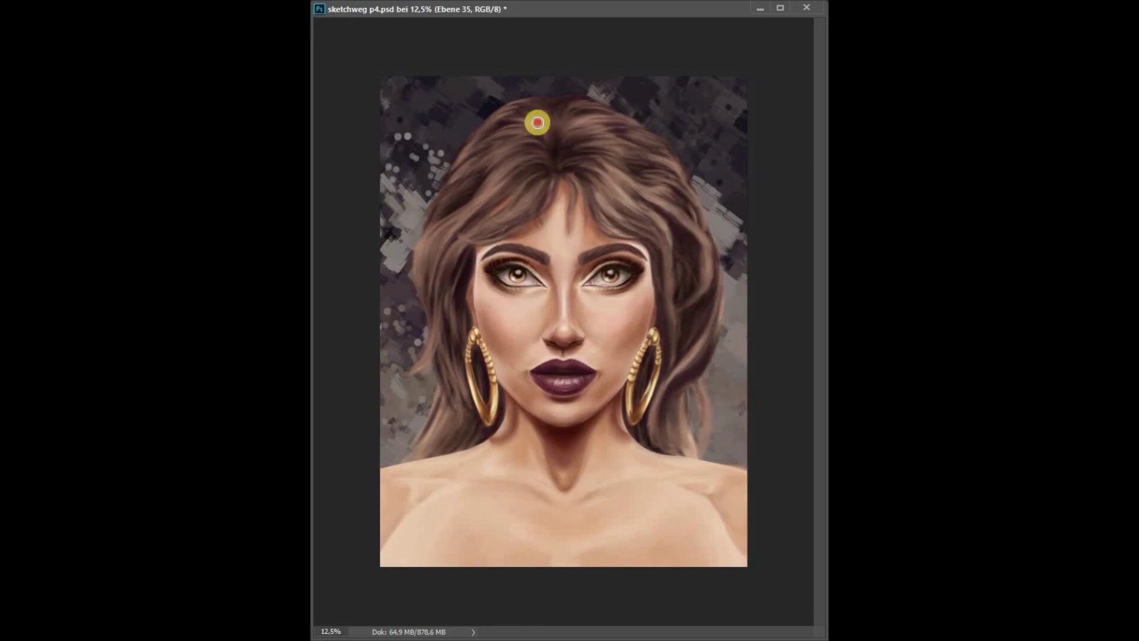
pyautogui.hotkey('ctrl', 'shift', 'alt', 'n')
pyautogui.keyDown('alt'); pyautogui.keyDown('shift'); pyautogui.rightClick(700, 377); pyautogui.keyUp('shift'); pyautogui.keyUp('alt')
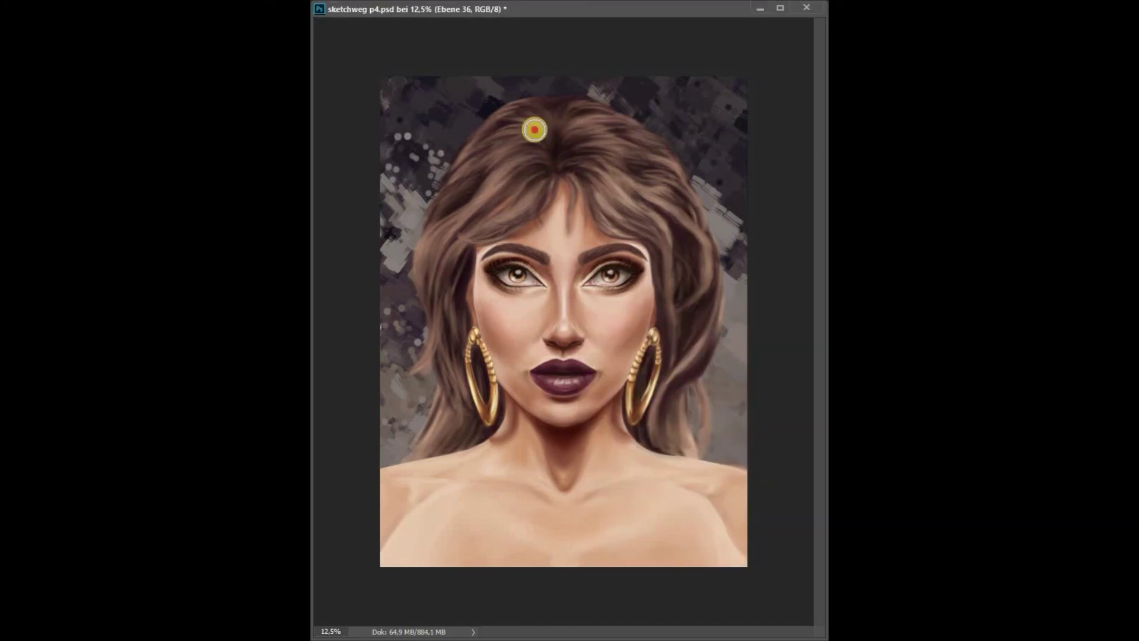
pyautogui.moveTo(533, 127)
pyautogui.mouseDown()
pyautogui.moveTo(665, 198)
pyautogui.moveTo(451, 184)
pyautogui.moveTo(668, 399)
pyautogui.moveTo(610, 318)
pyautogui.moveTo(442, 410)
pyautogui.moveTo(482, 398)
pyautogui.mouseUp()
# Step: Paint gold highlights on both hoop earrings on a new layer, then save the file
pyautogui.hotkey('ctrl', 'shift', 'alt', 'n')
pyautogui.keyDown('alt'); pyautogui.keyDown('shift'); pyautogui.rightClick(656, 374); pyautogui.keyUp('shift'); pyautogui.keyUp('alt')
pyautogui.moveTo(647, 391)
pyautogui.mouseDown()
pyautogui.moveTo(643, 350)
pyautogui.moveTo(646, 359)
pyautogui.mouseUp()
pyautogui.moveTo(498, 412); pyautogui.dragTo(465, 386)
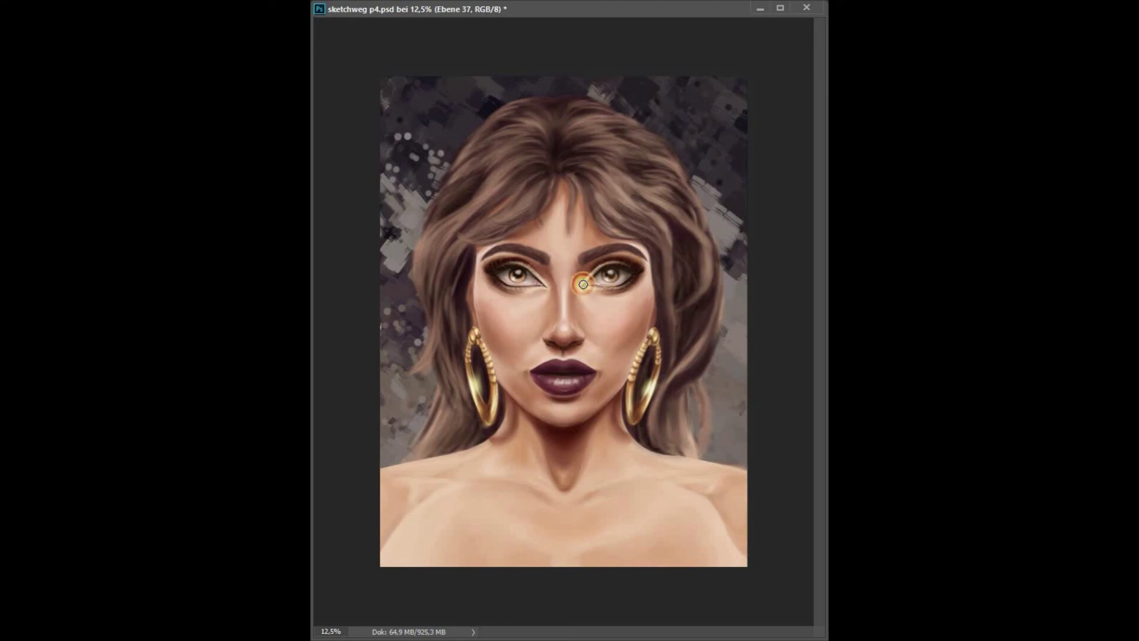
pyautogui.hotkey('ctrl', 'u')
pyautogui.press('Return')
pyautogui.hotkey('ctrl', 's')
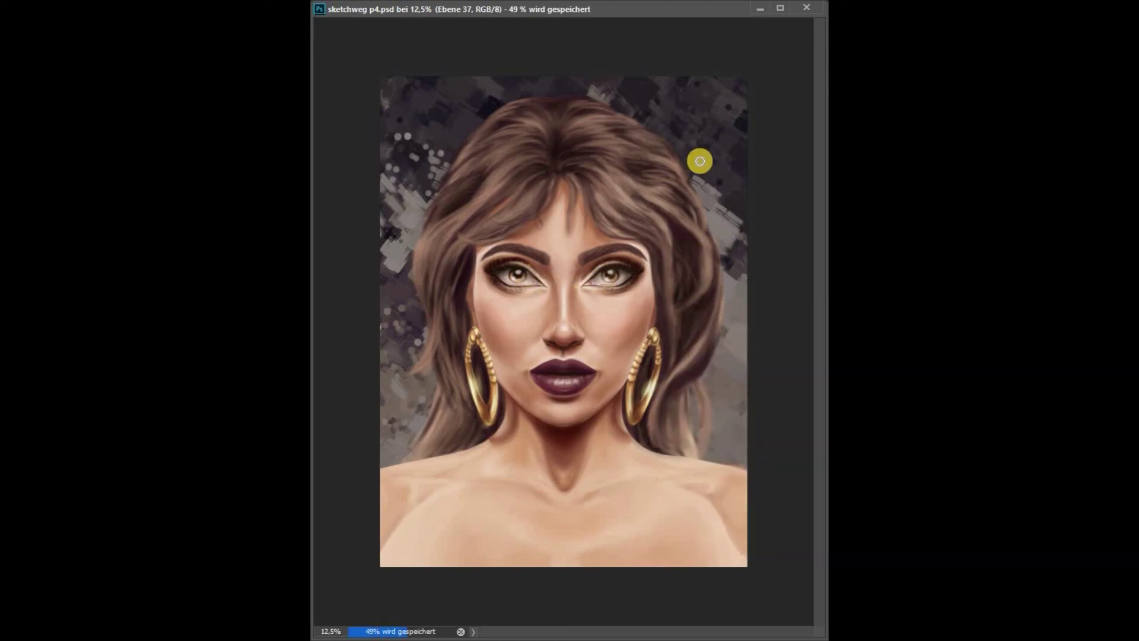
# Step: Set angle jitter in the brush's Shape Dynamics settings
pyautogui.click(660, 13)
pyautogui.click(742, 101)
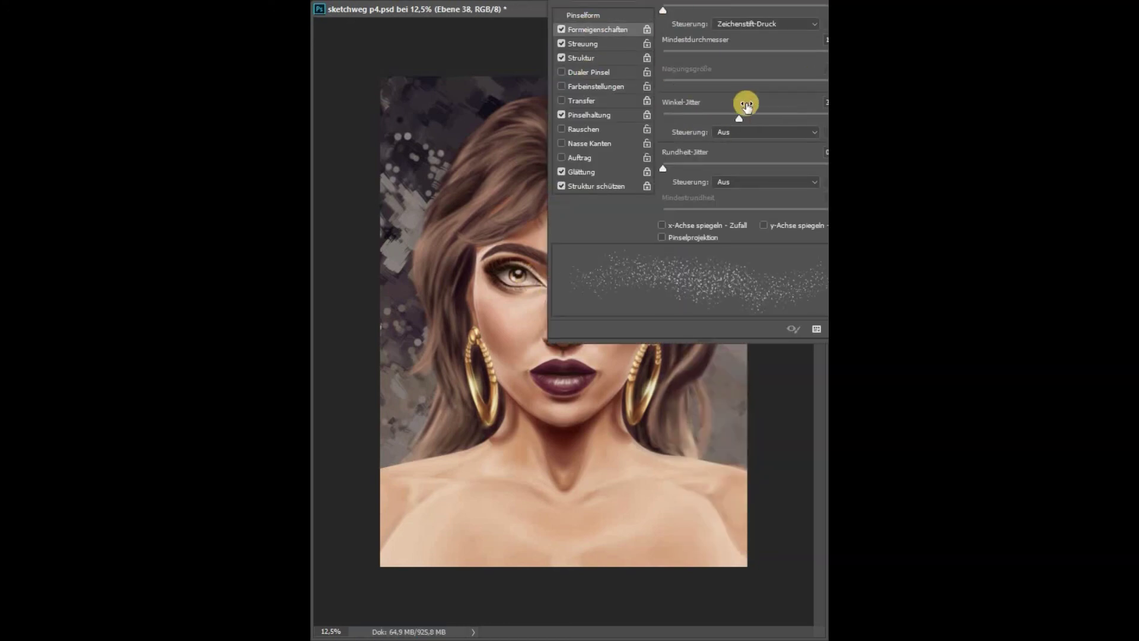
pyautogui.press('Return')
# Step: Scatter freckle texture over the cheek and chest, undoing the speckles on the chest
pyautogui.hotkey('ctrl', '+')
pyautogui.hotkey('ctrl', '+')
pyautogui.hotkey('ctrl', '+')
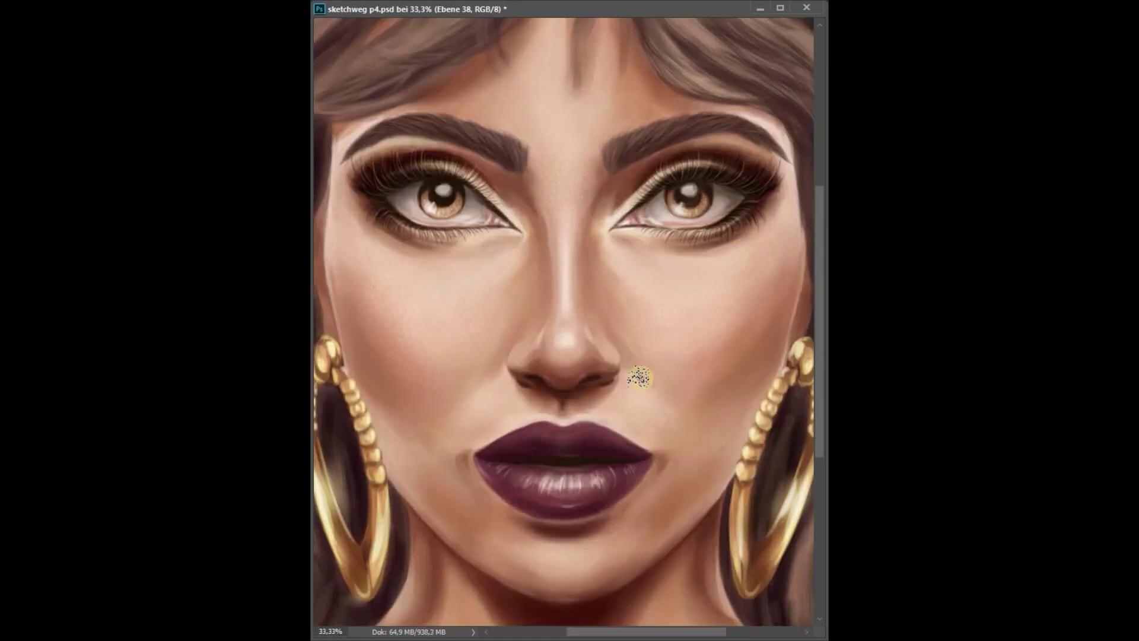
pyautogui.hotkey('ctrl', '-')
pyautogui.hotkey('ctrl', '-')
pyautogui.scroll(-1, 563, 320)
pyautogui.moveTo(432, 539); pyautogui.dragTo(578, 593)
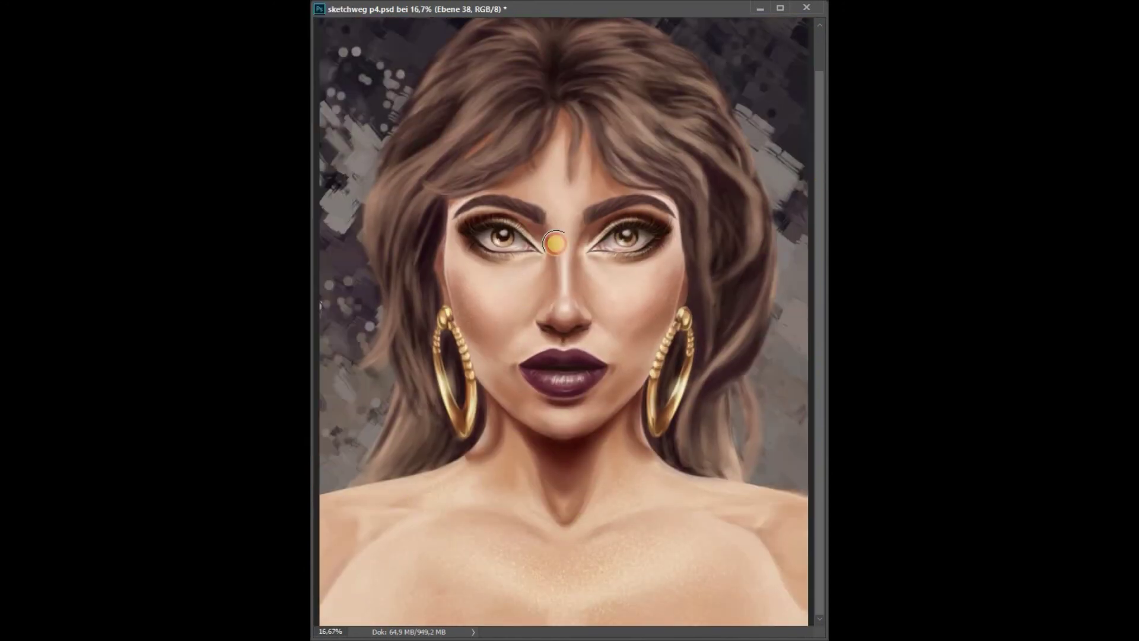
pyautogui.hotkey('ctrl', 'z')
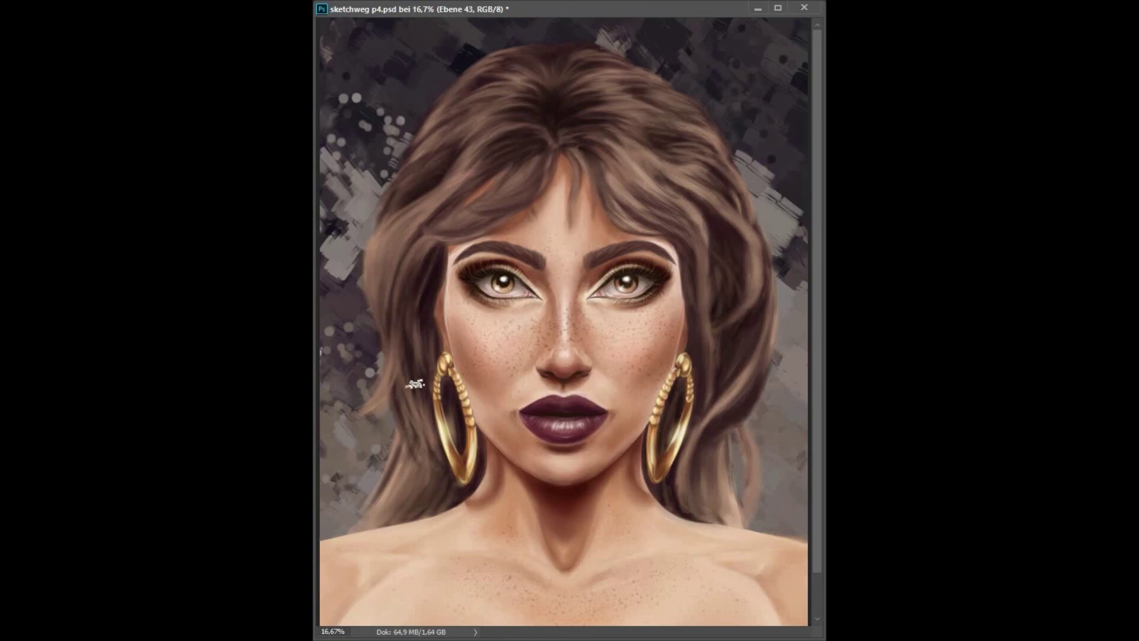
# Step: Add freckles across the forehead and blend the hair at the crown, temples and around both earrings
pyautogui.moveTo(483, 102)
pyautogui.mouseDown()
pyautogui.moveTo(626, 93)
pyautogui.moveTo(520, 71)
pyautogui.moveTo(655, 89)
pyautogui.moveTo(536, 102)
pyautogui.moveTo(613, 183)
pyautogui.moveTo(648, 122)
pyautogui.moveTo(585, 102)
pyautogui.mouseUp()
pyautogui.moveTo(428, 134)
pyautogui.mouseDown()
pyautogui.moveTo(541, 102)
pyautogui.moveTo(682, 118)
pyautogui.mouseUp()
pyautogui.moveTo(682, 178); pyautogui.dragTo(414, 252)
pyautogui.moveTo(715, 377); pyautogui.dragTo(682, 516)
pyautogui.moveTo(732, 436); pyautogui.dragTo(702, 528)
pyautogui.moveTo(759, 374); pyautogui.dragTo(712, 501)
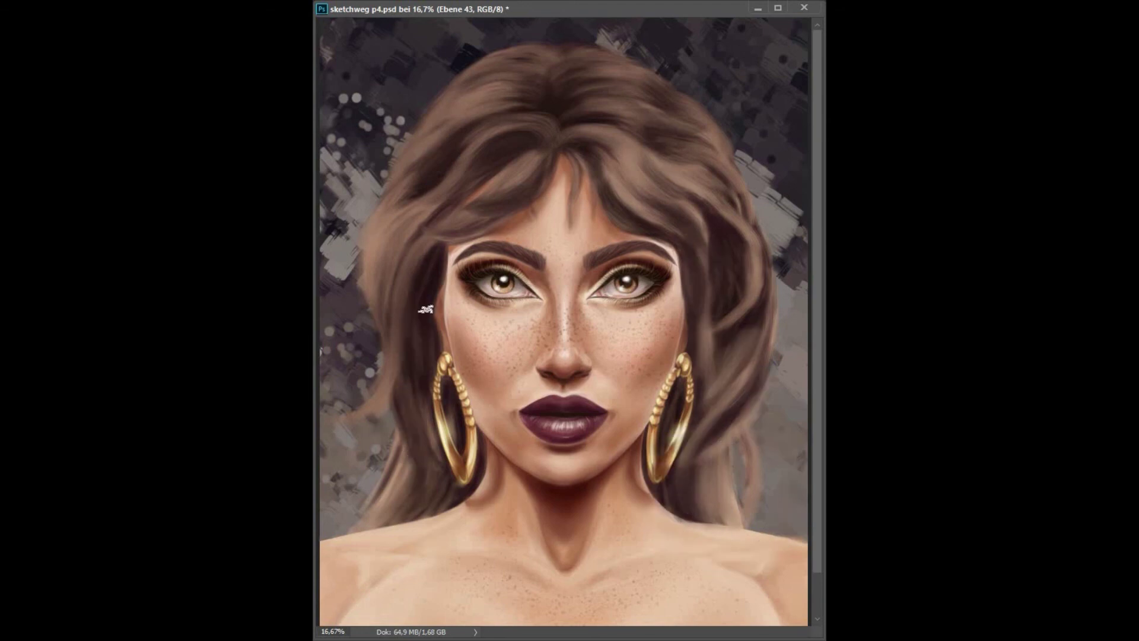
pyautogui.moveTo(407, 433); pyautogui.dragTo(386, 513)
pyautogui.moveTo(742, 421); pyautogui.dragTo(712, 527)
pyautogui.moveTo(754, 451); pyautogui.dragTo(717, 522)
pyautogui.moveTo(741, 172)
pyautogui.mouseDown()
pyautogui.moveTo(691, 237)
pyautogui.moveTo(697, 332)
pyautogui.mouseUp()
# Step: On a new layer, paint lighter highlight strokes along the top and both sides of the hair
pyautogui.press('F5')
pyautogui.press('F5')
pyautogui.hotkey('ctrl', 'shift', 'alt', 'n')
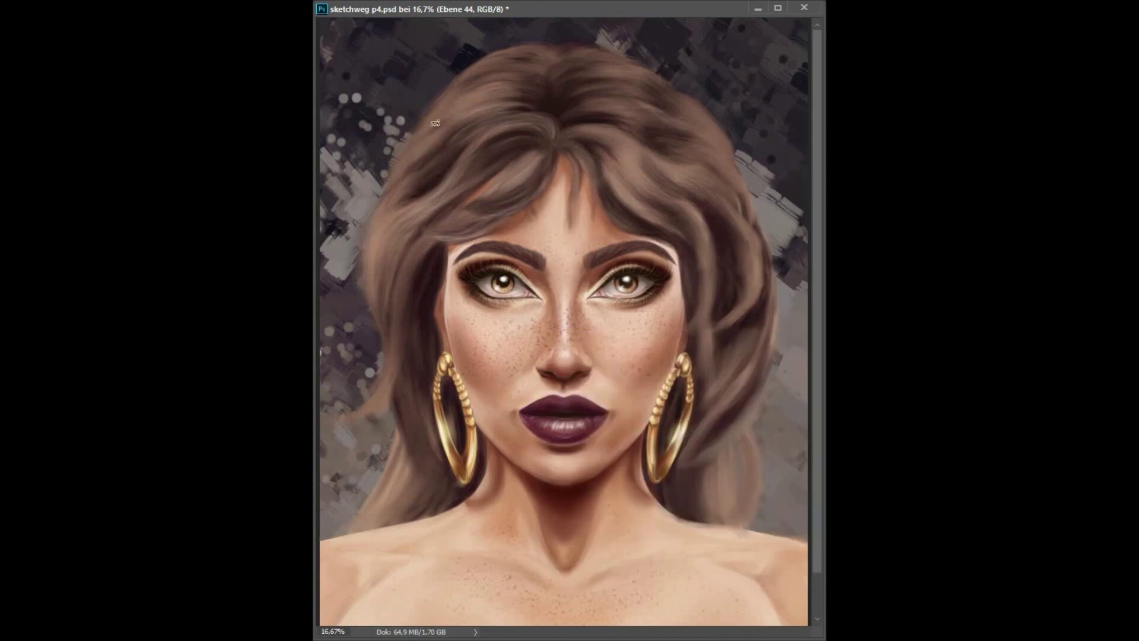
pyautogui.moveTo(382, 193); pyautogui.dragTo(382, 359)
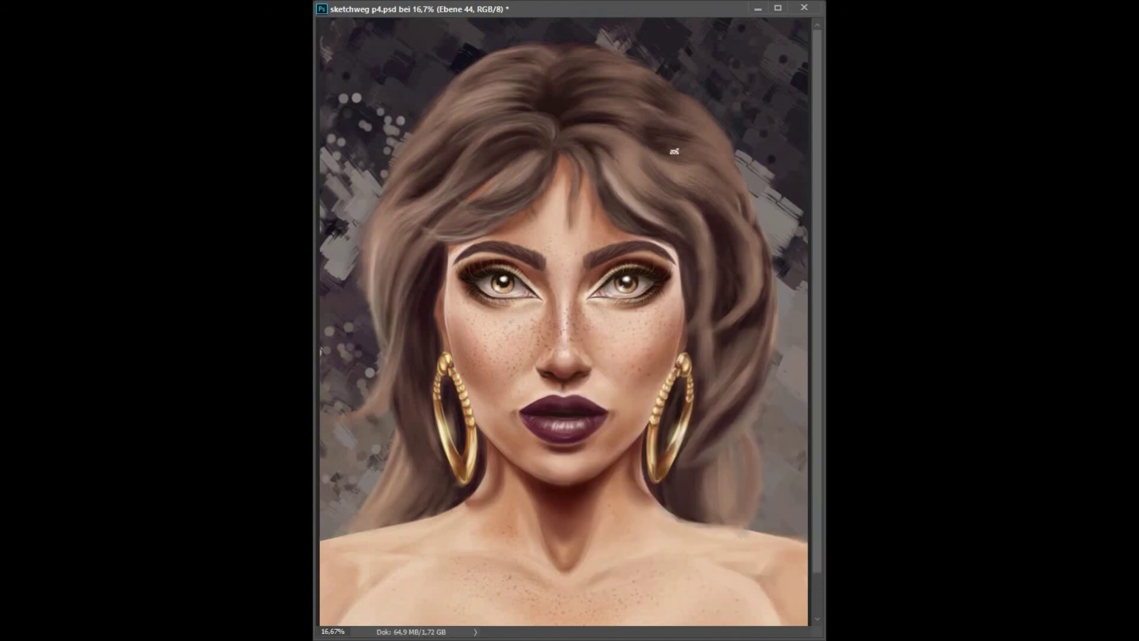
pyautogui.moveTo(600, 140); pyautogui.dragTo(585, 94)
pyautogui.moveTo(493, 54); pyautogui.dragTo(641, 89)
pyautogui.moveTo(711, 119); pyautogui.dragTo(731, 273)
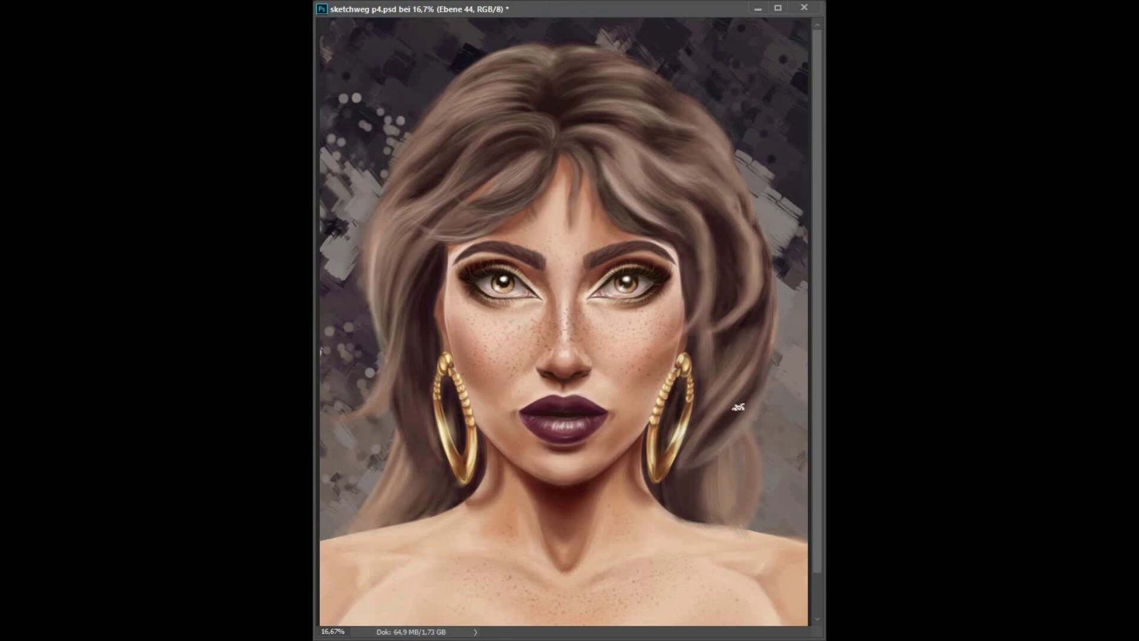
pyautogui.moveTo(755, 332); pyautogui.dragTo(754, 480)
pyautogui.moveTo(421, 291); pyautogui.dragTo(392, 510)
pyautogui.moveTo(534, 195); pyautogui.dragTo(475, 112)
pyautogui.hotkey('ctrl', 'alt', 'z')
pyautogui.hotkey('ctrl', 'alt', 'z')
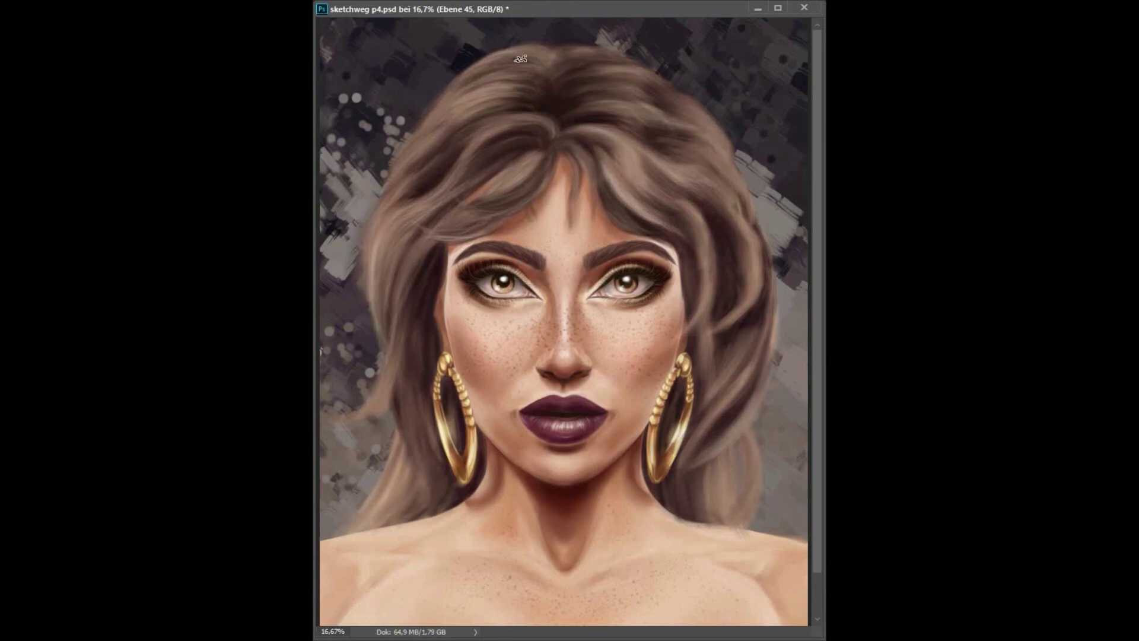
pyautogui.moveTo(454, 112)
pyautogui.mouseDown()
pyautogui.moveTo(623, 77)
pyautogui.moveTo(600, 184)
pyautogui.moveTo(529, 184)
pyautogui.moveTo(424, 303)
pyautogui.moveTo(755, 267)
pyautogui.moveTo(682, 476)
pyautogui.moveTo(415, 499)
pyautogui.moveTo(419, 219)
pyautogui.mouseUp()
# Step: Undo the dark hair strokes and refine light and dark tones in the right-side hair
pyautogui.hotkey('ctrl', 'alt', 'z')
pyautogui.hotkey('ctrl', 'alt', 'z')
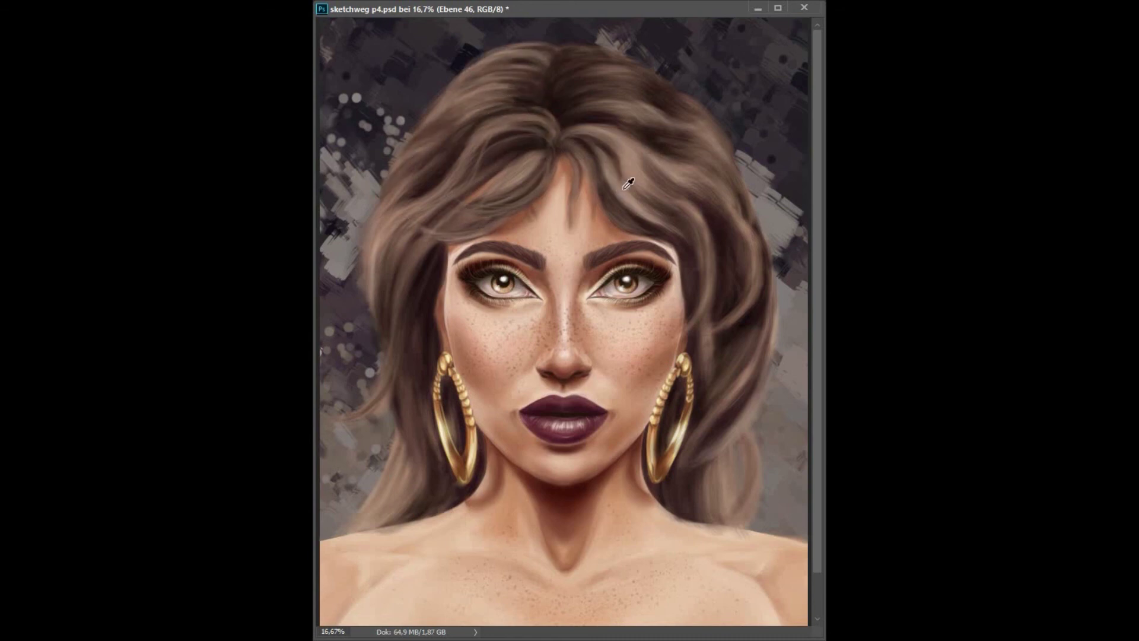
pyautogui.moveTo(613, 179)
pyautogui.mouseDown()
pyautogui.moveTo(415, 267)
pyautogui.moveTo(544, 120)
pyautogui.moveTo(737, 262)
pyautogui.moveTo(769, 271)
pyautogui.moveTo(689, 139)
pyautogui.mouseUp()
pyautogui.moveTo(532, 91)
pyautogui.mouseDown()
pyautogui.moveTo(732, 234)
pyautogui.moveTo(753, 330)
pyautogui.moveTo(732, 251)
pyautogui.mouseUp()
pyautogui.moveTo(600, 147)
pyautogui.mouseDown()
pyautogui.moveTo(465, 87)
pyautogui.moveTo(711, 241)
pyautogui.moveTo(392, 474)
pyautogui.moveTo(700, 499)
pyautogui.mouseUp()
pyautogui.moveTo(735, 321); pyautogui.dragTo(706, 246)
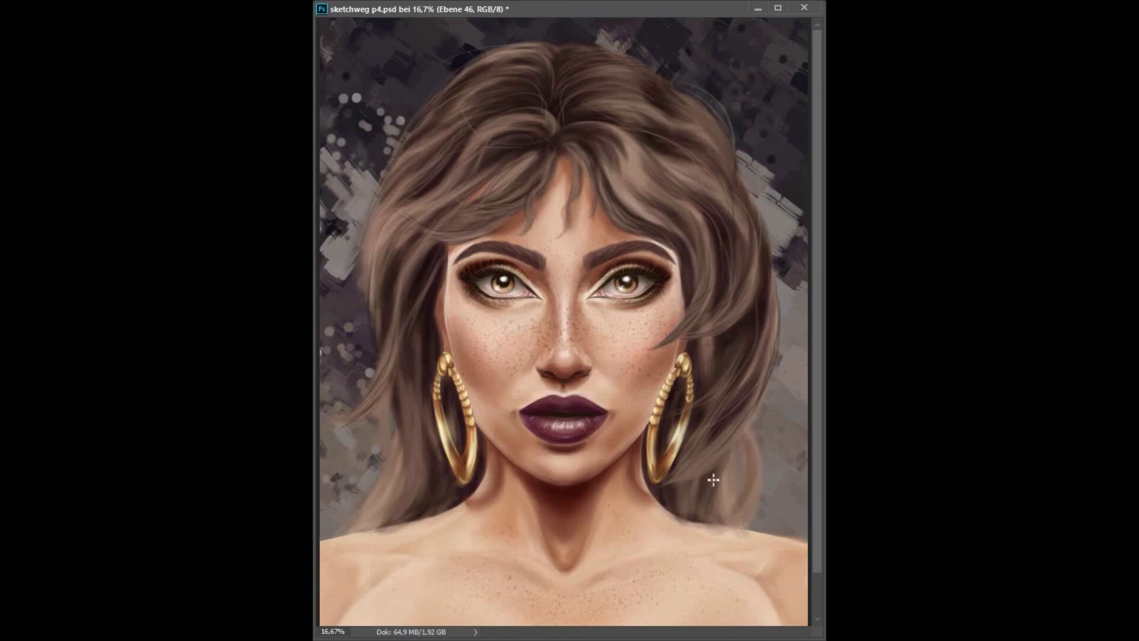
# Step: Paint light flyaway strands sweeping over the top and both sides of the hair
pyautogui.moveTo(641, 128)
pyautogui.mouseDown()
pyautogui.moveTo(415, 249)
pyautogui.moveTo(344, 409)
pyautogui.mouseUp()
pyautogui.moveTo(610, 181); pyautogui.dragTo(759, 338)
pyautogui.moveTo(688, 106); pyautogui.dragTo(747, 243)
pyautogui.moveTo(682, 290); pyautogui.dragTo(749, 433)
pyautogui.moveTo(415, 297); pyautogui.dragTo(350, 522)
pyautogui.moveTo(534, 72); pyautogui.dragTo(362, 314)
pyautogui.moveTo(558, 154); pyautogui.dragTo(344, 356)
pyautogui.moveTo(653, 95); pyautogui.dragTo(771, 415)
pyautogui.moveTo(711, 226); pyautogui.dragTo(659, 439)
pyautogui.moveTo(493, 220); pyautogui.dragTo(409, 338)
pyautogui.moveTo(444, 454); pyautogui.dragTo(344, 533)
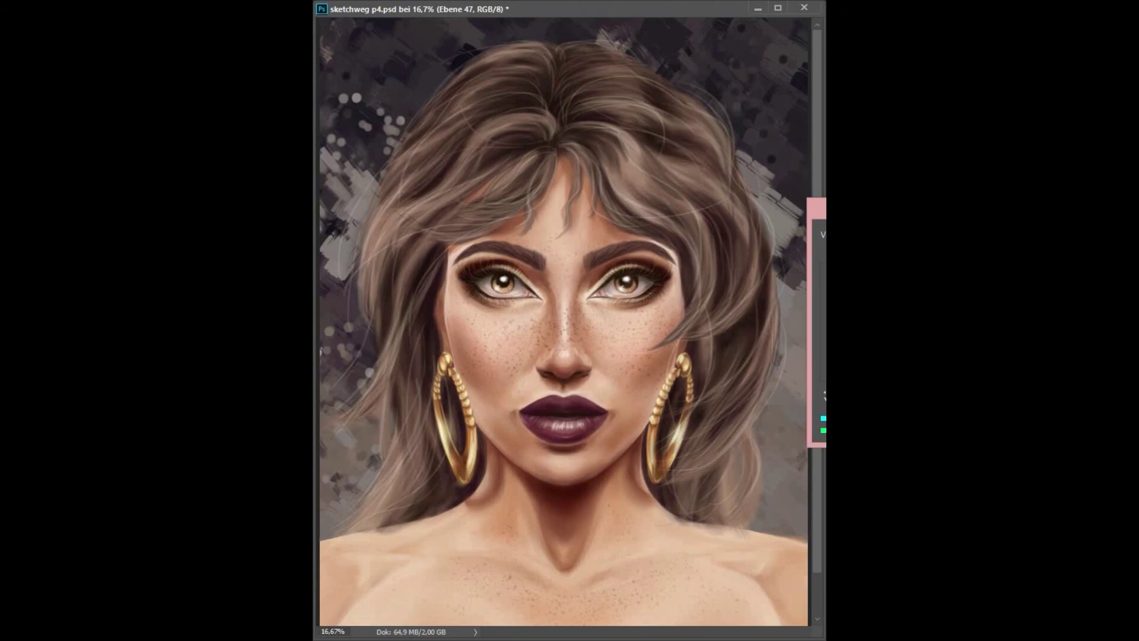
# Step: On a new layer with a new colour, add fine wispy strands around the head
pyautogui.hotkey('ctrl', 'shift', 'alt', 'n')
pyautogui.press('Return')
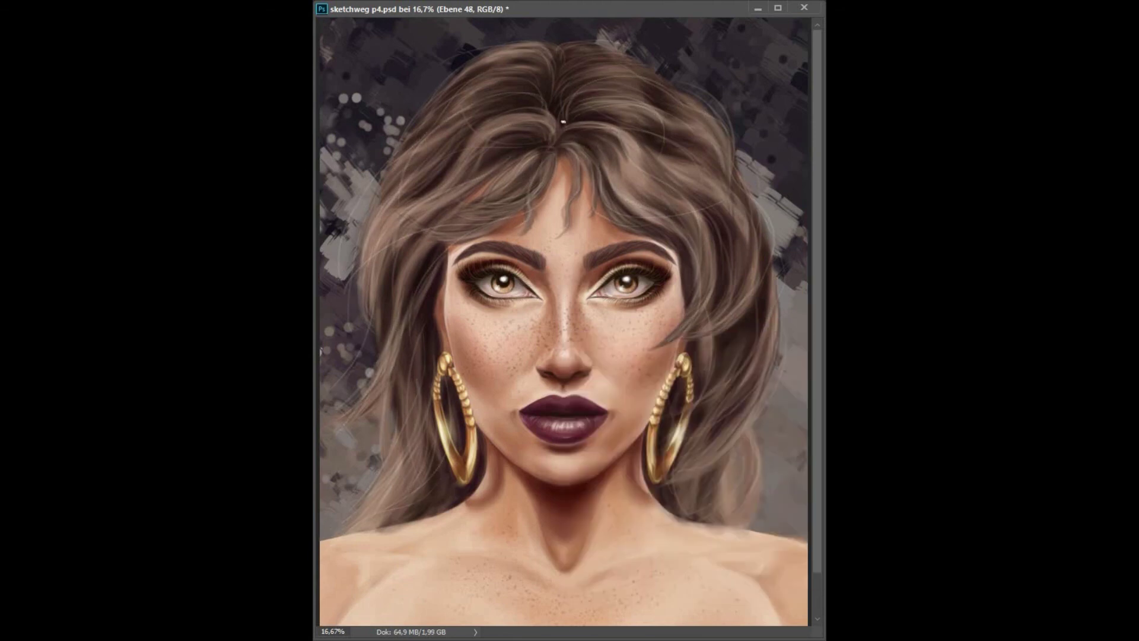
pyautogui.moveTo(548, 169); pyautogui.dragTo(332, 439)
pyautogui.moveTo(433, 350); pyautogui.dragTo(355, 516)
pyautogui.moveTo(765, 355); pyautogui.dragTo(729, 522)
pyautogui.moveTo(711, 243); pyautogui.dragTo(688, 409)
pyautogui.moveTo(415, 258); pyautogui.dragTo(332, 511)
pyautogui.moveTo(557, 36); pyautogui.dragTo(463, 83)
pyautogui.moveTo(469, 68); pyautogui.dragTo(365, 355)
pyautogui.moveTo(653, 145); pyautogui.dragTo(486, 208)
pyautogui.moveTo(727, 101); pyautogui.dragTo(706, 270)
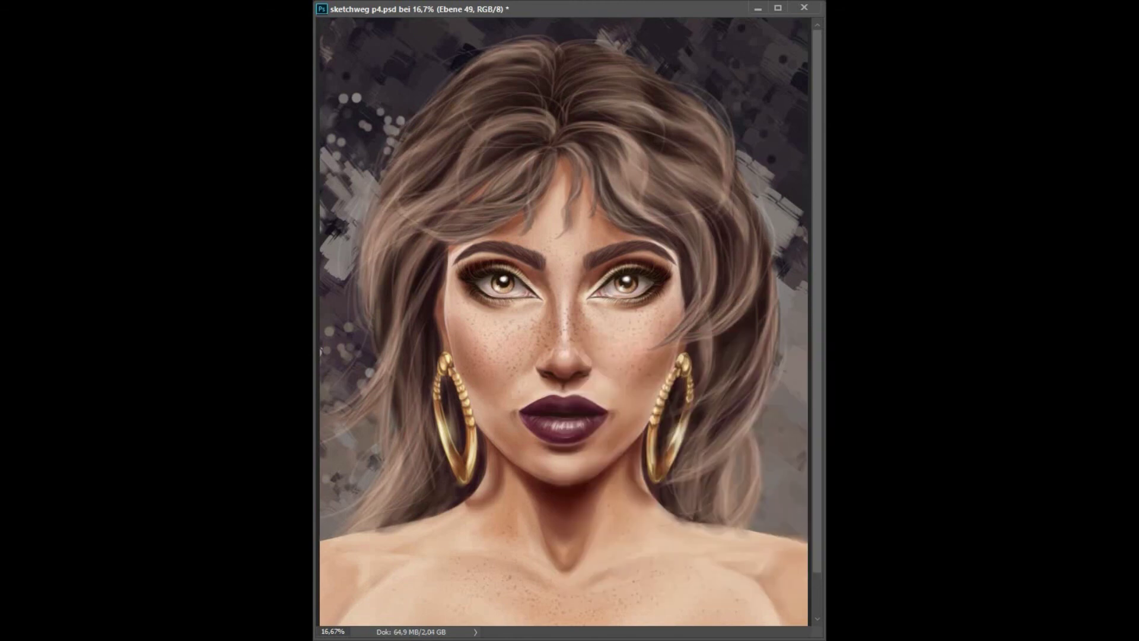
# Step: Add final flyaway strands over the top and sides, then merge the painted layers
pyautogui.moveTo(552, 115); pyautogui.dragTo(460, 155)
pyautogui.moveTo(728, 103); pyautogui.dragTo(667, 221)
pyautogui.moveTo(759, 231); pyautogui.dragTo(649, 382)
pyautogui.moveTo(771, 285); pyautogui.dragTo(644, 484)
pyautogui.moveTo(459, 217); pyautogui.dragTo(341, 403)
pyautogui.moveTo(418, 371); pyautogui.dragTo(345, 538)
pyautogui.moveTo(545, 150); pyautogui.dragTo(417, 307)
pyautogui.moveTo(587, 60); pyautogui.dragTo(391, 178)
pyautogui.moveTo(433, 142); pyautogui.dragTo(365, 329)
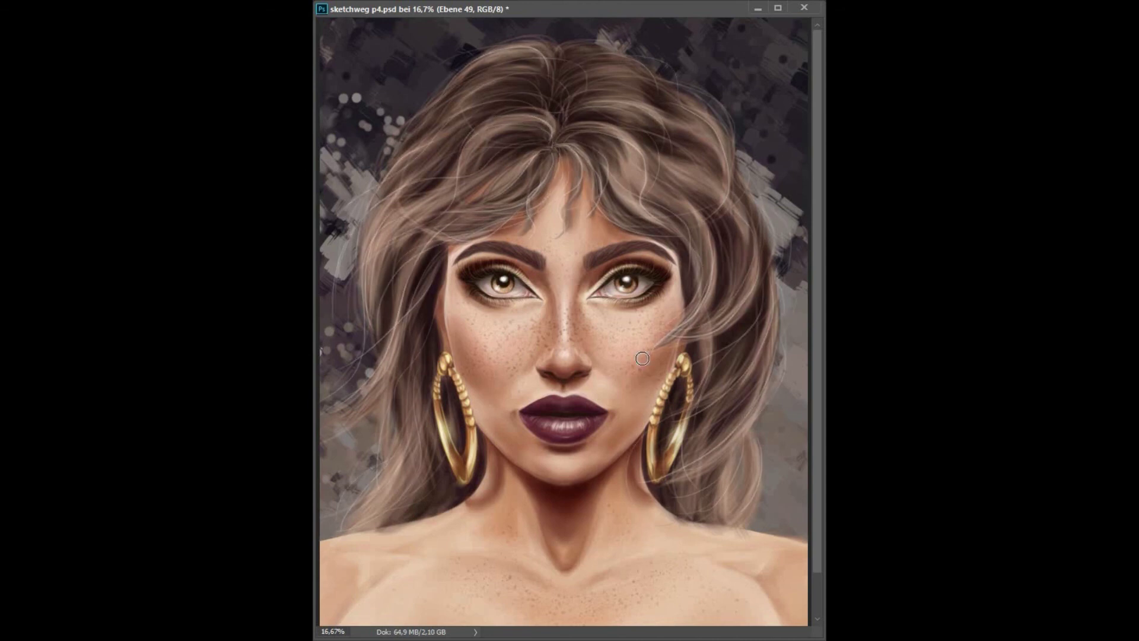
pyautogui.hotkey('ctrl', 'shift', 'e')
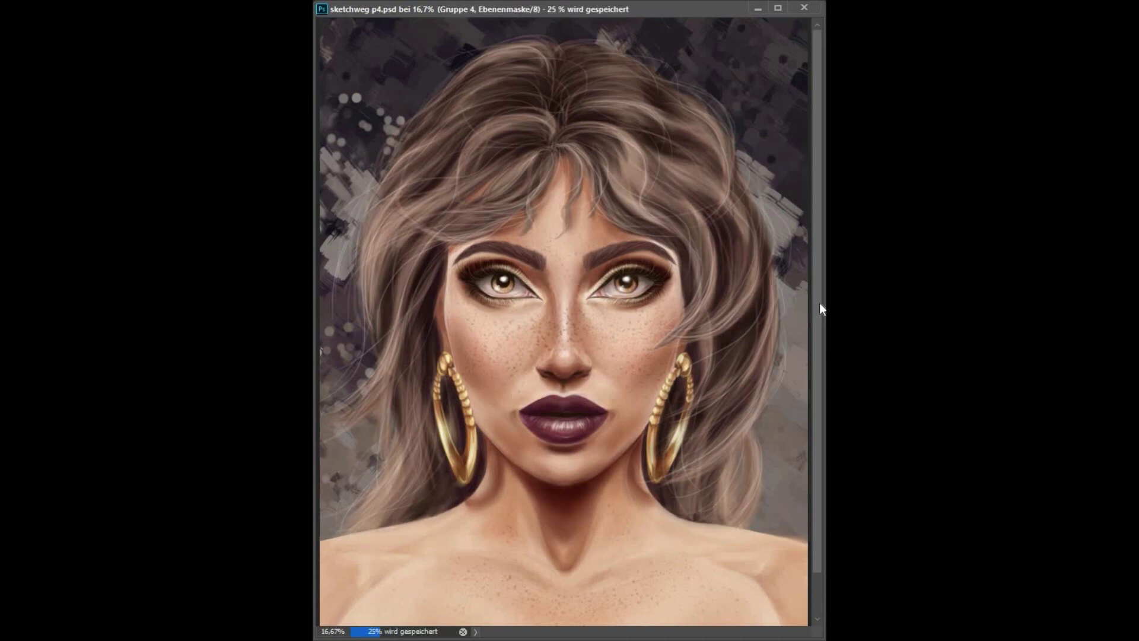
pyautogui.hotkey('ctrl', '-')
pyautogui.click(321, 2)
pyautogui.press('Escape')
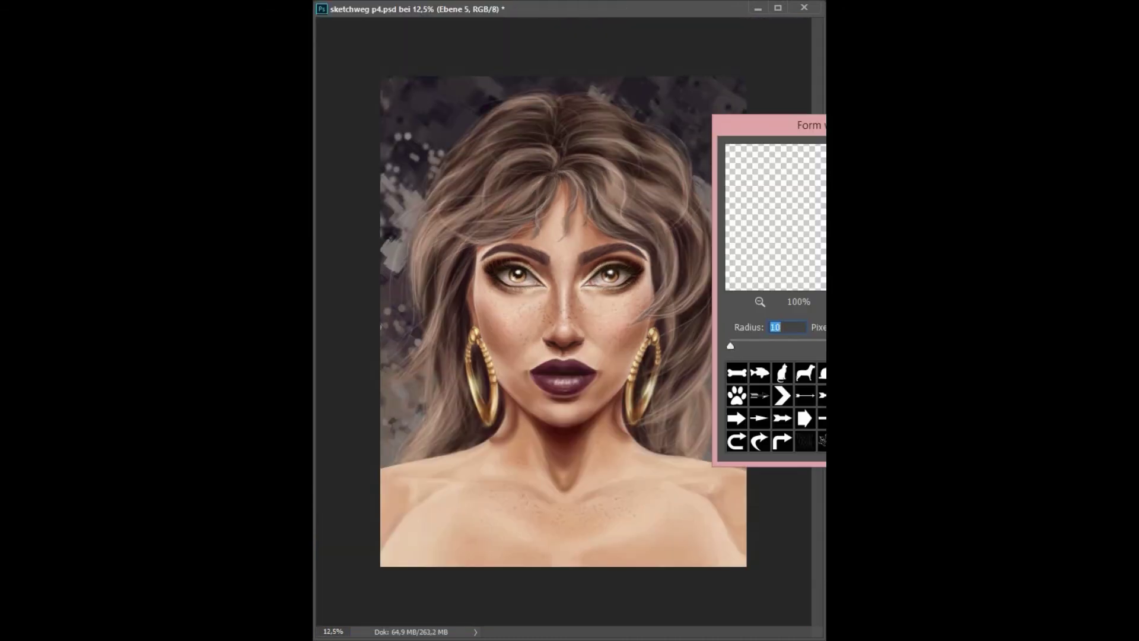